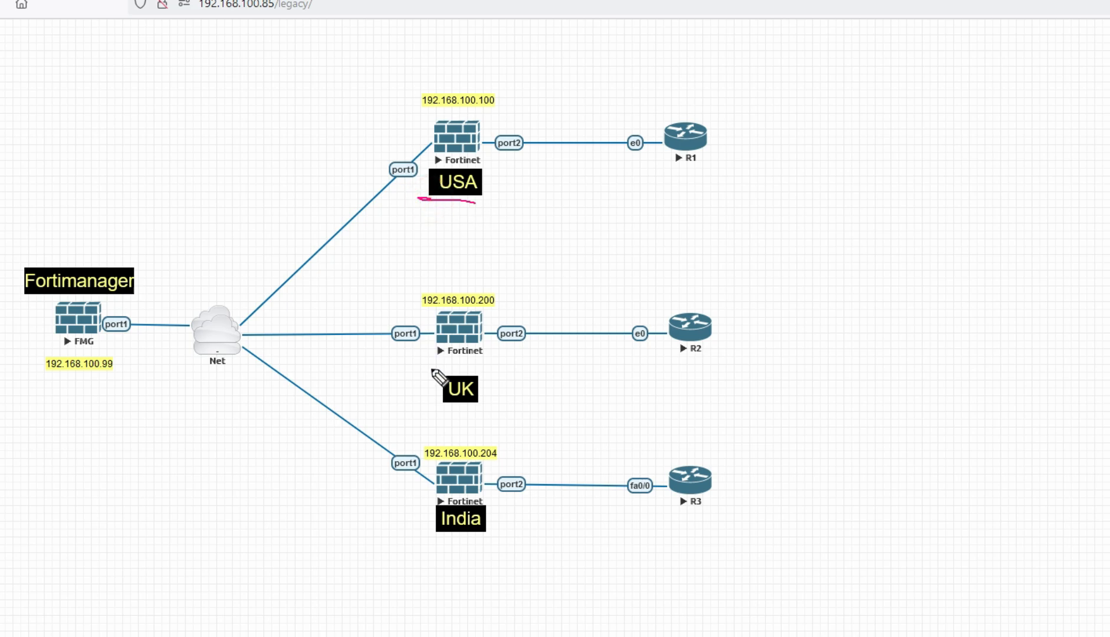
# Underline the UK and India labels, and handwrite 6.2 beside the USA firewall and 7.2 beside the UK firewall
pyautogui.moveTo(401, 391); pyautogui.dragTo(509, 394)
pyautogui.moveTo(424, 539); pyautogui.dragTo(519, 541)
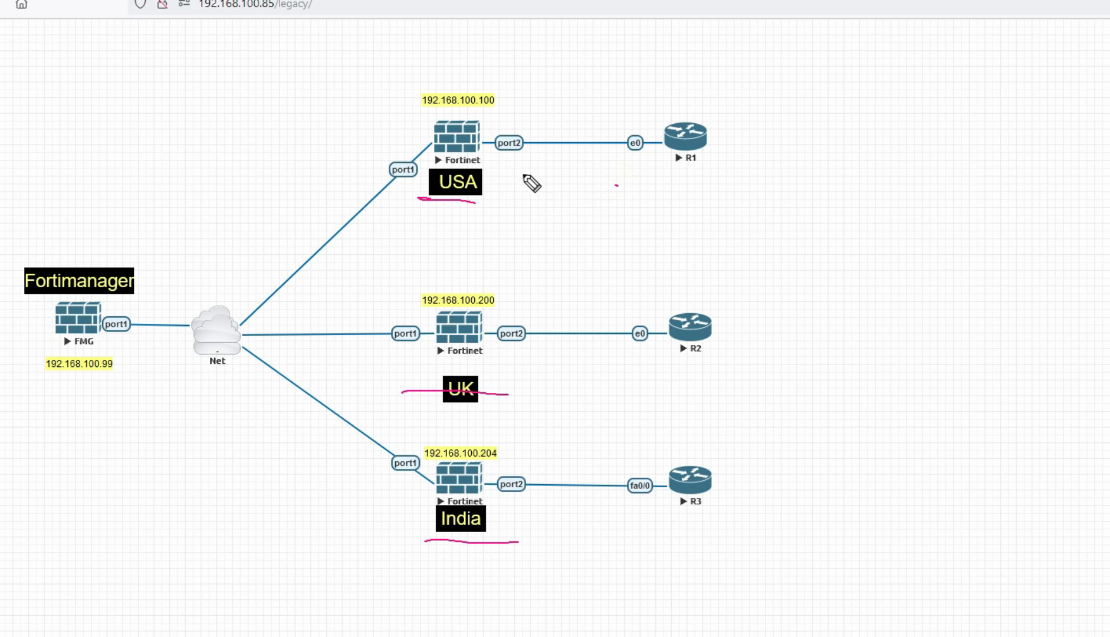
pyautogui.moveTo(522, 160)
pyautogui.mouseDown()
pyautogui.moveTo(510, 172)
pyautogui.moveTo(552, 182)
pyautogui.mouseUp()
pyautogui.click(529, 174)
pyautogui.moveTo(511, 356)
pyautogui.mouseDown()
pyautogui.moveTo(518, 379)
pyautogui.moveTo(563, 380)
pyautogui.mouseUp()
pyautogui.click(536, 371)
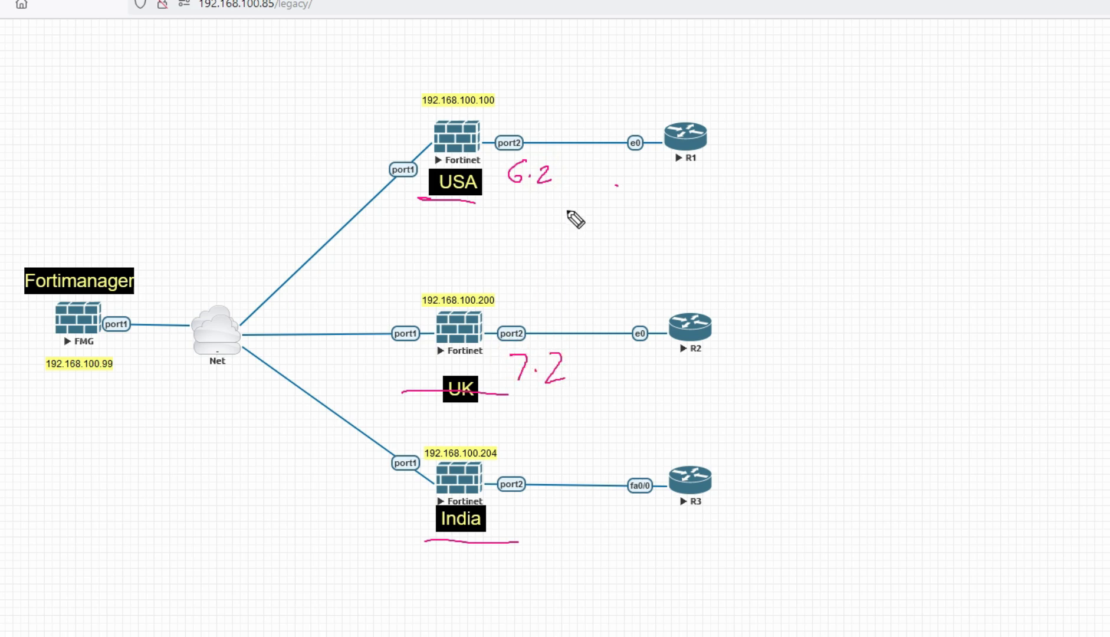
# Draw freehand lines linking the 6.2 and 7.2 notes to a handwritten 5, and add dashes after both version notes
pyautogui.moveTo(564, 182); pyautogui.dragTo(597, 222)
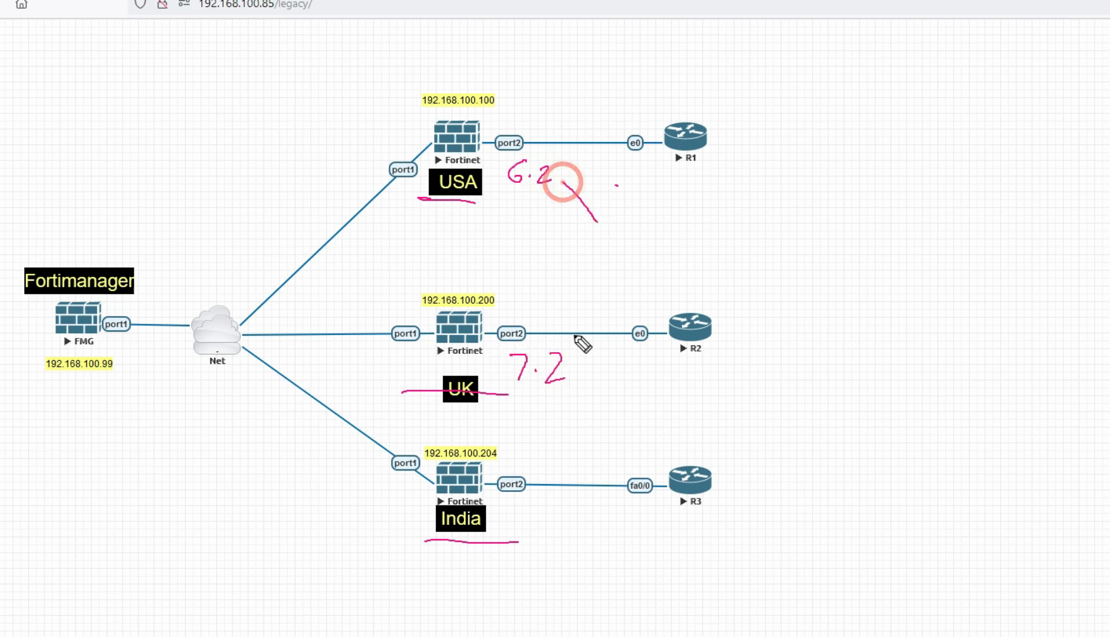
pyautogui.moveTo(571, 349); pyautogui.dragTo(636, 253)
pyautogui.moveTo(575, 178); pyautogui.dragTo(616, 182)
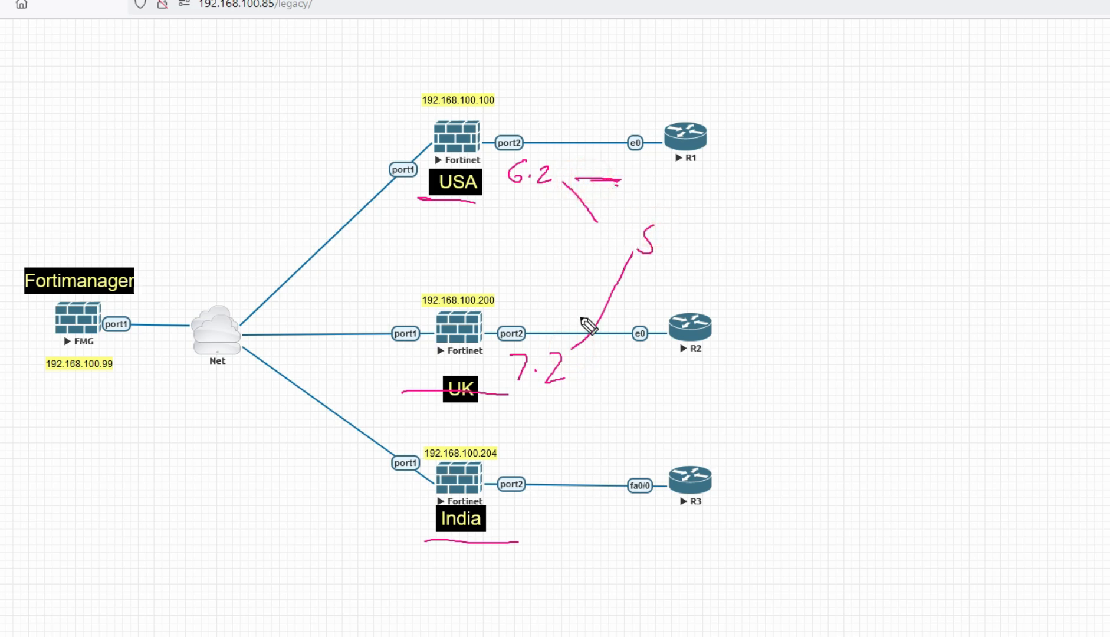
pyautogui.moveTo(563, 363); pyautogui.dragTo(601, 357)
# Handwrite 7.2 beside the India firewall and draw converging lines from the UK and India version notes
pyautogui.moveTo(532, 508); pyautogui.dragTo(542, 538)
pyautogui.click(563, 522)
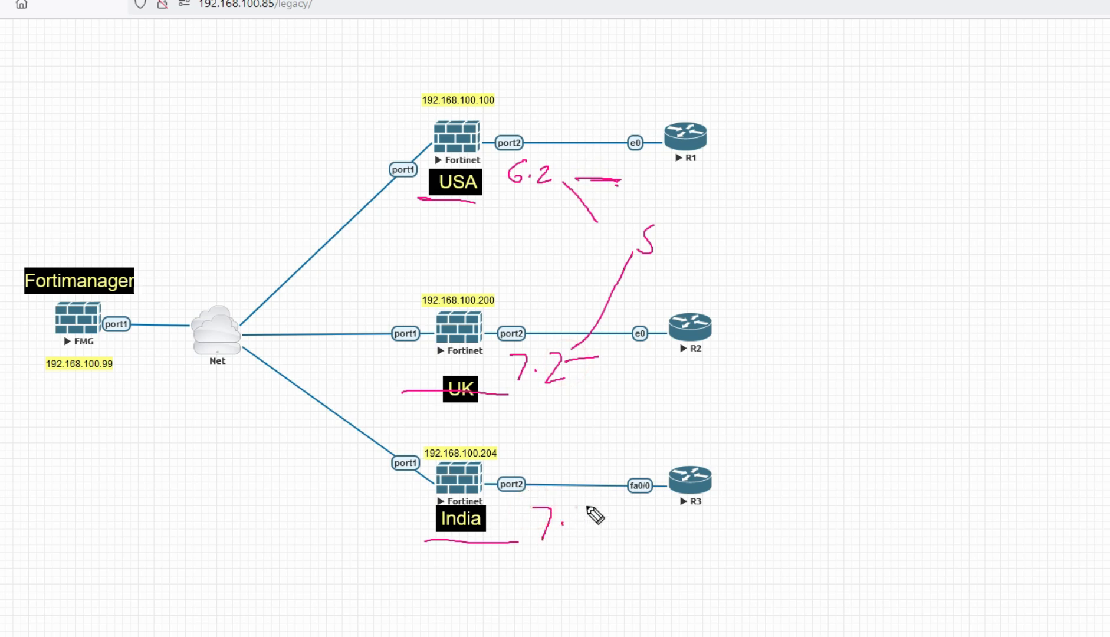
pyautogui.moveTo(569, 502); pyautogui.dragTo(595, 528)
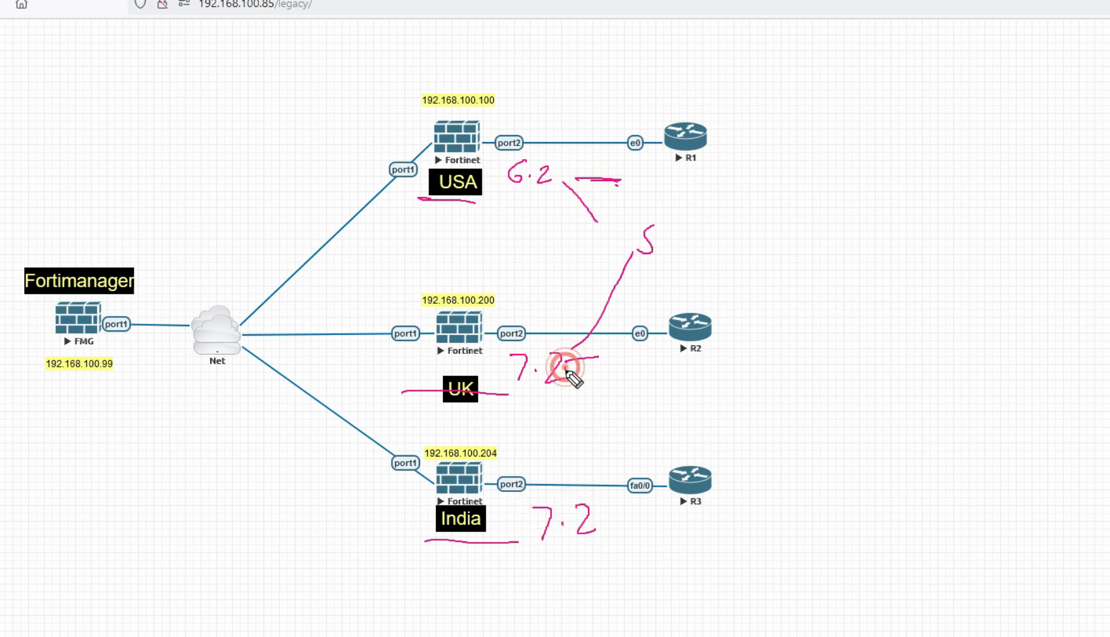
pyautogui.moveTo(567, 371); pyautogui.dragTo(693, 416)
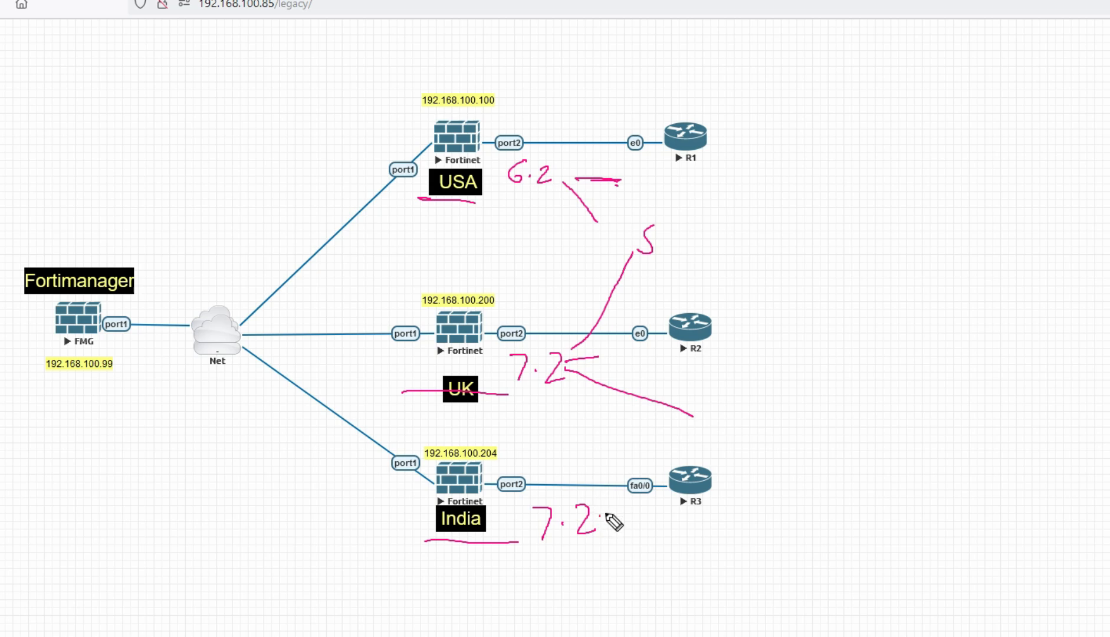
pyautogui.moveTo(598, 517)
pyautogui.mouseDown()
pyautogui.moveTo(714, 438)
pyautogui.moveTo(712, 425)
pyautogui.mouseUp()
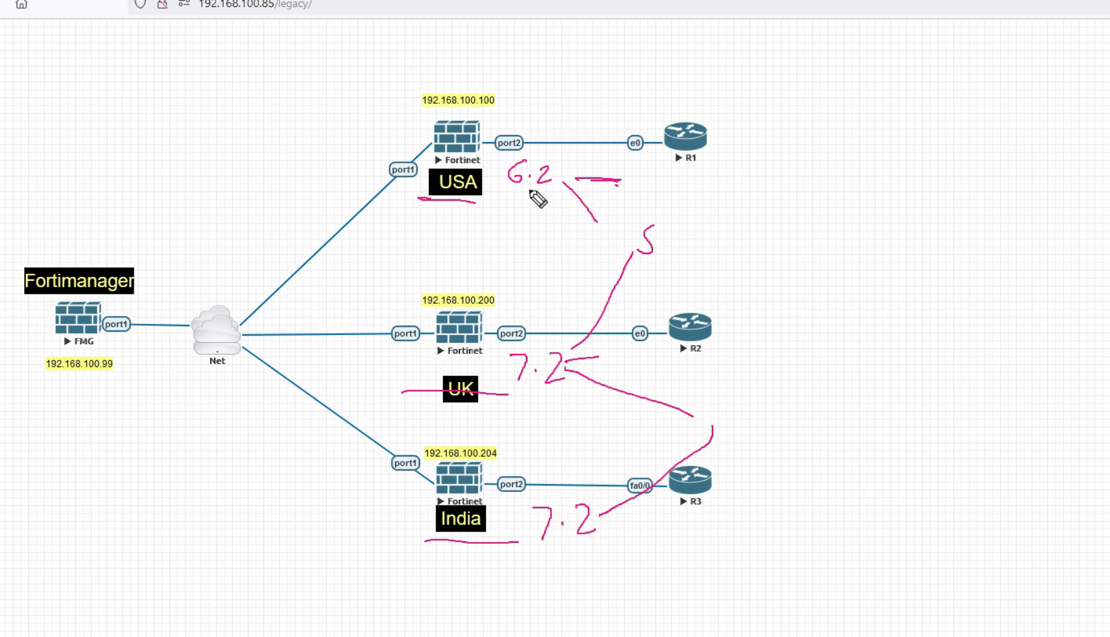
# Retrace the line beside the 6.2 note and add second underlines below the USA, UK and India labels
pyautogui.moveTo(568, 187); pyautogui.dragTo(598, 212)
pyautogui.moveTo(414, 213); pyautogui.dragTo(459, 210)
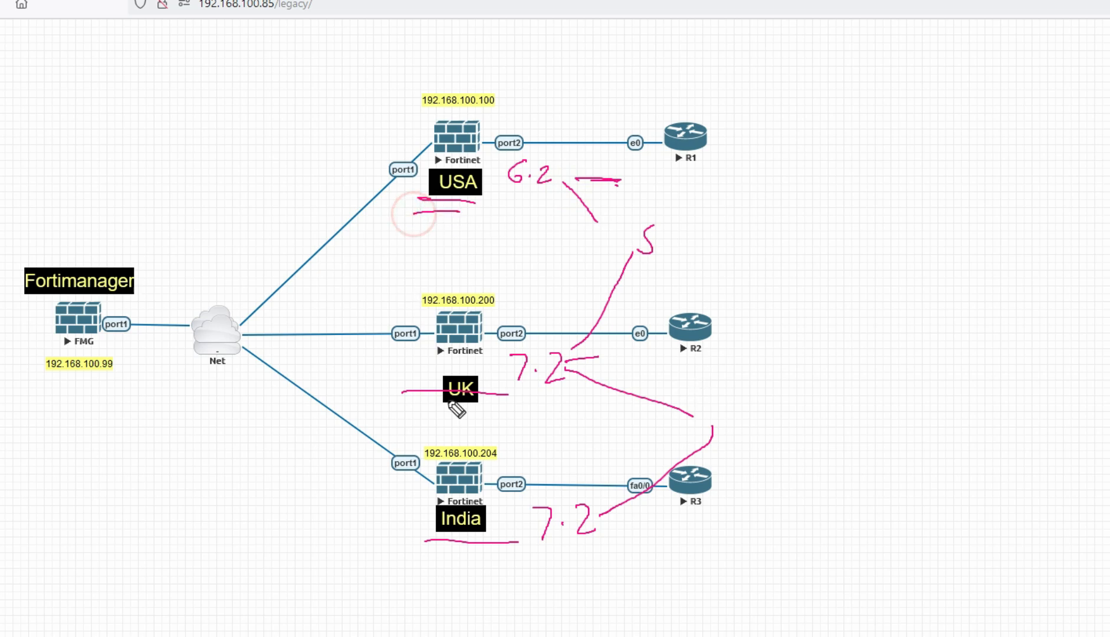
pyautogui.moveTo(417, 412); pyautogui.dragTo(479, 407)
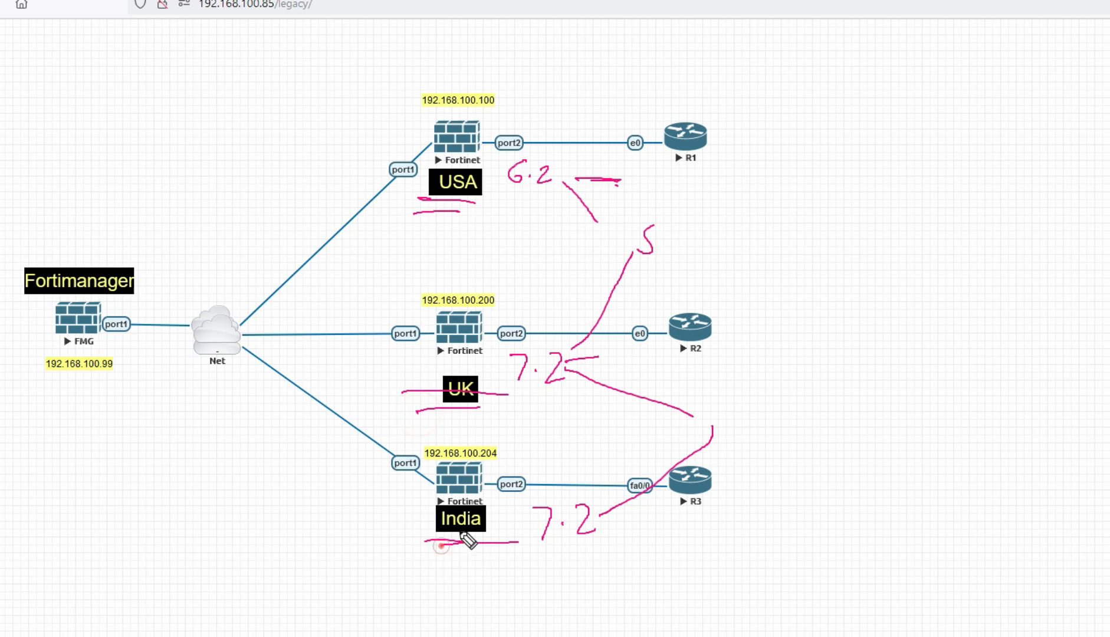
pyautogui.moveTo(436, 544); pyautogui.dragTo(469, 541)
# Handwrite the list USA, UK, INDIA in the empty area above the Fortimanager label
pyautogui.moveTo(45, 100)
pyautogui.mouseDown()
pyautogui.moveTo(62, 82)
pyautogui.moveTo(81, 109)
pyautogui.moveTo(70, 110)
pyautogui.moveTo(112, 105)
pyautogui.moveTo(109, 95)
pyautogui.mouseUp()
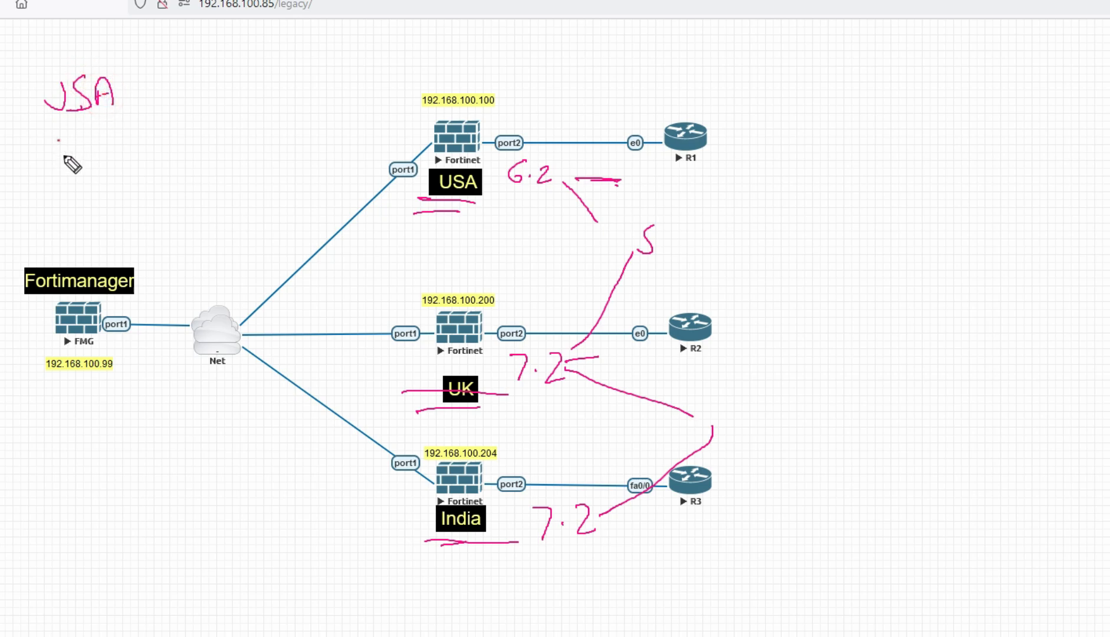
pyautogui.moveTo(58, 137); pyautogui.dragTo(73, 133)
pyautogui.moveTo(83, 131)
pyautogui.mouseDown()
pyautogui.moveTo(83, 160)
pyautogui.moveTo(106, 159)
pyautogui.moveTo(60, 215)
pyautogui.moveTo(69, 185)
pyautogui.mouseUp()
pyautogui.moveTo(52, 217)
pyautogui.mouseDown()
pyautogui.moveTo(94, 188)
pyautogui.moveTo(102, 210)
pyautogui.mouseUp()
pyautogui.moveTo(120, 193); pyautogui.dragTo(119, 210)
pyautogui.click(119, 184)
pyautogui.moveTo(123, 209); pyautogui.dragTo(134, 208)
pyautogui.moveTo(122, 201); pyautogui.dragTo(133, 200)
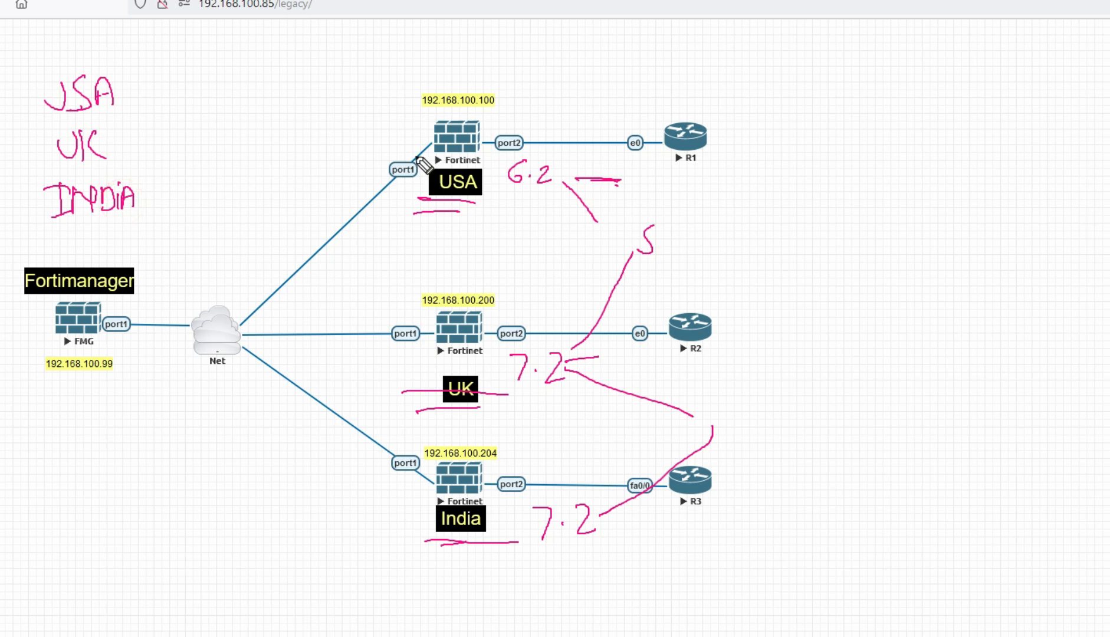
# Draw freehand lines connecting the three Fortinet firewalls to their handwritten country names above Fortimanager
pyautogui.moveTo(417, 157); pyautogui.dragTo(186, 109)
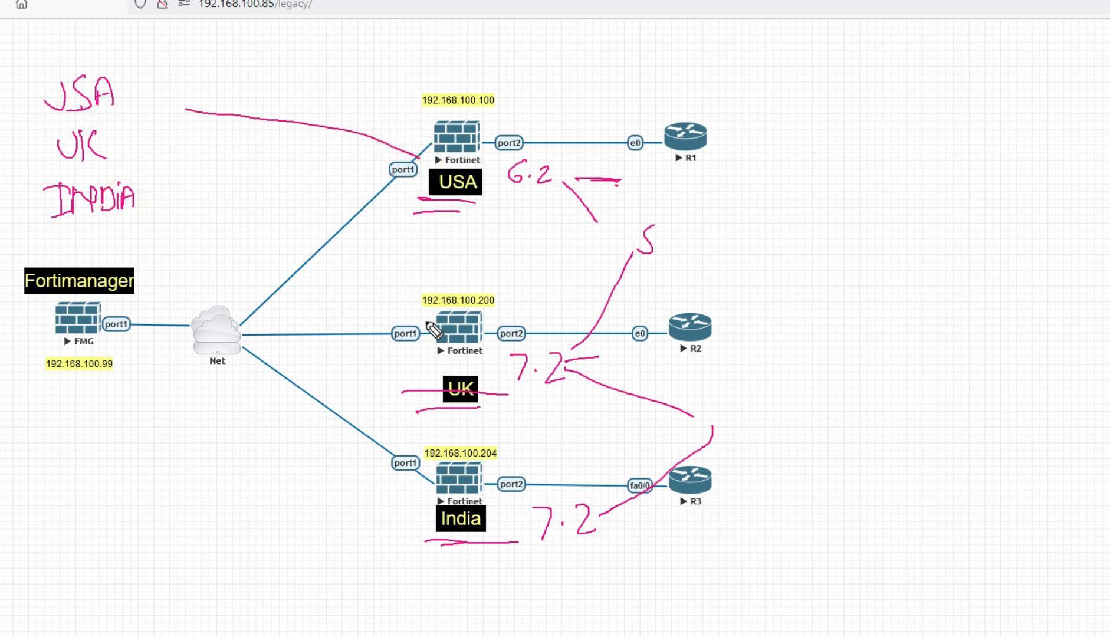
pyautogui.moveTo(428, 324); pyautogui.dragTo(129, 151)
pyautogui.moveTo(431, 474); pyautogui.dragTo(142, 208)
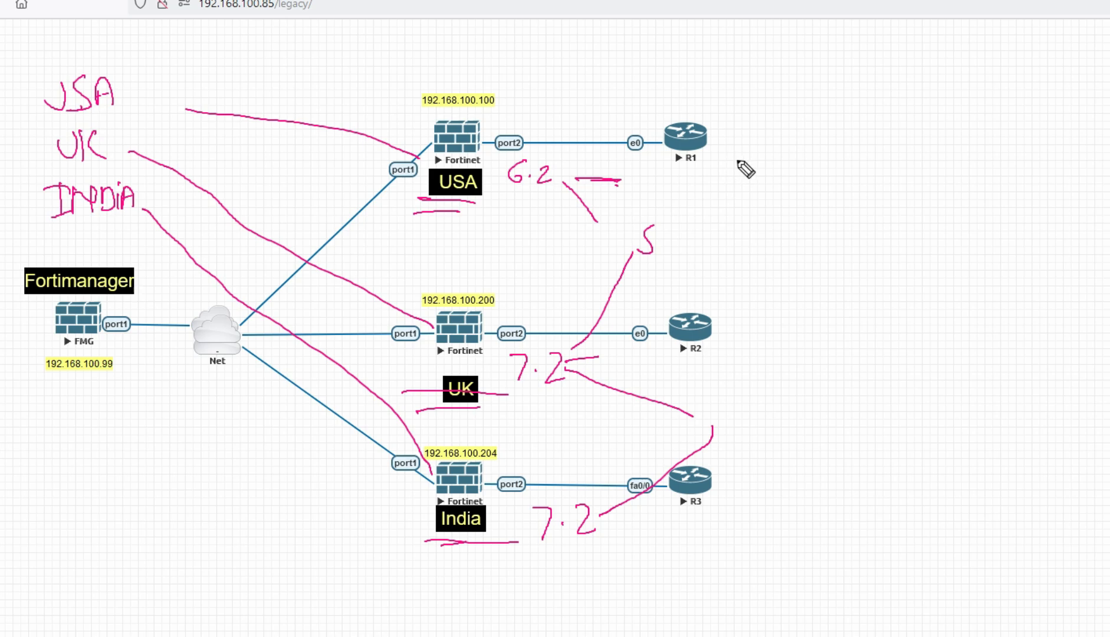
# Handwrite the notes Adm and Test in the empty area beside router R1
pyautogui.moveTo(751, 149)
pyautogui.mouseDown()
pyautogui.moveTo(782, 165)
pyautogui.moveTo(819, 156)
pyautogui.mouseUp()
pyautogui.moveTo(748, 210); pyautogui.dragTo(786, 207)
pyautogui.moveTo(763, 209)
pyautogui.mouseDown()
pyautogui.moveTo(755, 234)
pyautogui.moveTo(813, 232)
pyautogui.moveTo(826, 220)
pyautogui.mouseUp()
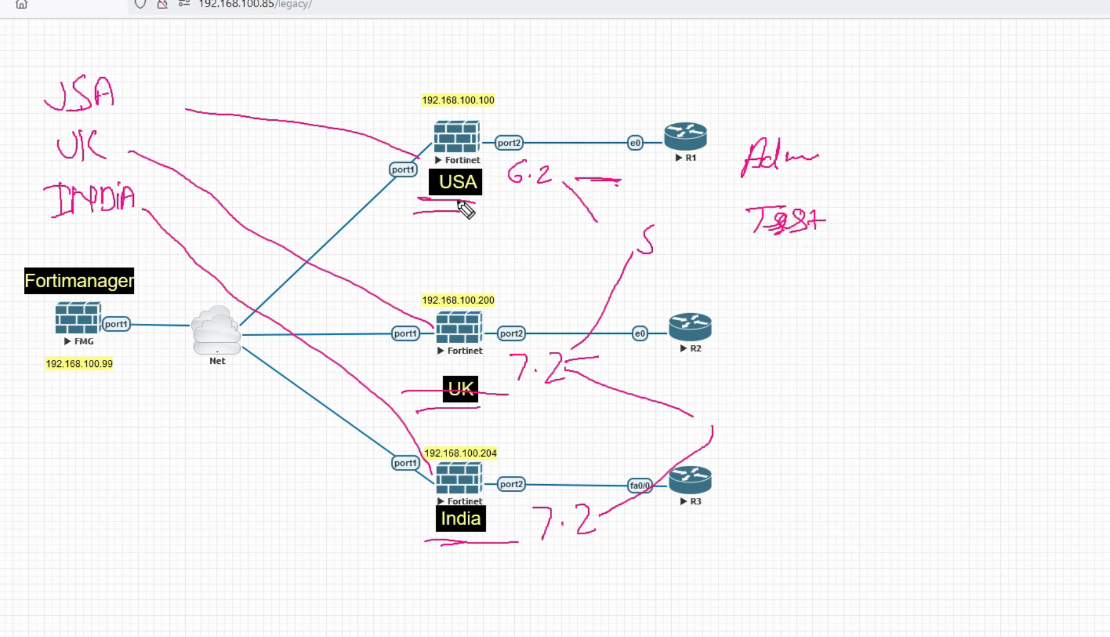
# Draw lines from the three firewalls toward the Adm and Test notes, circle Test, and clear all annotations
pyautogui.moveTo(474, 234); pyautogui.dragTo(688, 173)
pyautogui.moveTo(507, 323); pyautogui.dragTo(671, 230)
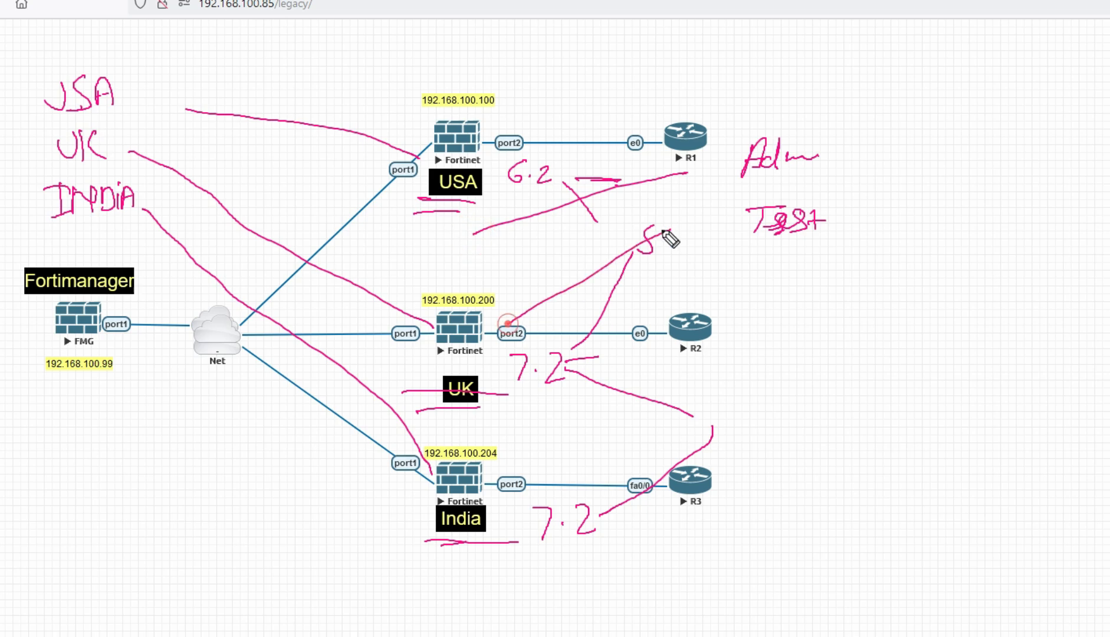
pyautogui.moveTo(492, 494)
pyautogui.mouseDown()
pyautogui.moveTo(608, 413)
pyautogui.moveTo(794, 244)
pyautogui.mouseUp()
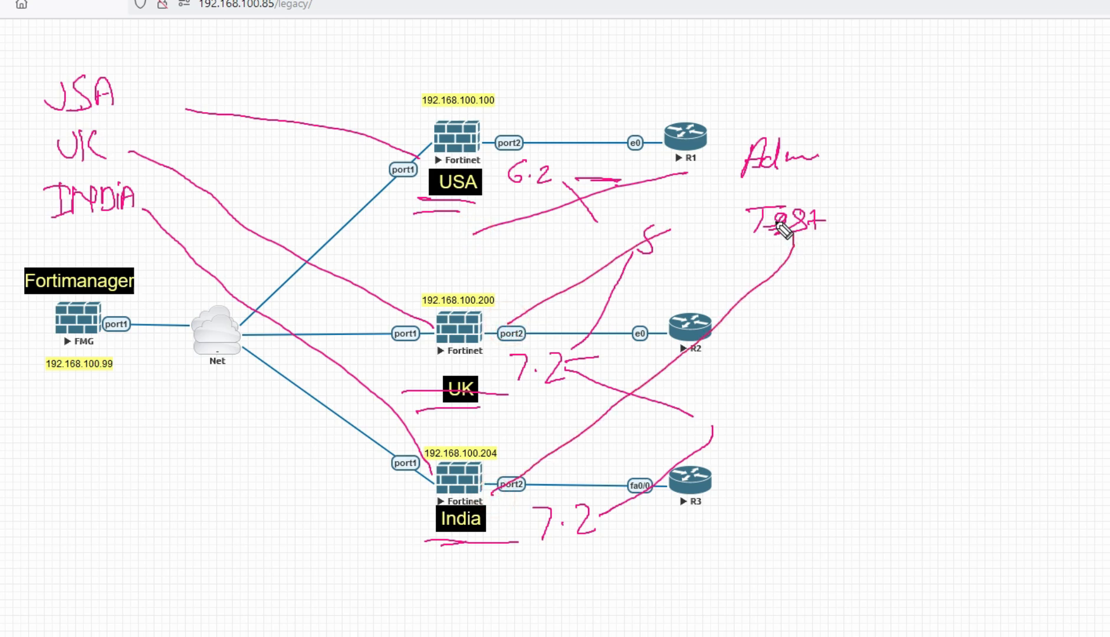
pyautogui.moveTo(745, 239)
pyautogui.mouseDown()
pyautogui.moveTo(826, 249)
pyautogui.moveTo(783, 190)
pyautogui.moveTo(746, 236)
pyautogui.mouseUp()
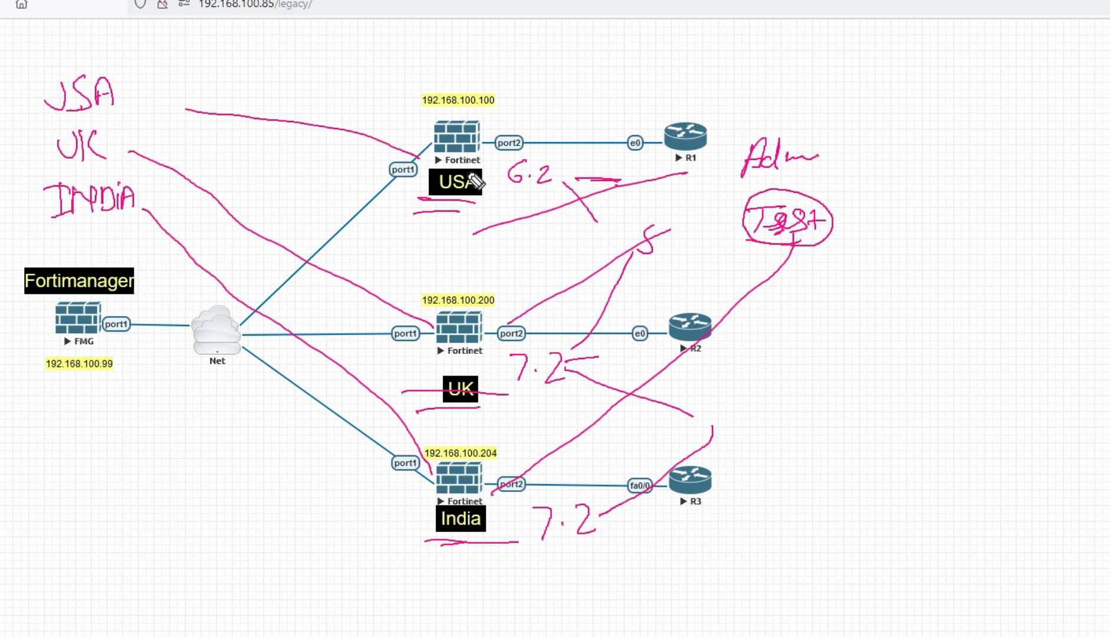
pyautogui.moveTo(485, 166); pyautogui.dragTo(509, 170)
pyautogui.press('Escape')
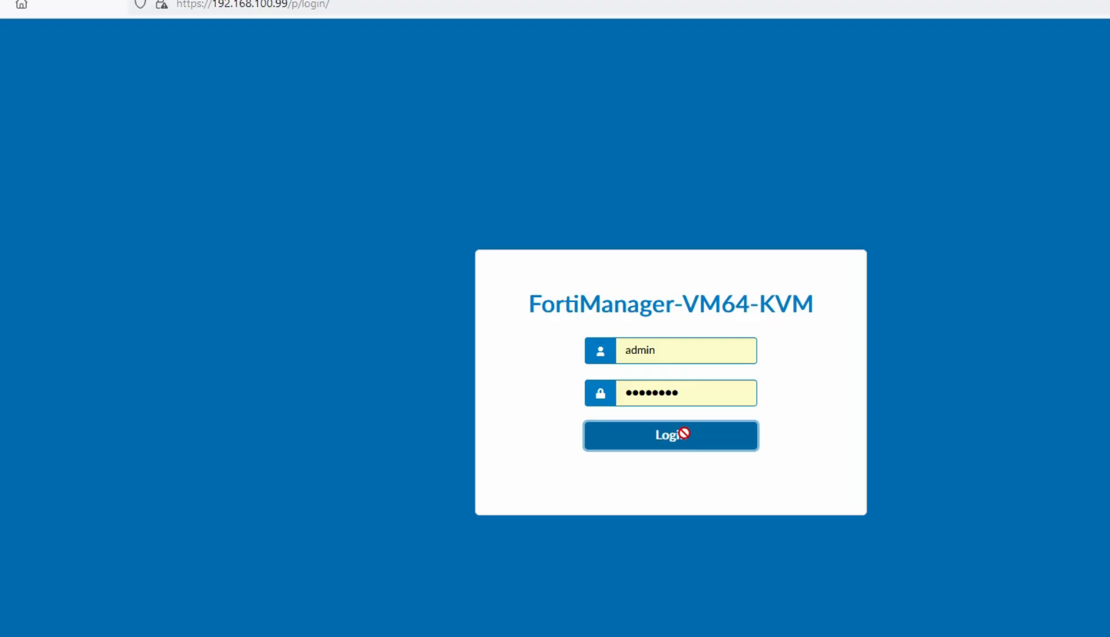
# Log in to FortiManager with the prefilled admin credentials and open Device Manager
pyautogui.click(686, 436)
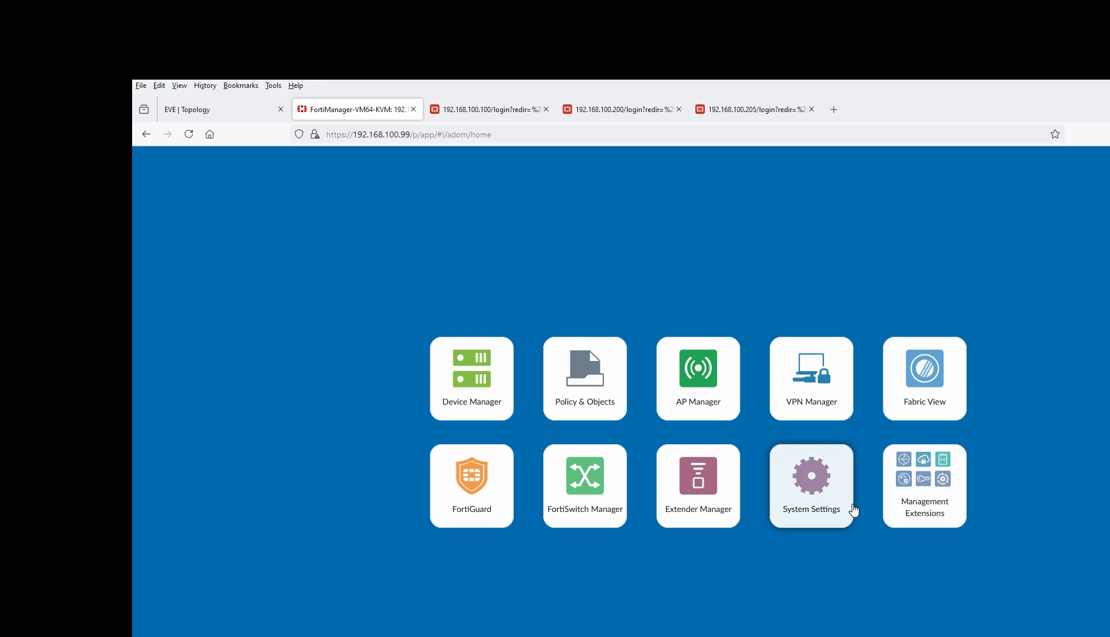
pyautogui.click(457, 385)
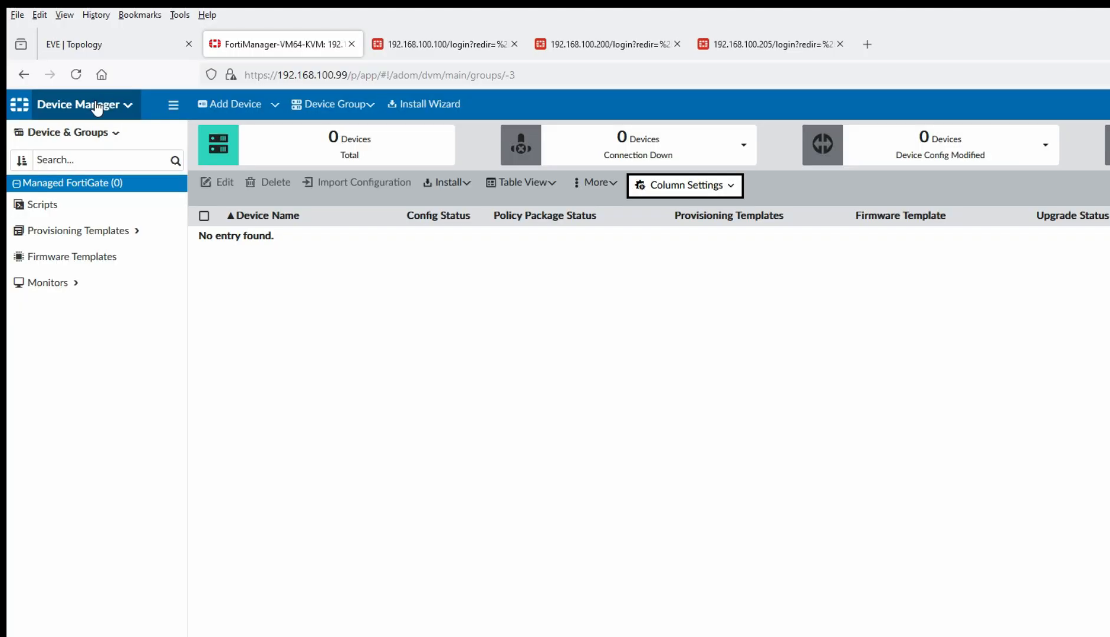
# Open the list of all ADOMs in System Settings and select the root ADOM
pyautogui.click(204, 158)
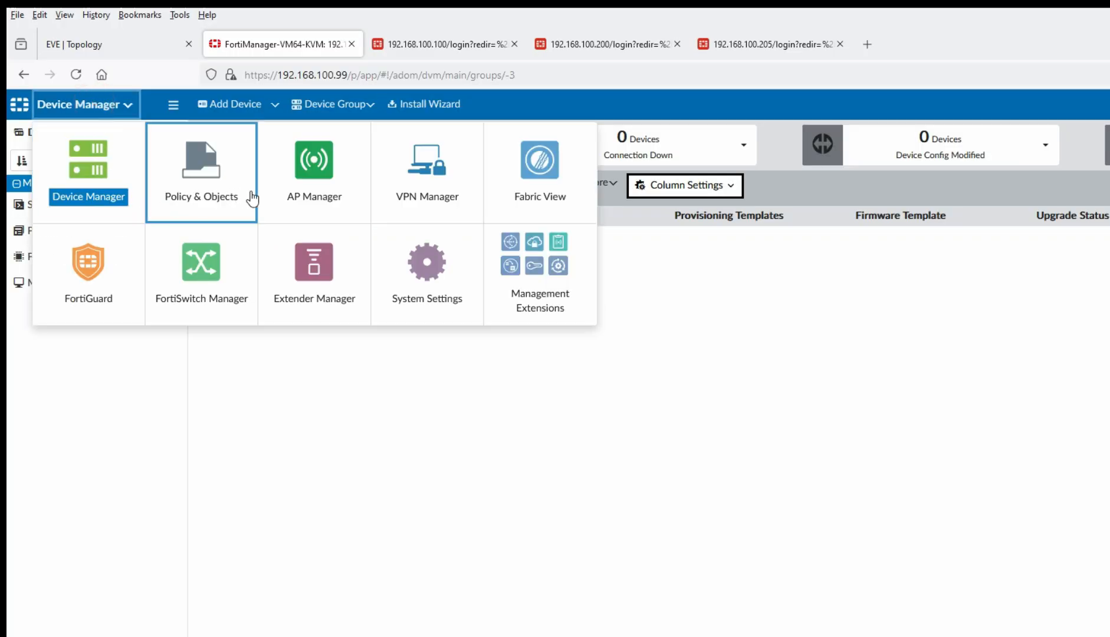
pyautogui.click(413, 255)
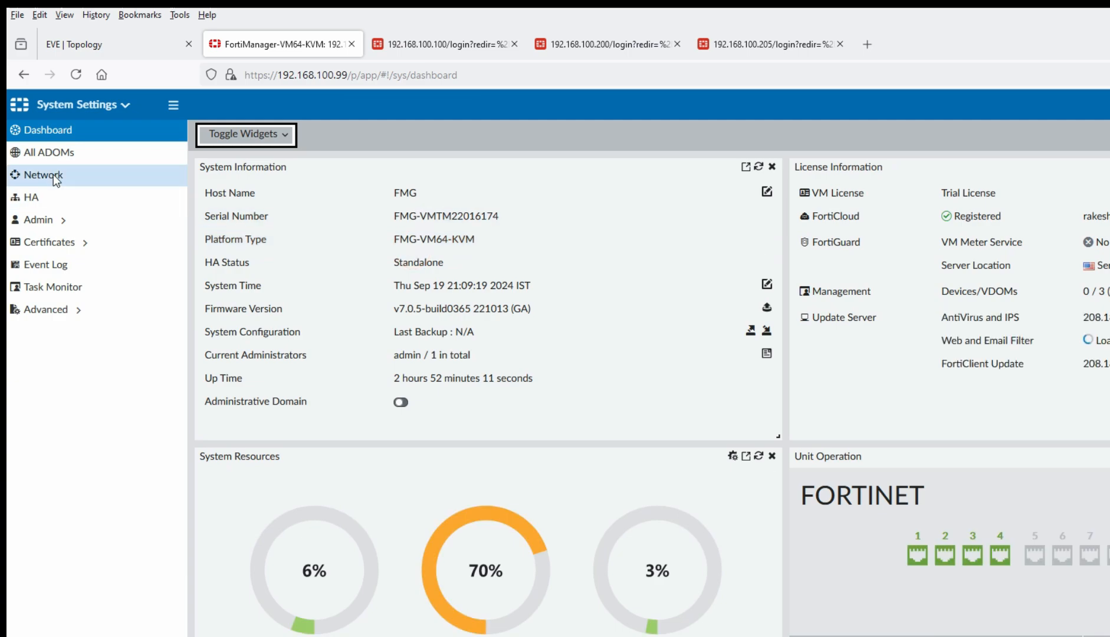
pyautogui.click(46, 154)
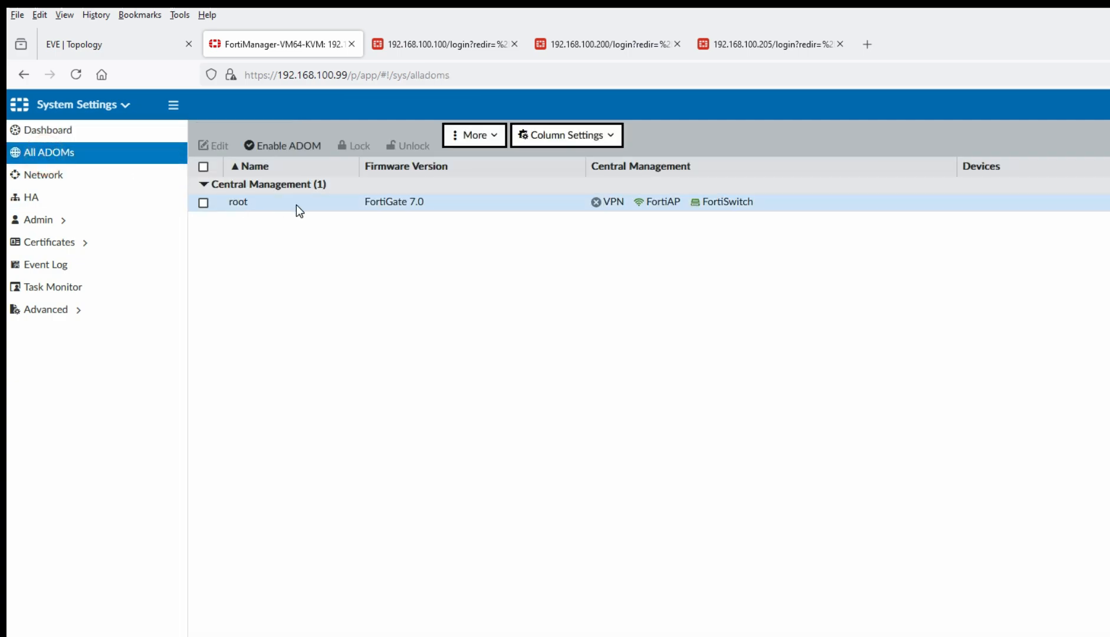
pyautogui.moveTo(266, 202); pyautogui.dragTo(227, 203)
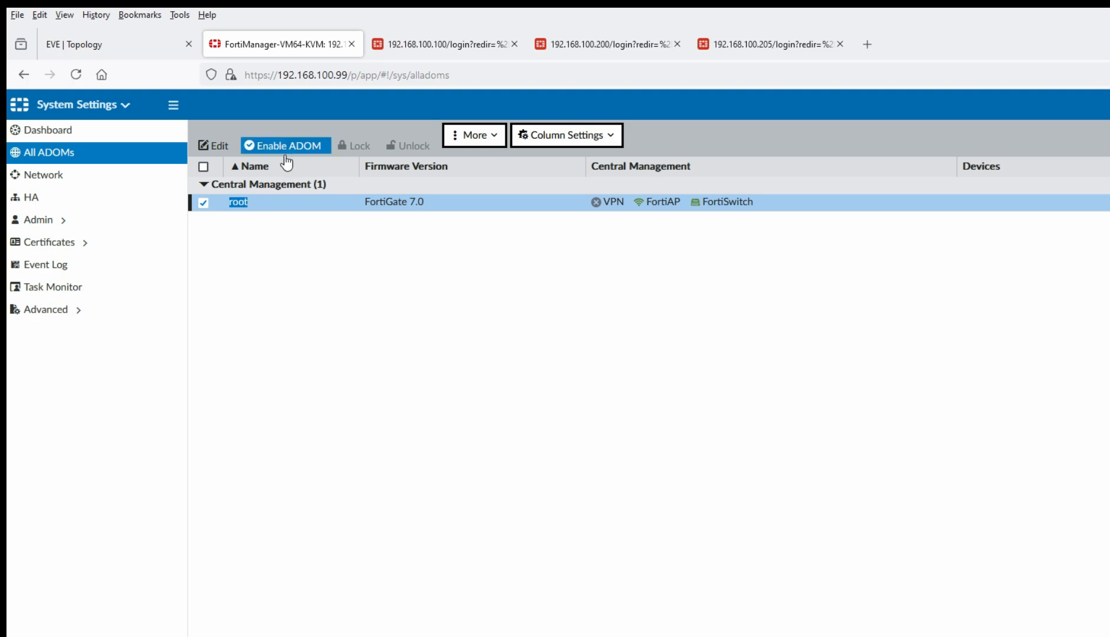
pyautogui.click(49, 129)
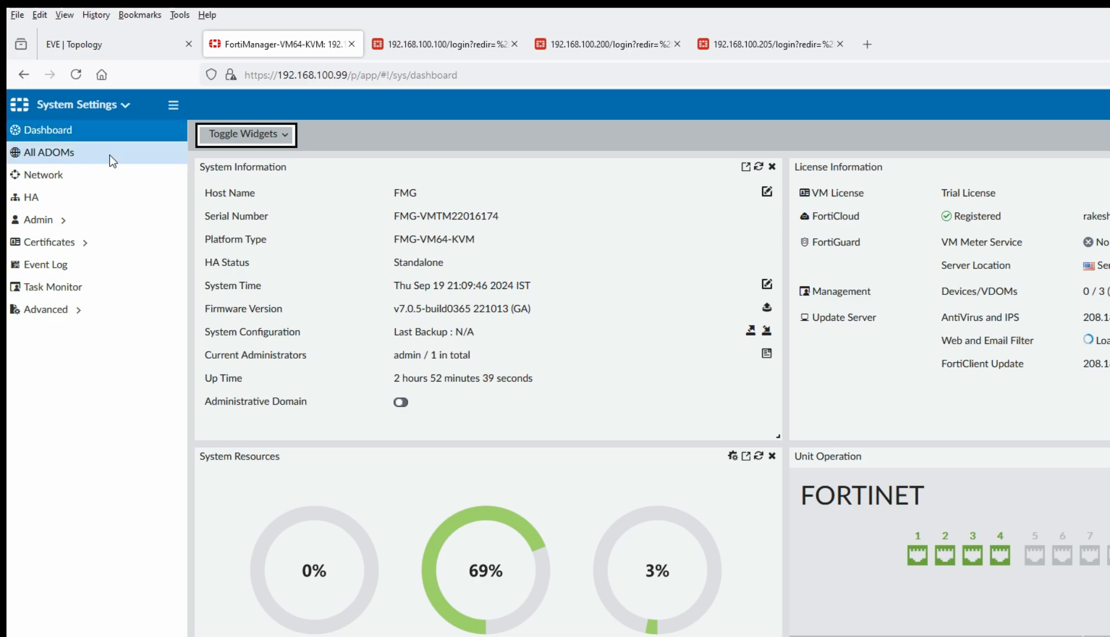
pyautogui.click(401, 404)
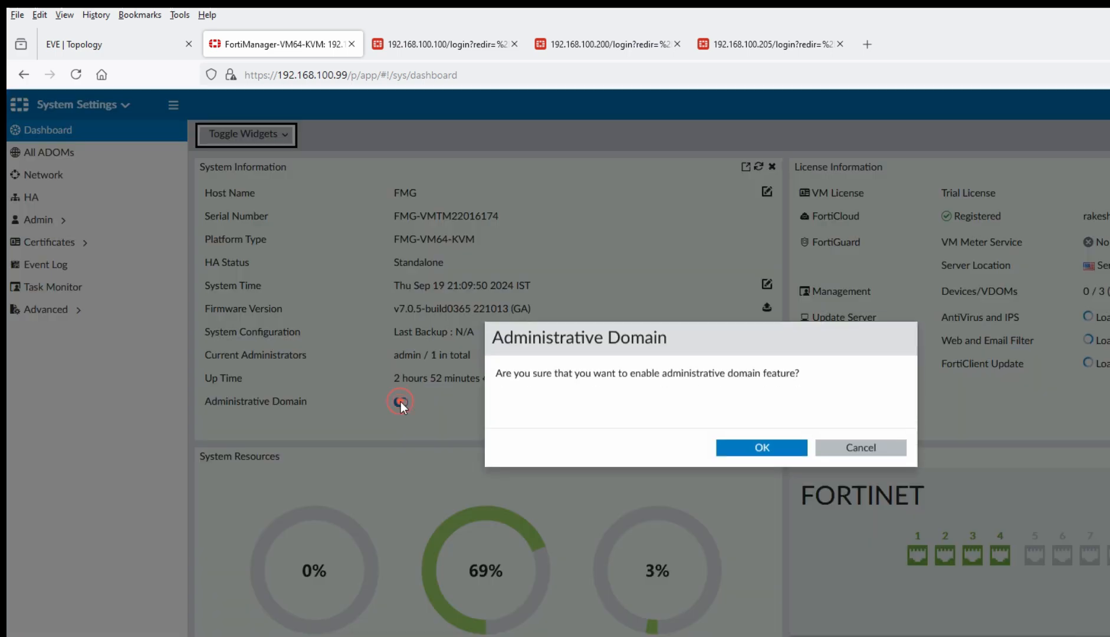
pyautogui.click(849, 480)
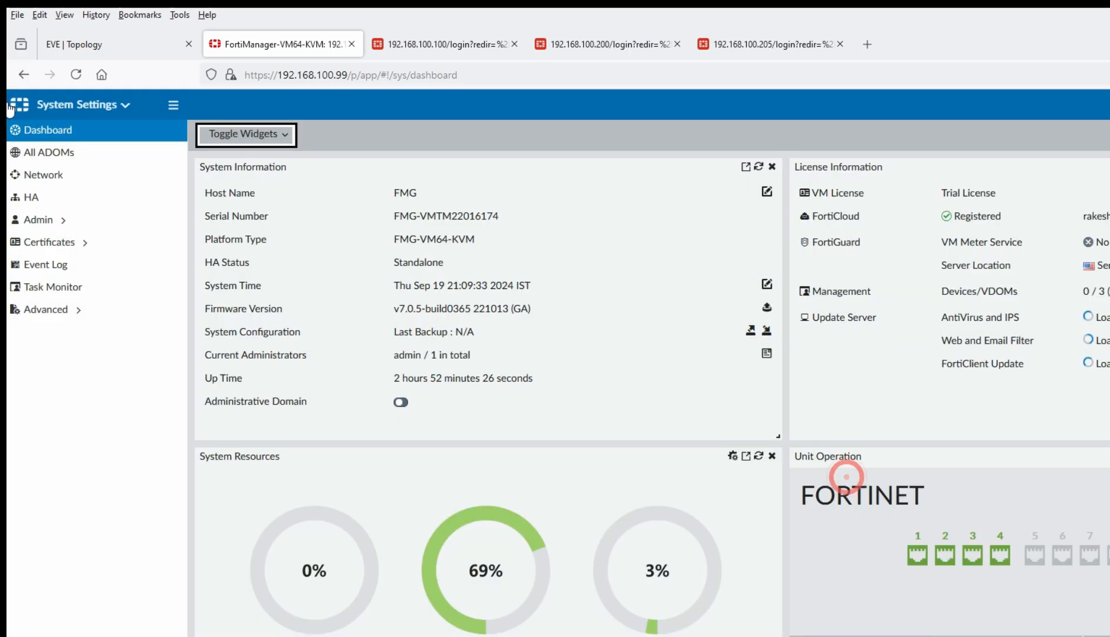
# Enable the ADOM feature from the list of all ADOMs and confirm it
pyautogui.click(54, 158)
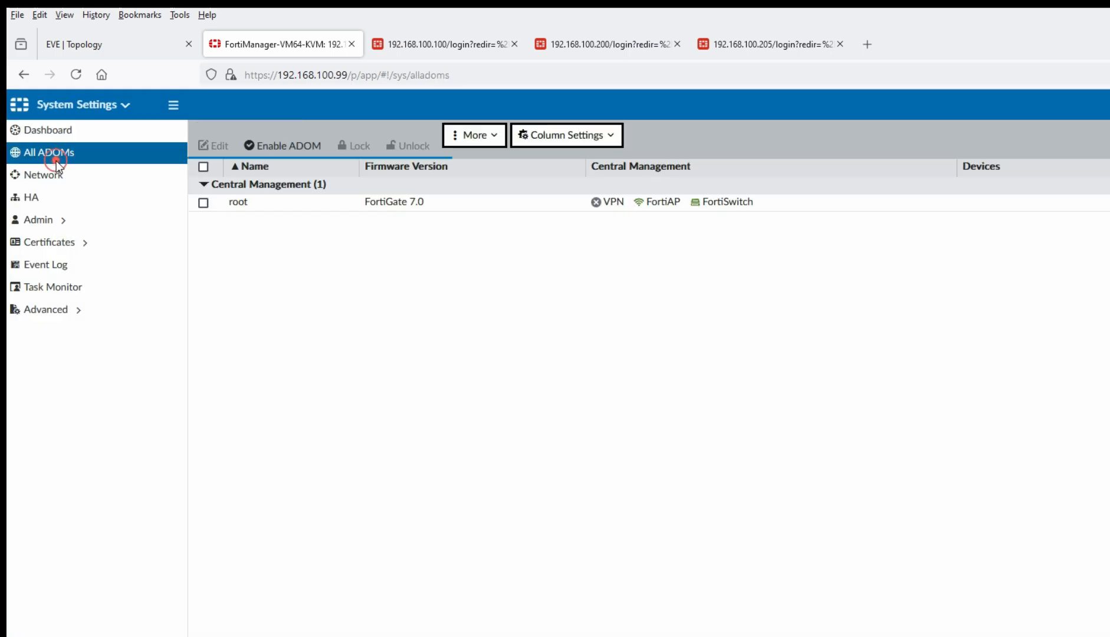
pyautogui.click(255, 147)
pyautogui.click(757, 479)
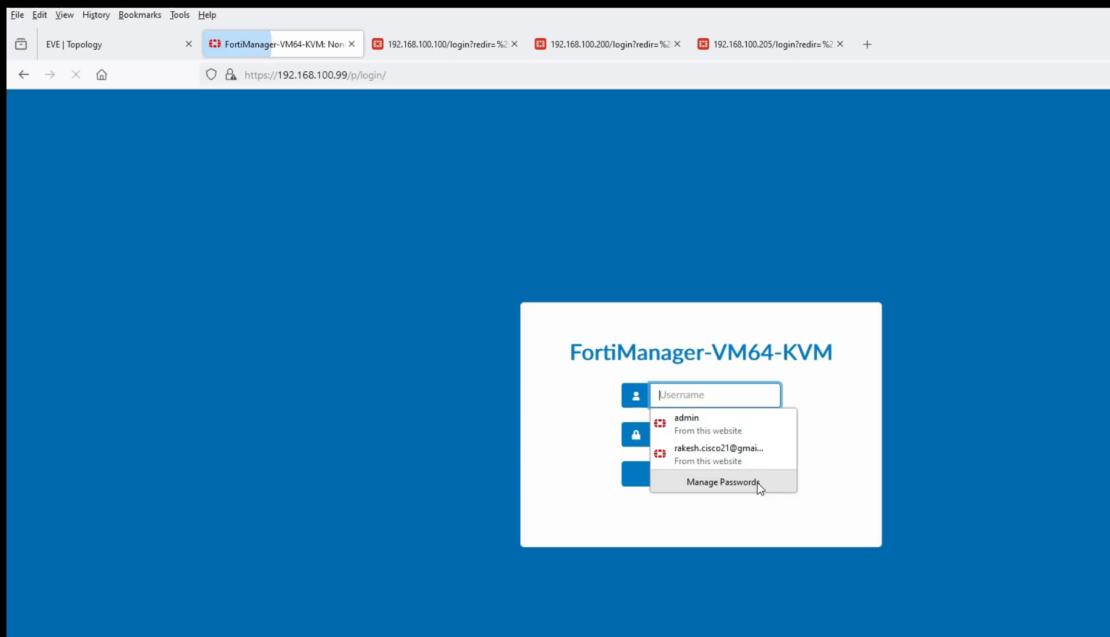
# Log back in with the saved admin username and account password, and enter the root ADOM
pyautogui.click(726, 429)
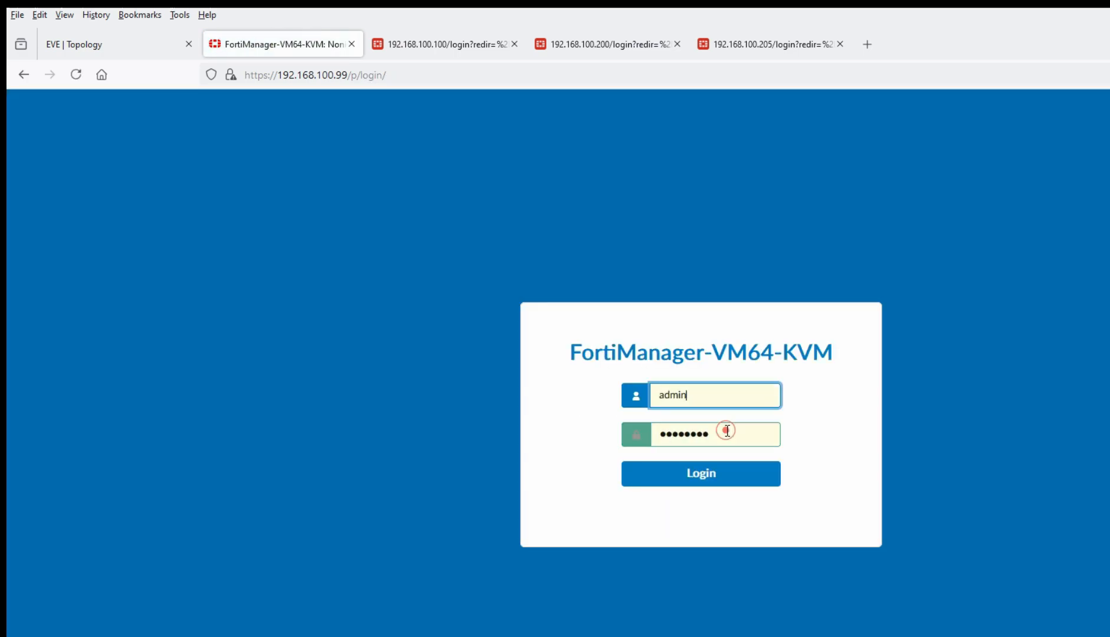
pyautogui.click(732, 475)
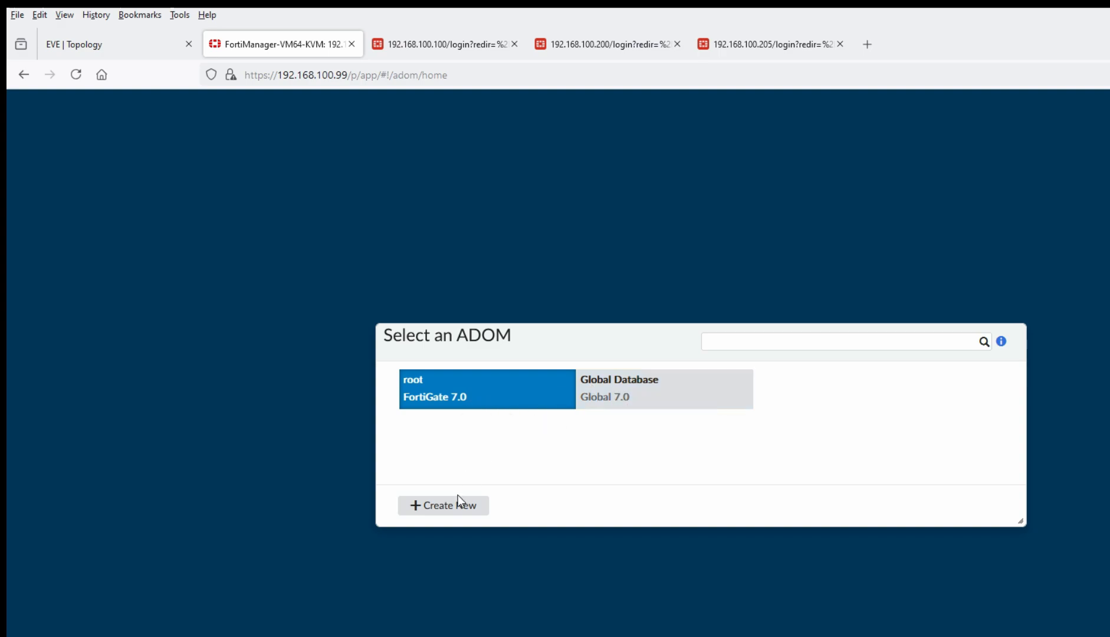
pyautogui.click(439, 397)
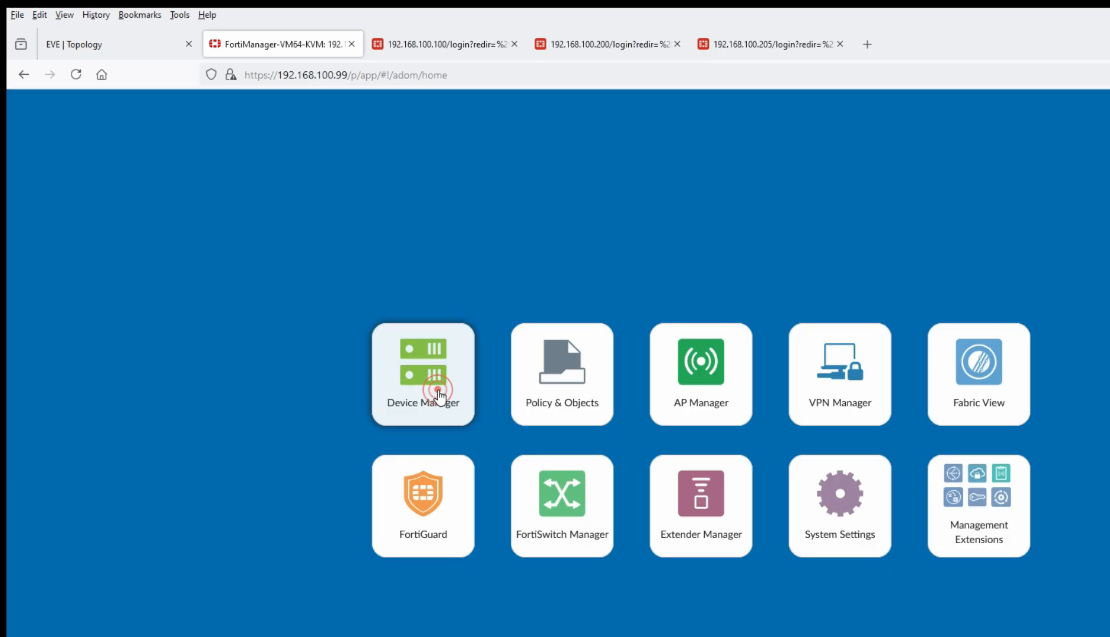
# Open System Settings and display the list of all ADOMs
pyautogui.click(853, 506)
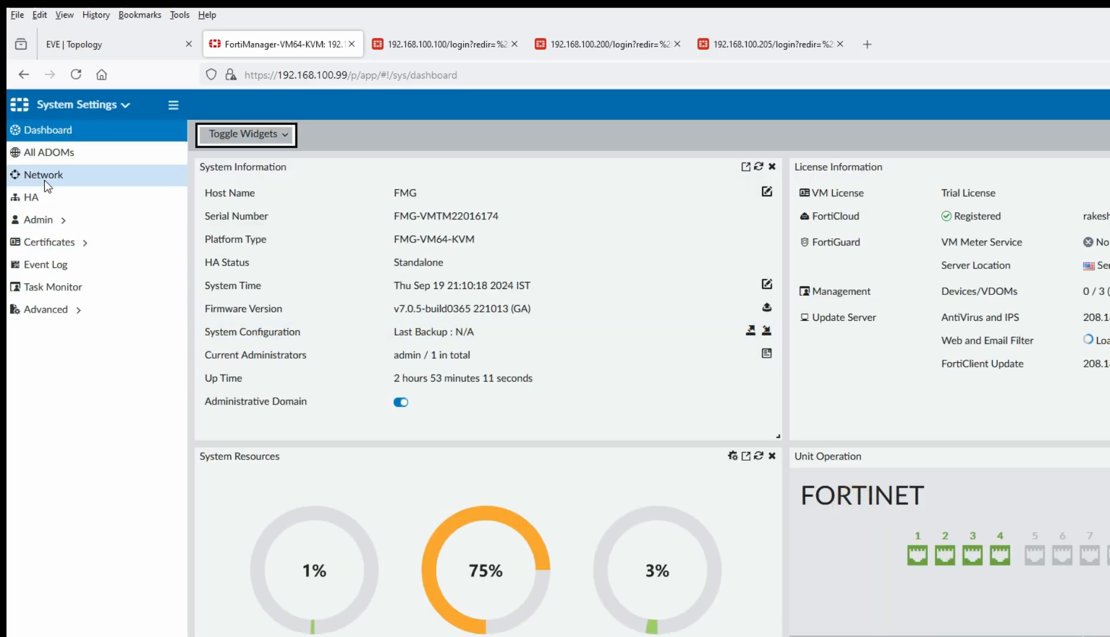
pyautogui.click(63, 155)
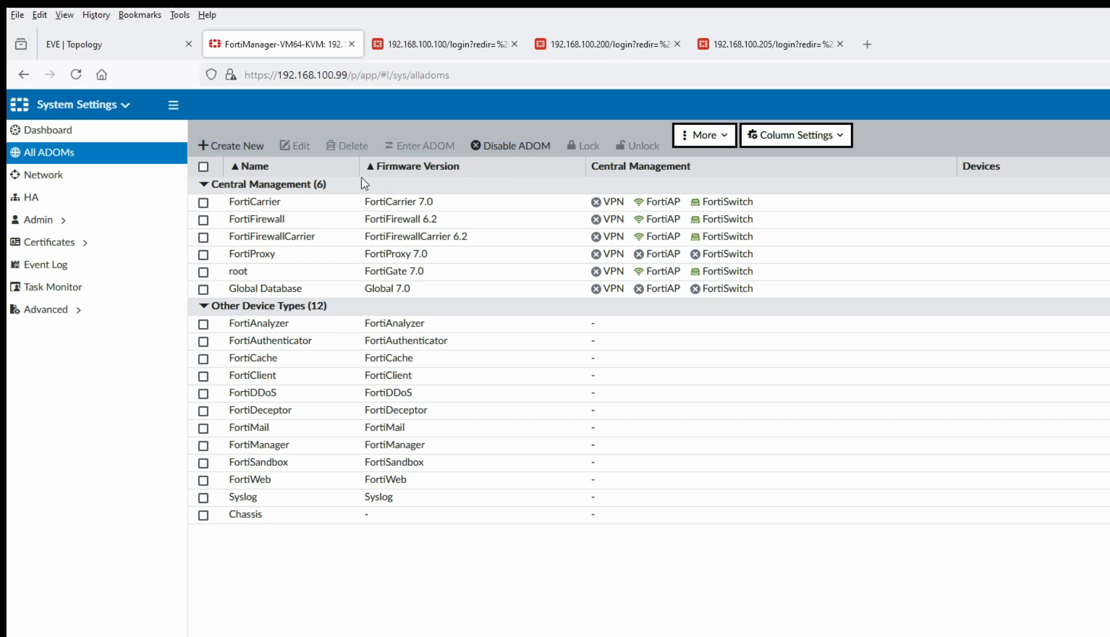
# Start a new ADOM named USA with the FortiGate type and version 7.0
pyautogui.click(233, 147)
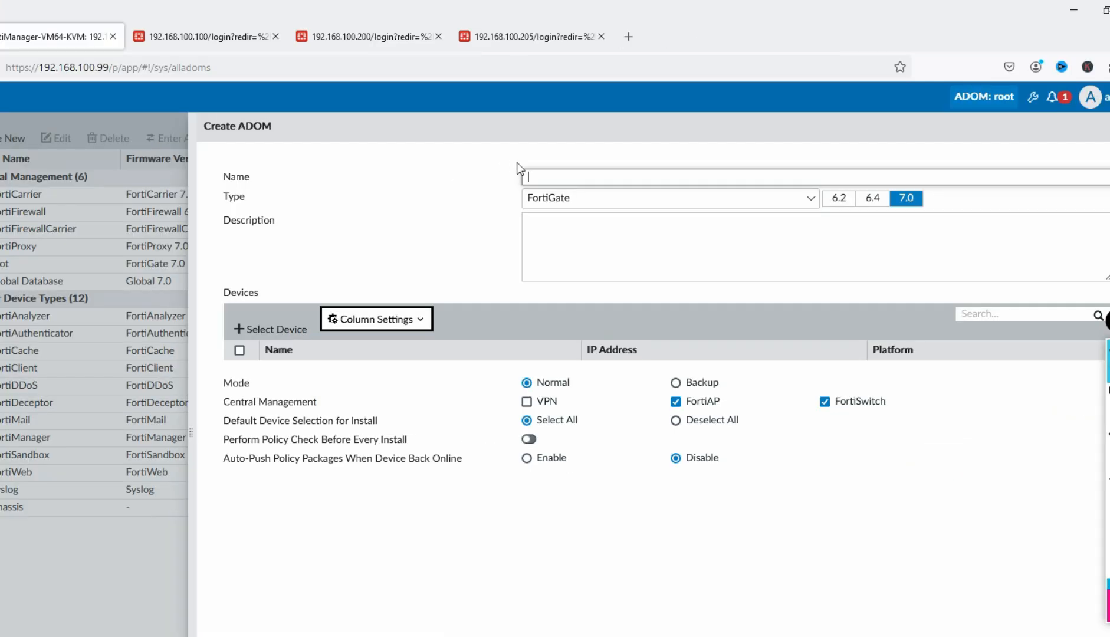
pyautogui.click(809, 185)
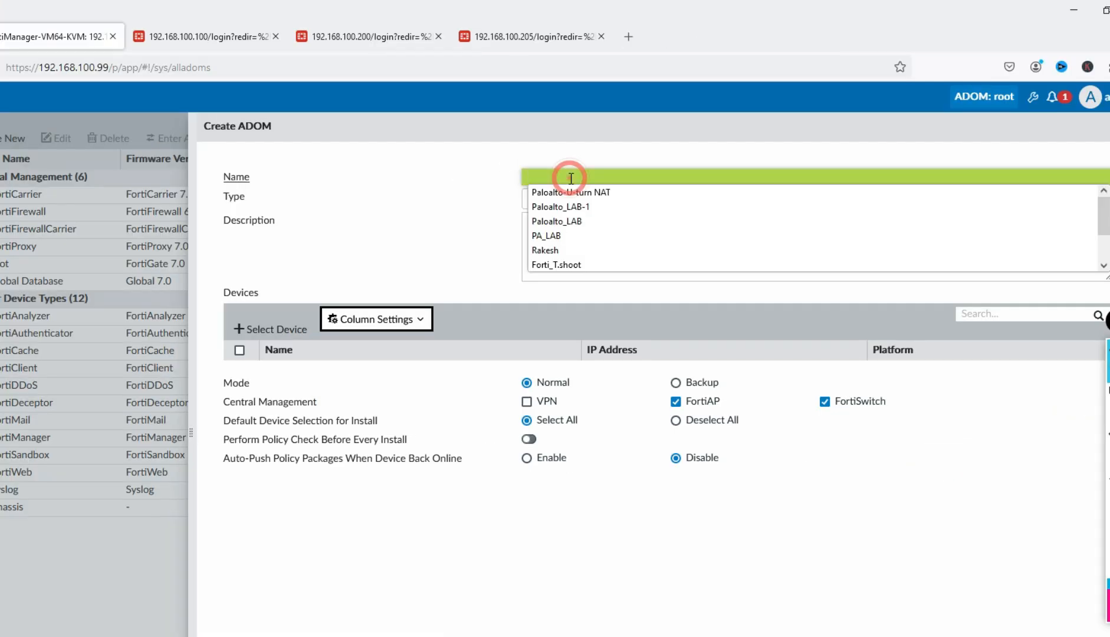
pyautogui.write('USA')
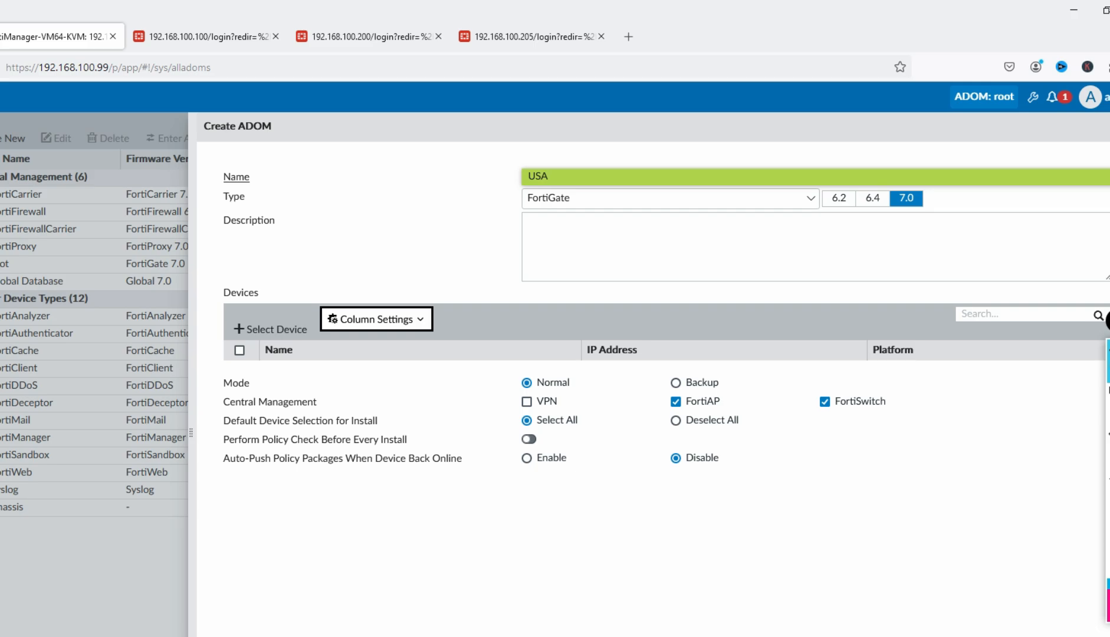
pyautogui.press('Tab')
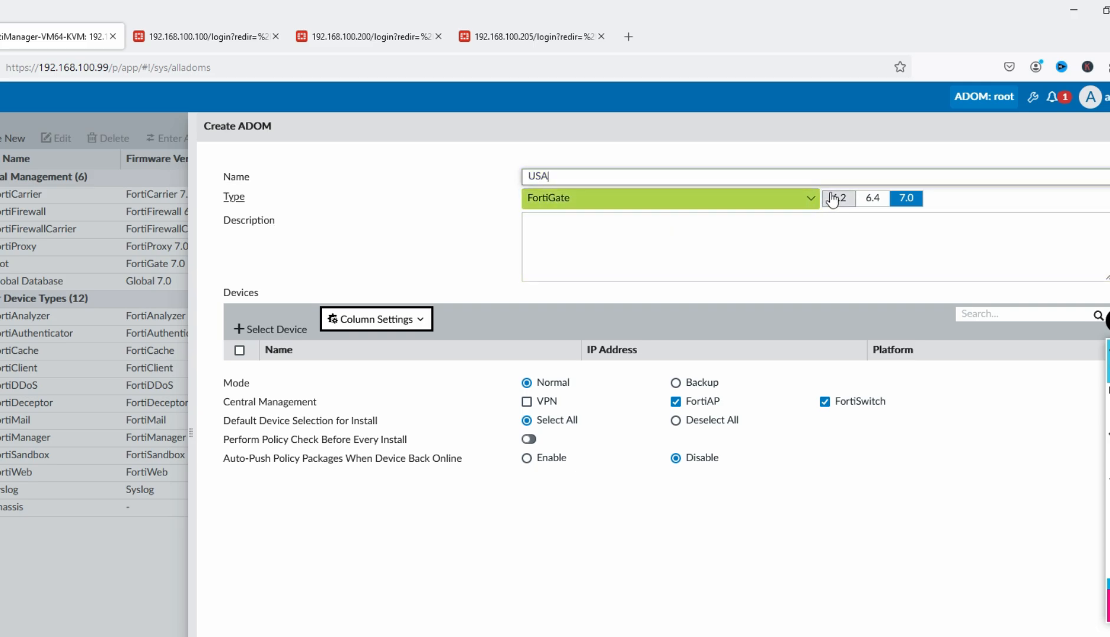
pyautogui.click(897, 201)
# Log in to the USA firewall with the saved credentials and check the firmware version on the USA, UK and India FortiGate dashboards
pyautogui.click(200, 42)
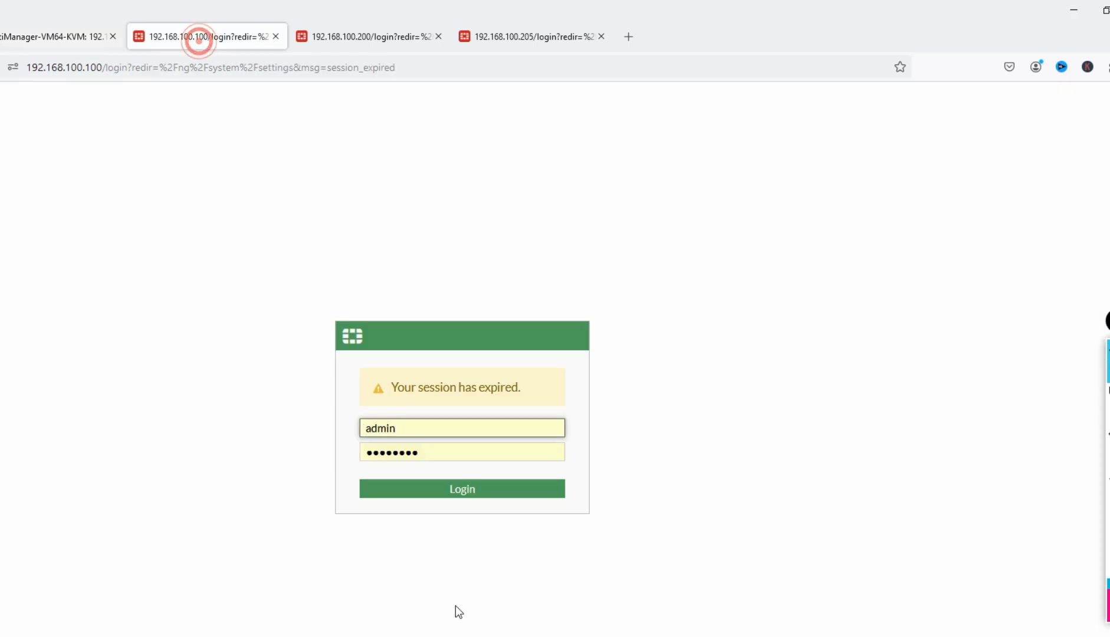
pyautogui.click(472, 488)
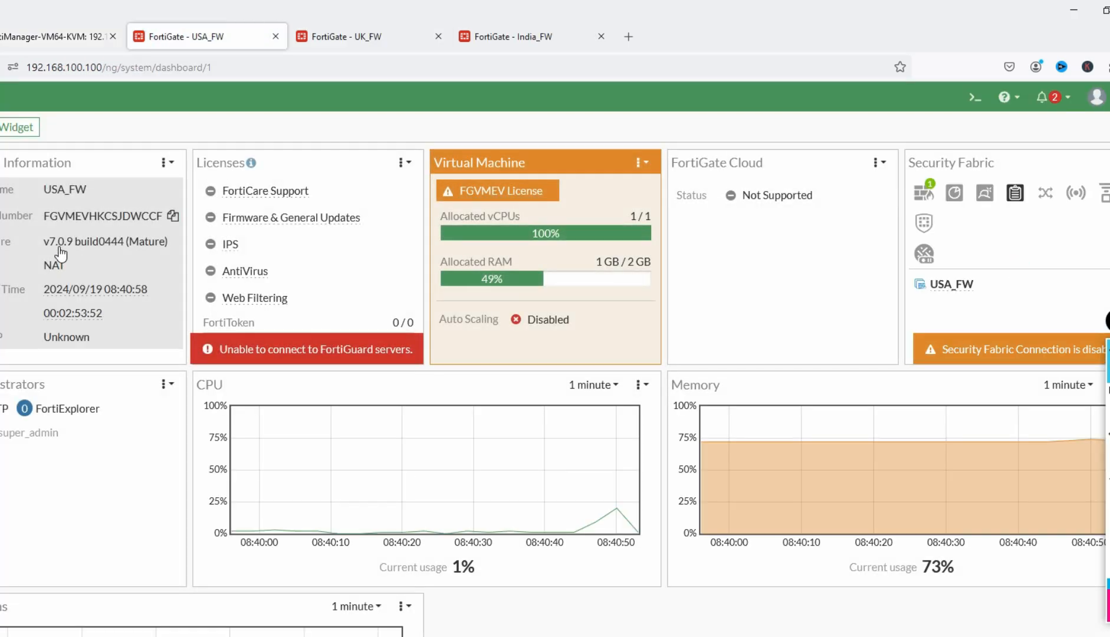
pyautogui.click(322, 39)
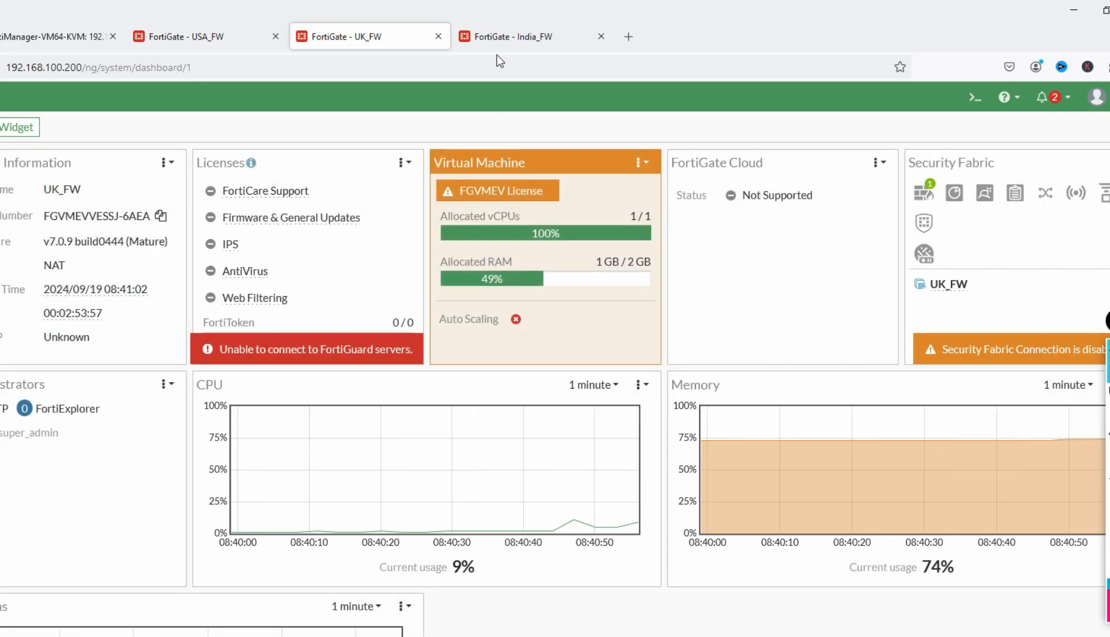
pyautogui.click(496, 36)
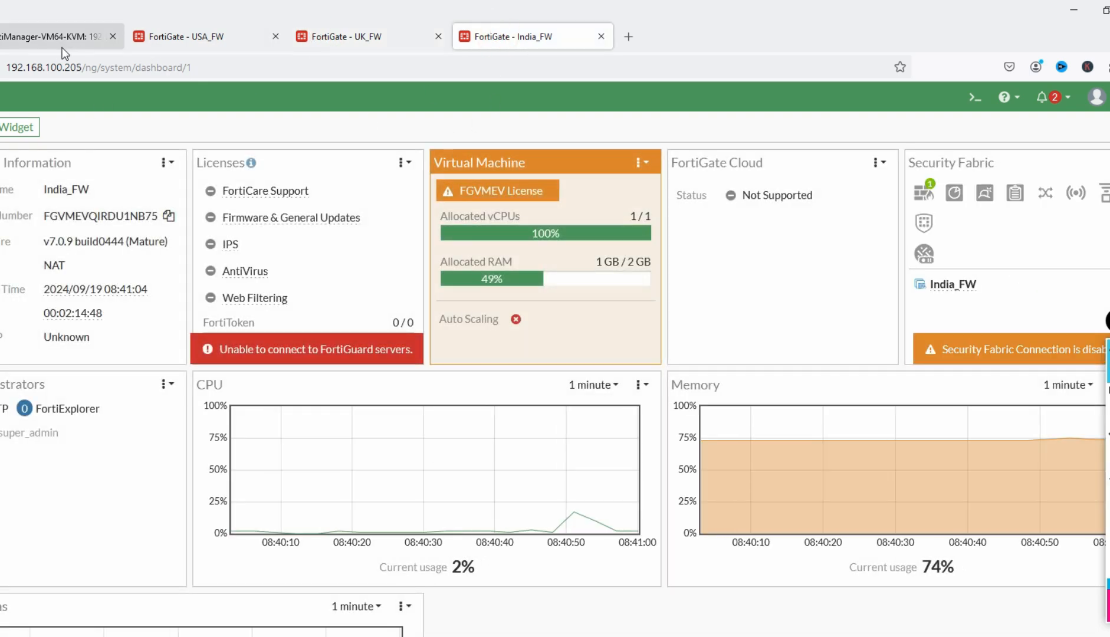
pyautogui.click(61, 46)
# Keep version 7.0 for the USA ADOM and enter the description "USA Group"
pyautogui.click(571, 175)
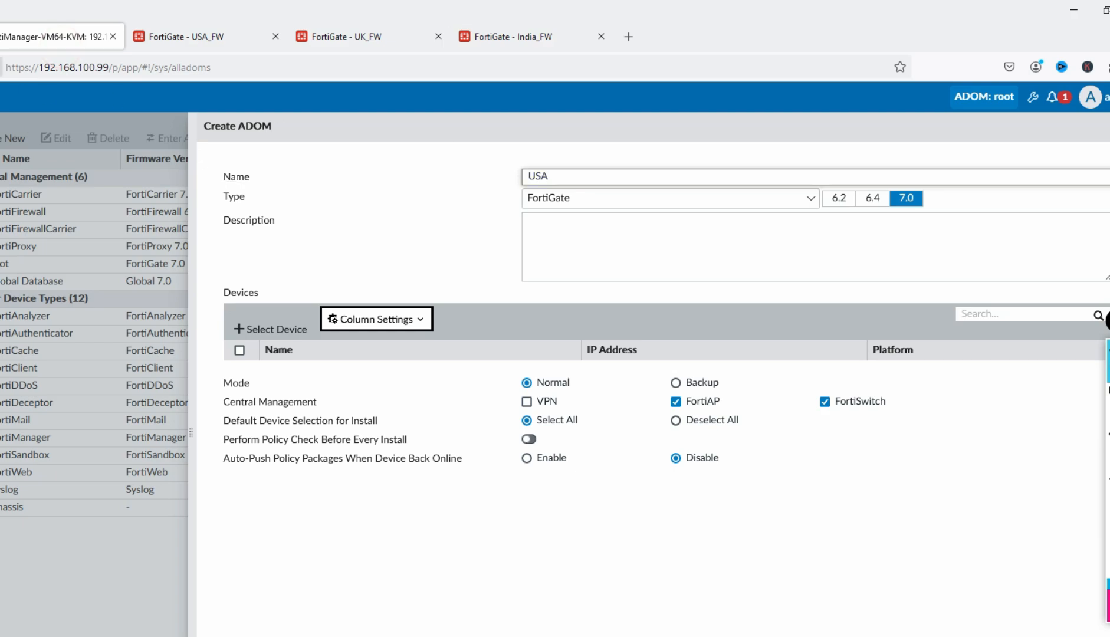
pyautogui.click(914, 207)
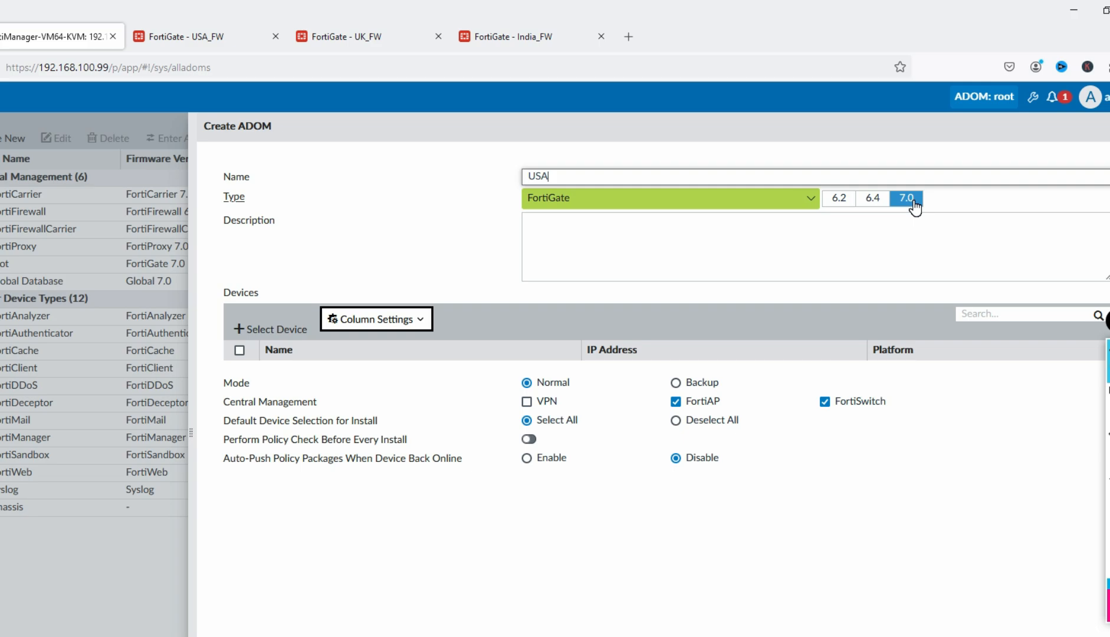
pyautogui.click(724, 246)
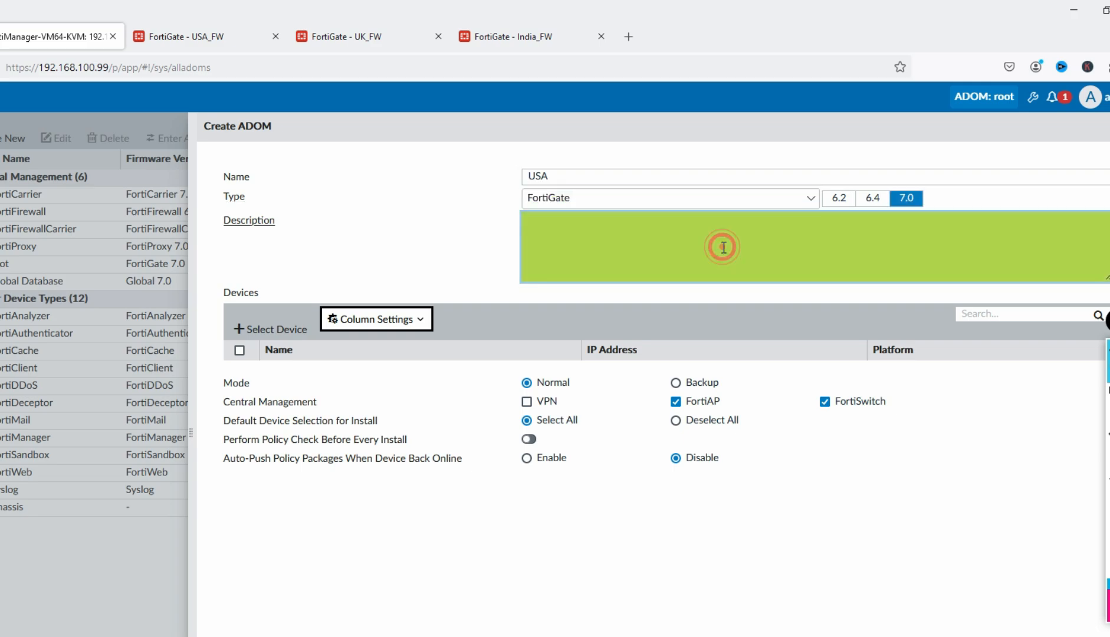
pyautogui.write('USA Group')
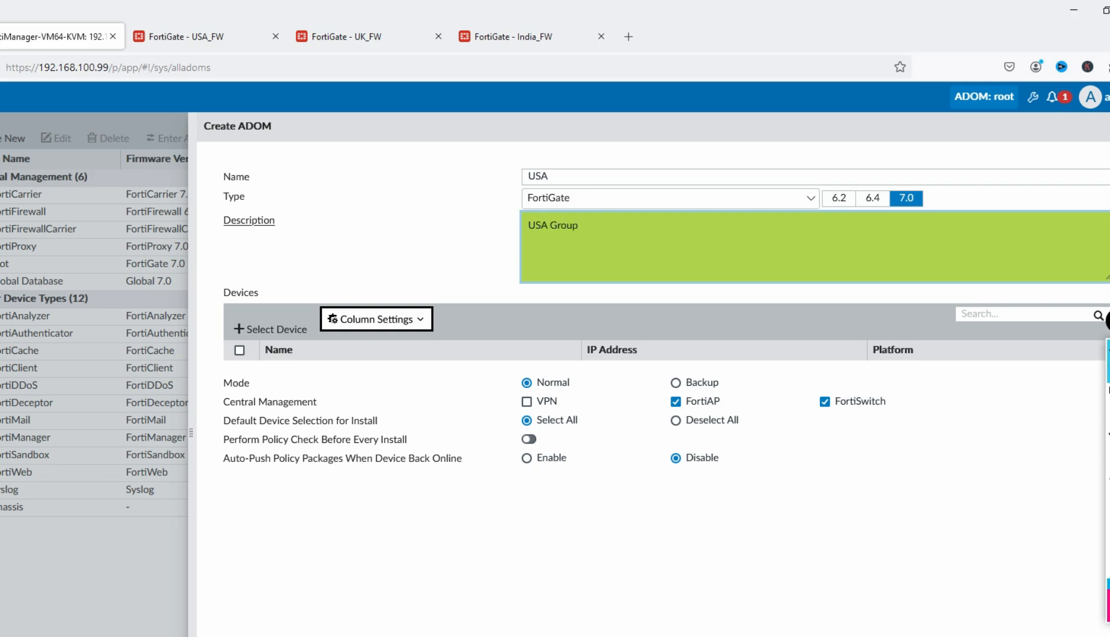
# Try the Backup mode for the USA ADOM and switch it back to Normal
pyautogui.click(527, 383)
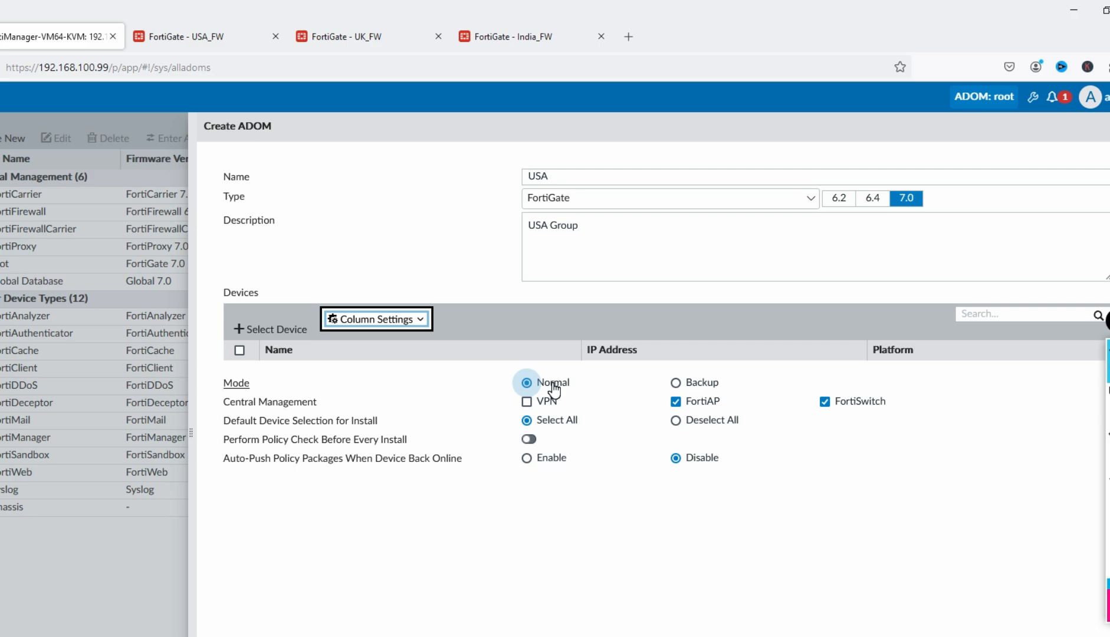
pyautogui.click(676, 385)
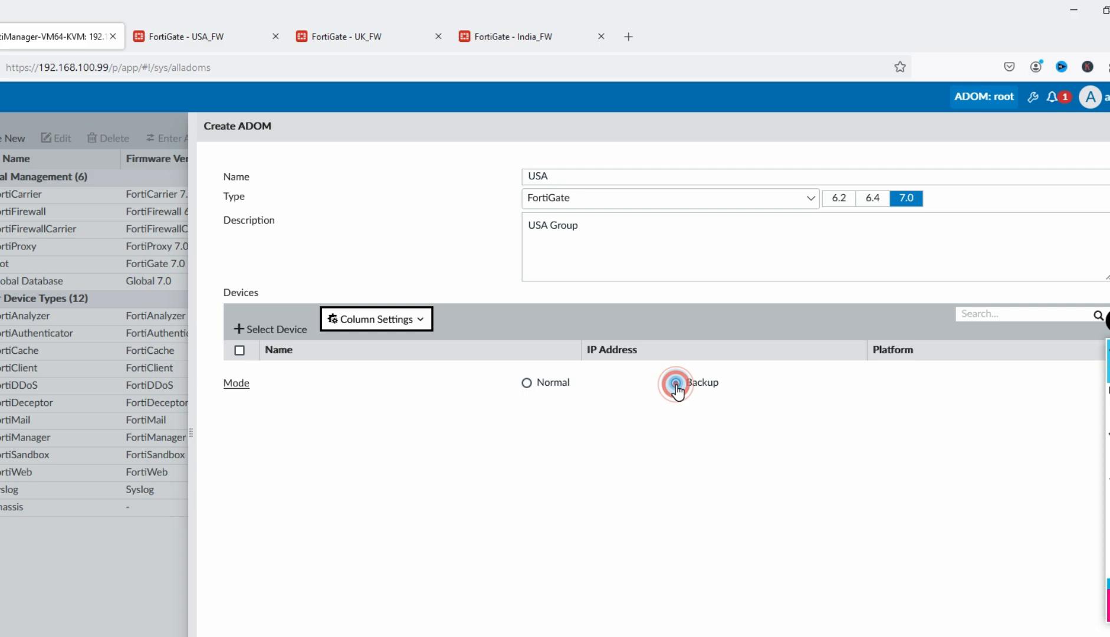
pyautogui.click(554, 384)
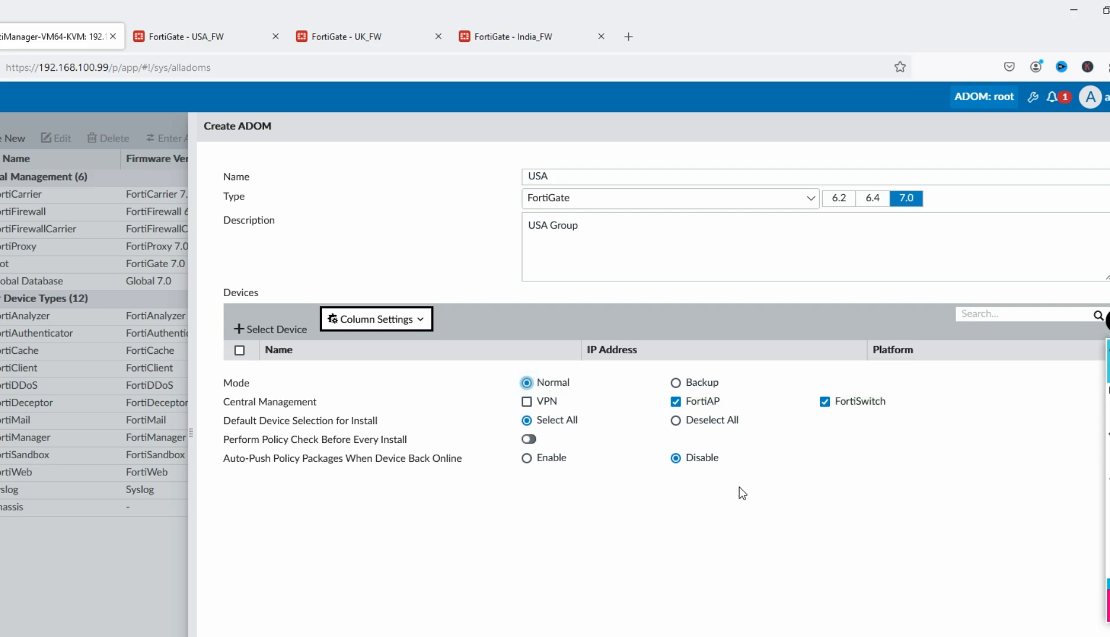
pyautogui.scroll(-1, 741, 492)
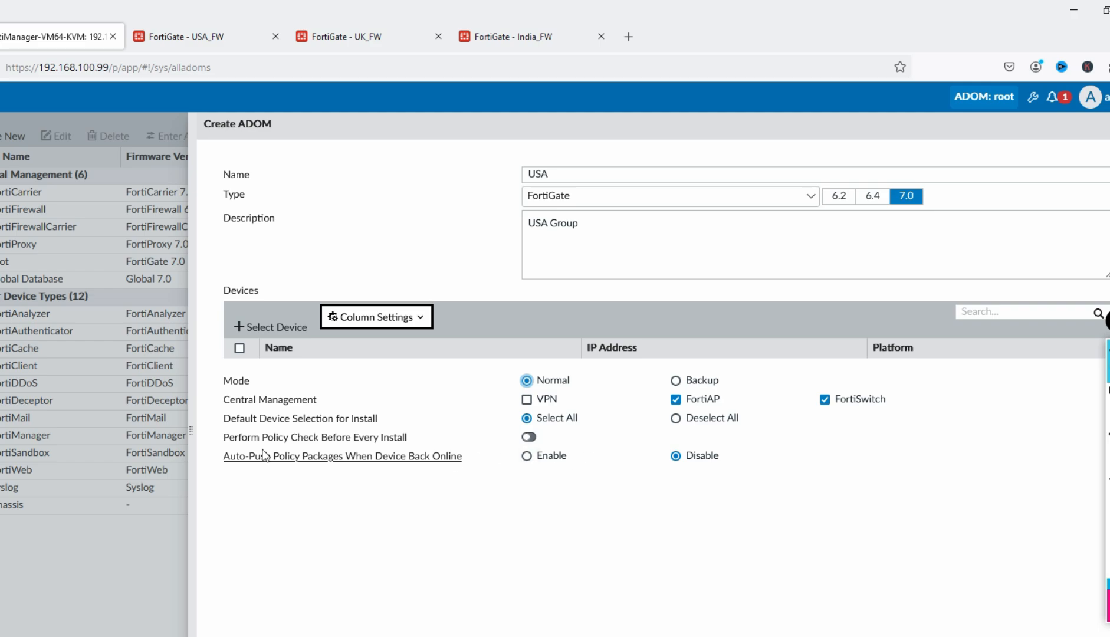
pyautogui.click(529, 437)
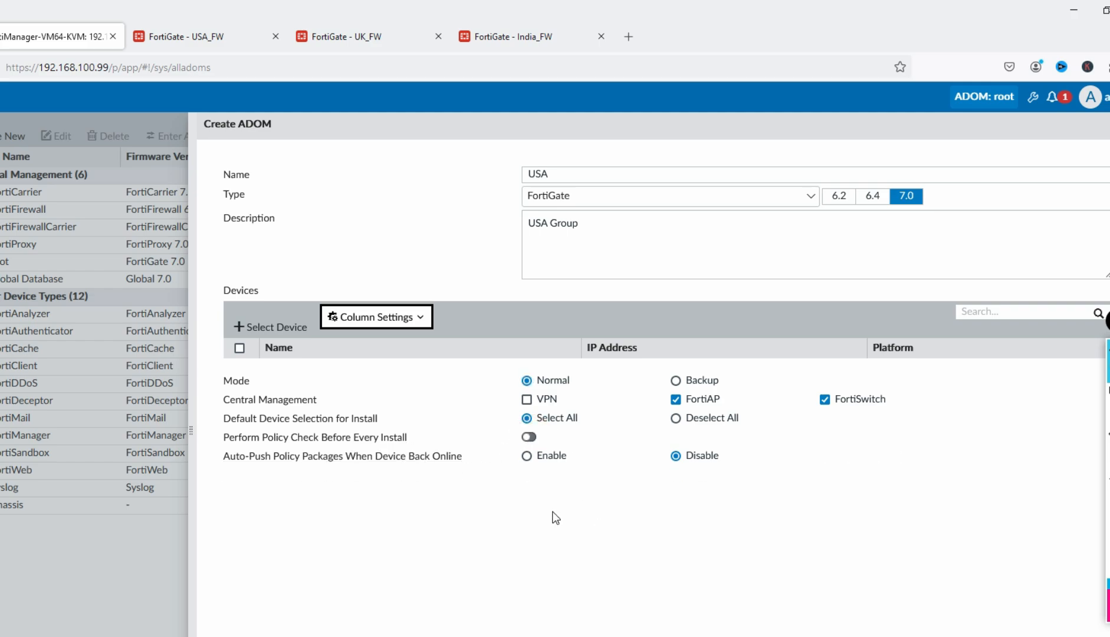
pyautogui.click(295, 442)
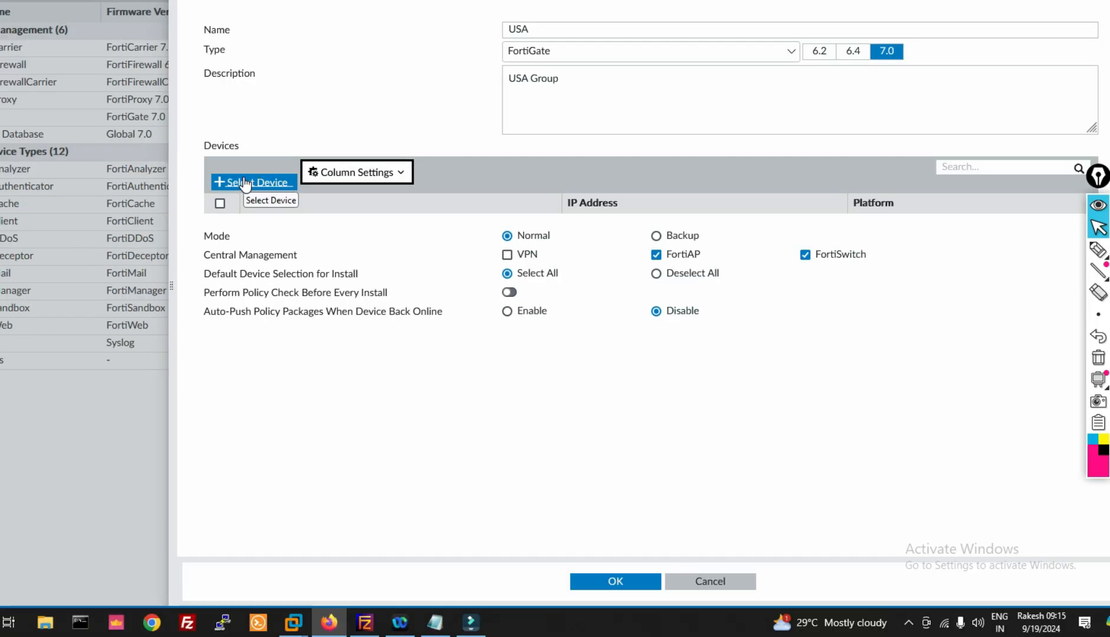
# Check the devices selectable for the USA ADOM, cancel the selection and save the ADOM without devices
pyautogui.click(245, 183)
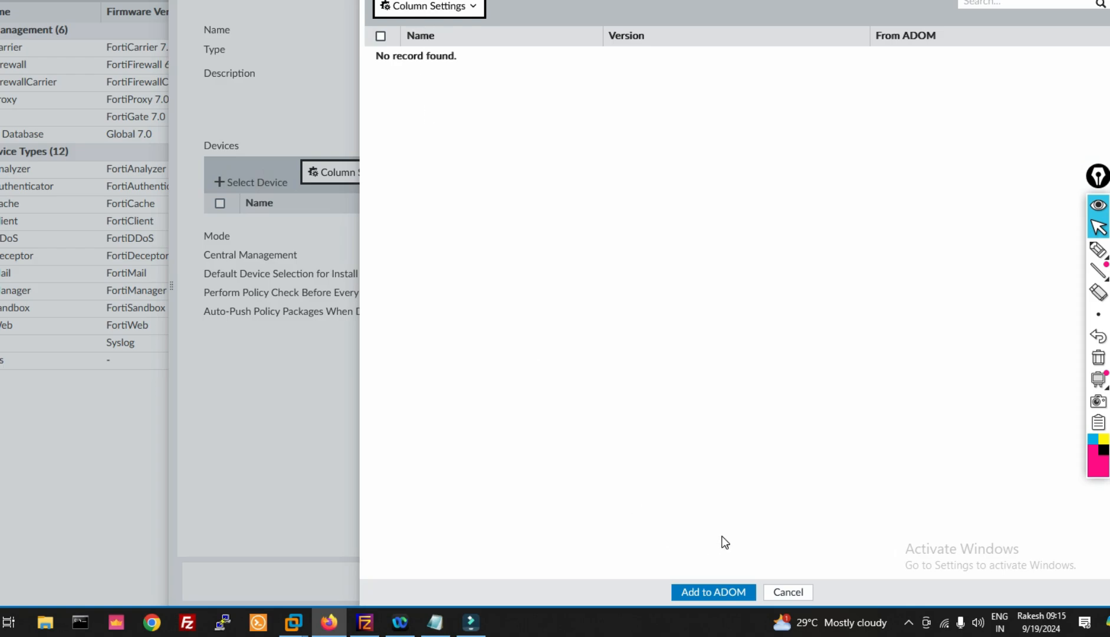
pyautogui.click(788, 592)
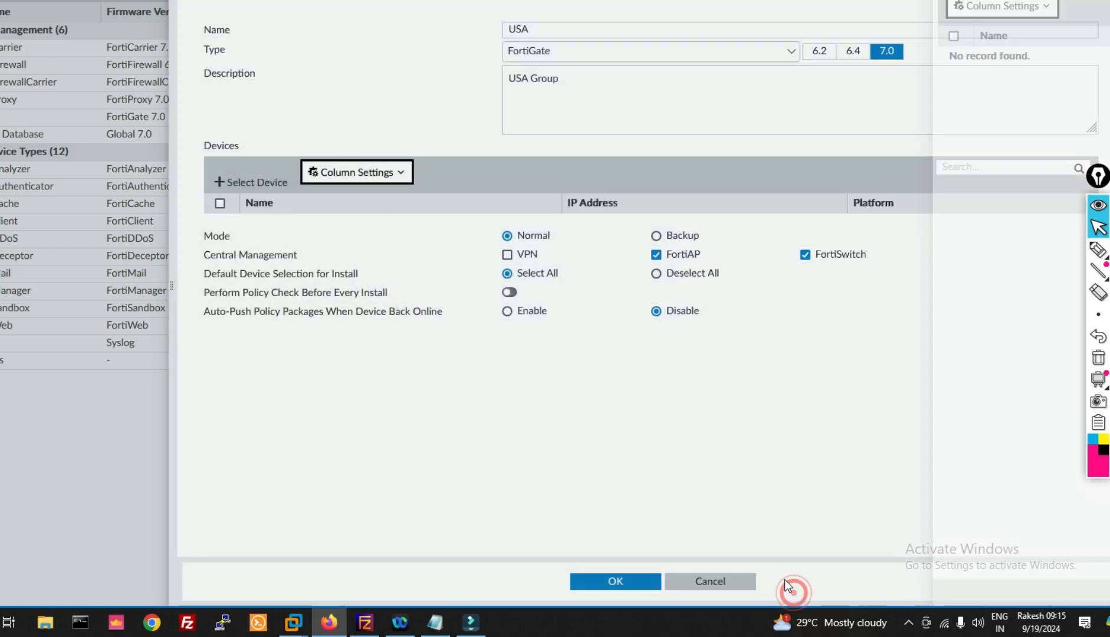
pyautogui.click(624, 584)
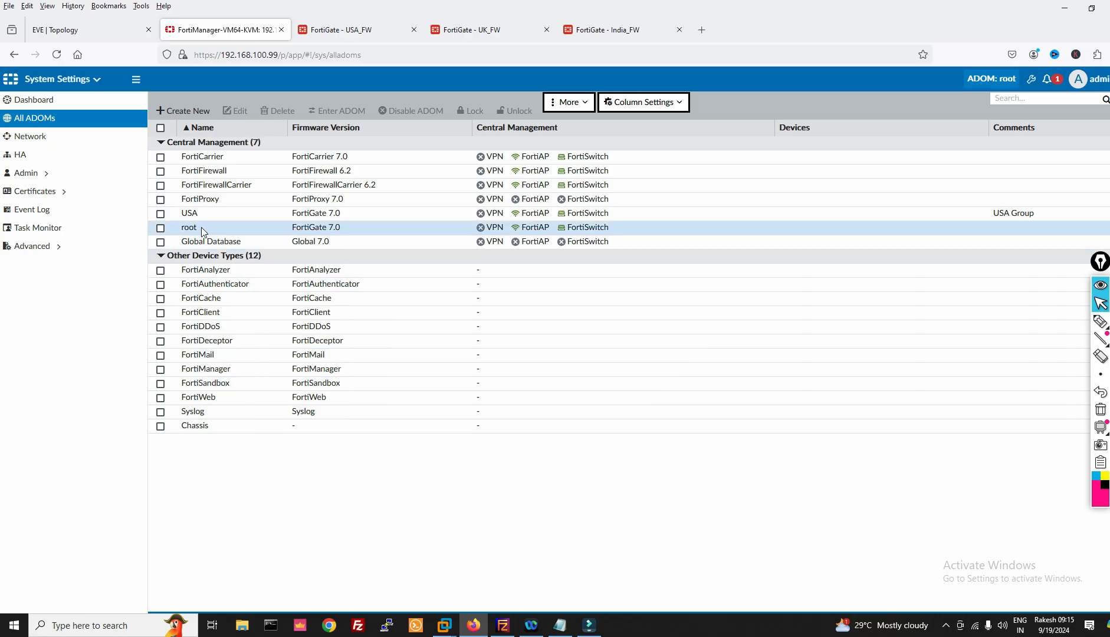
# Select the USA ADOM in the list, view the ADOMs available for switching and close the selection
pyautogui.click(198, 215)
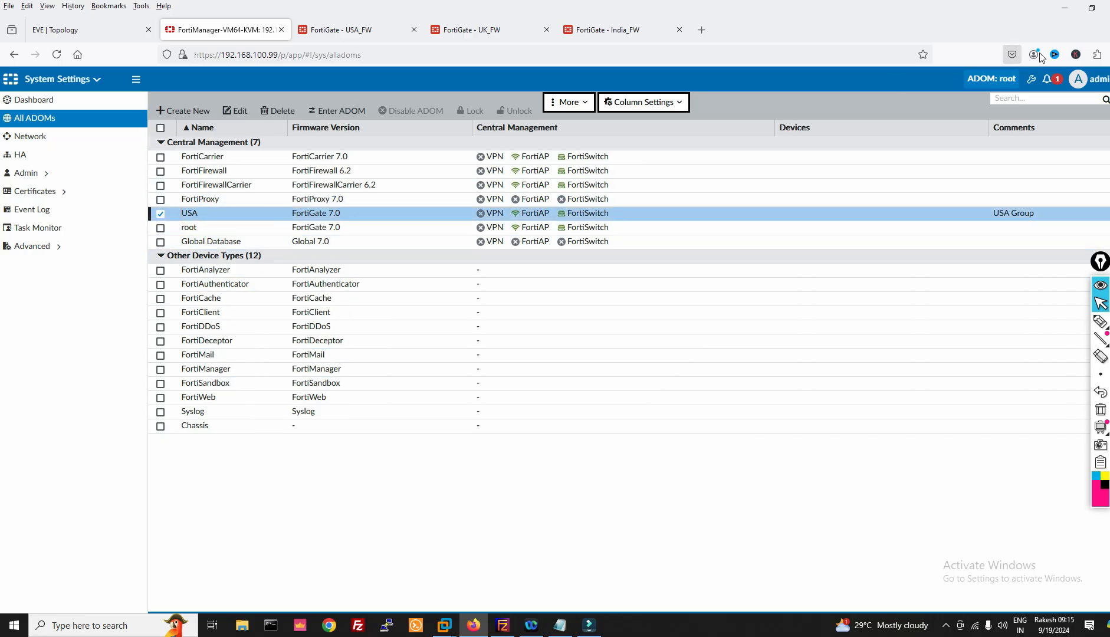
pyautogui.click(992, 78)
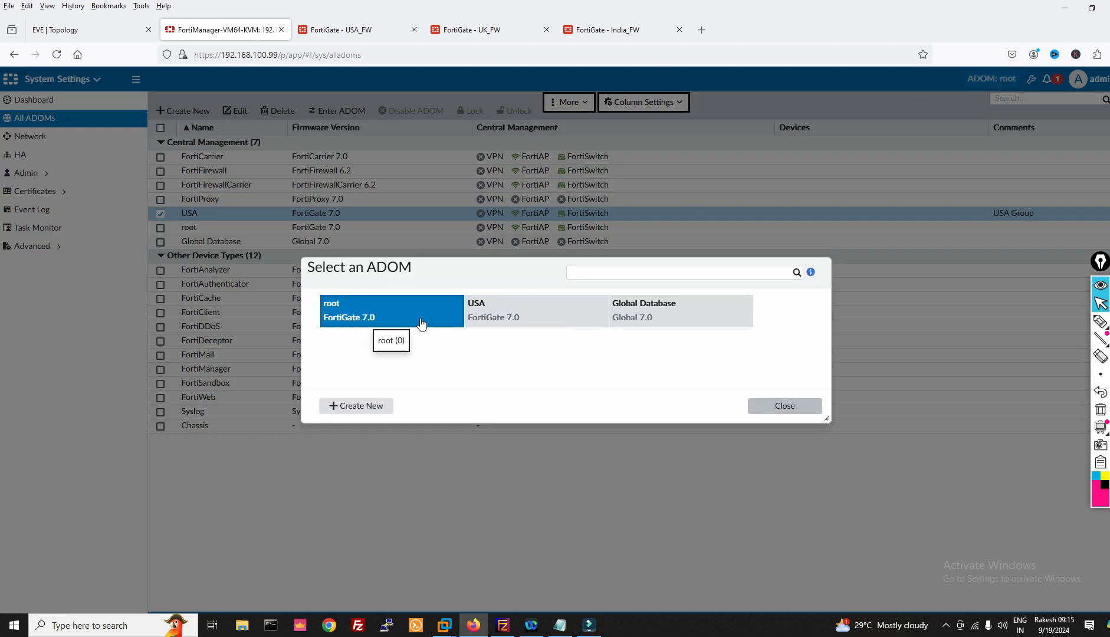
pyautogui.click(776, 405)
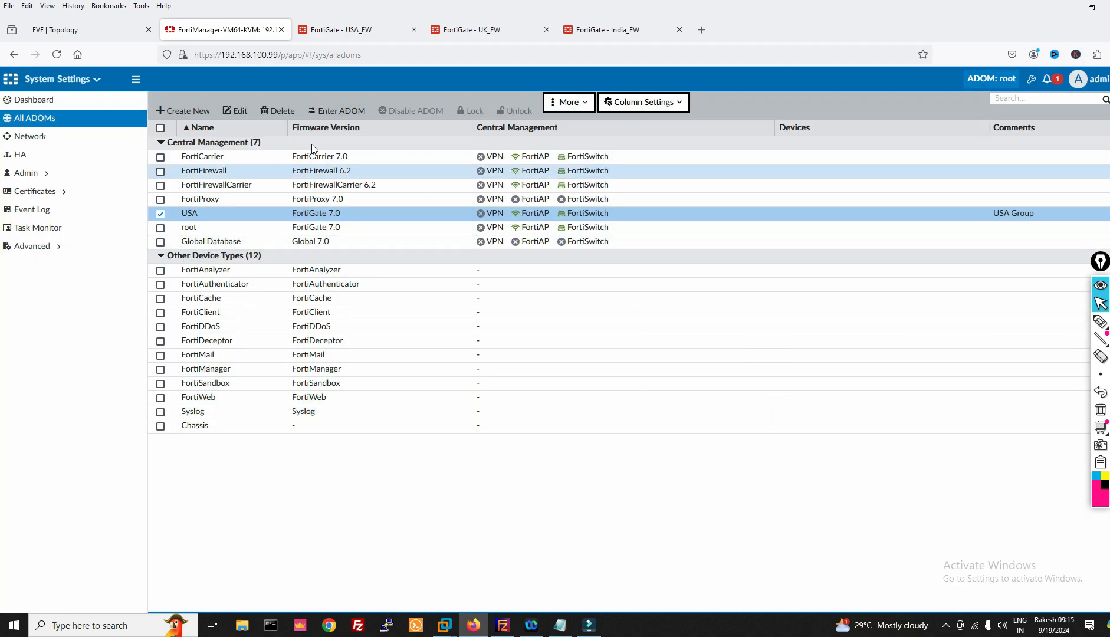
# Create a FortiGate 7.0 ADOM named UK with the description "UK Group"
pyautogui.click(168, 110)
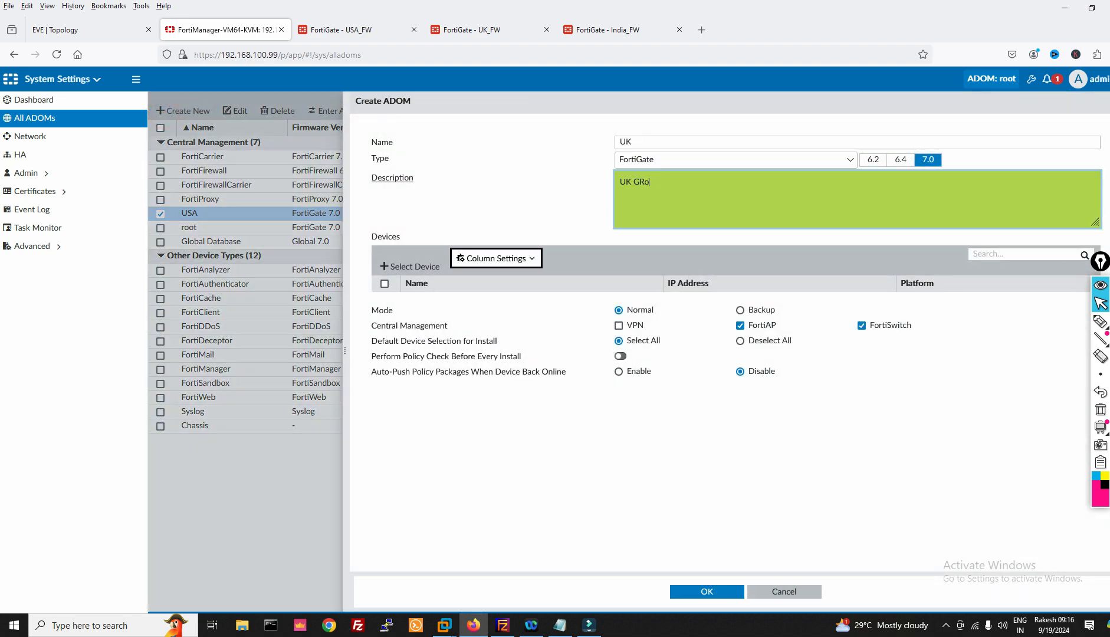
pyautogui.press('BackSpace')
pyautogui.press('BackSpace')
pyautogui.write('roup')
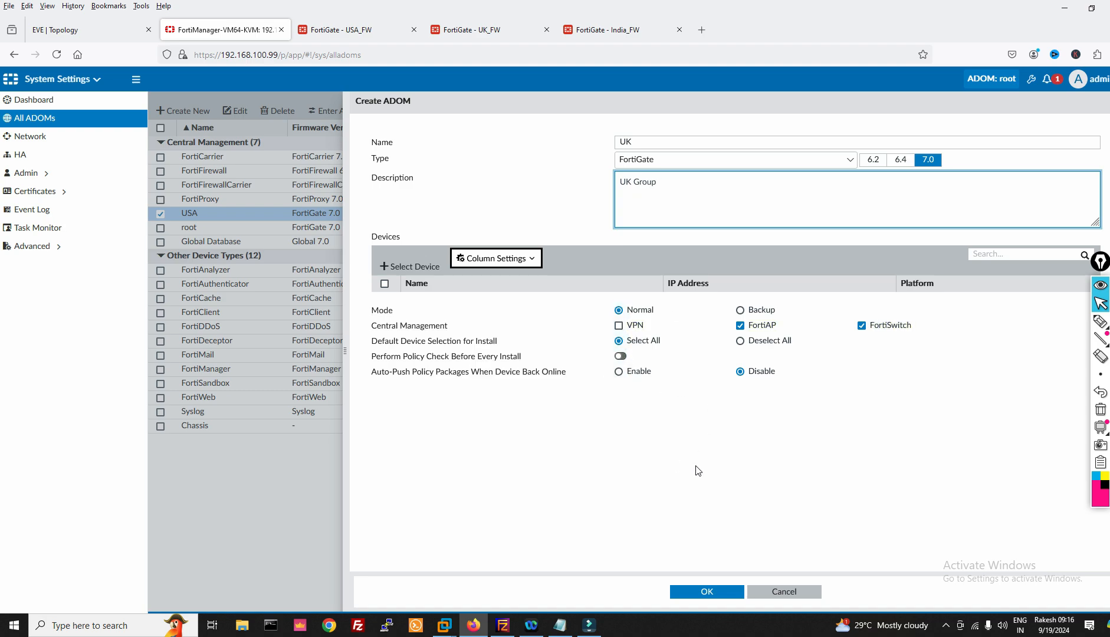
pyautogui.click(709, 591)
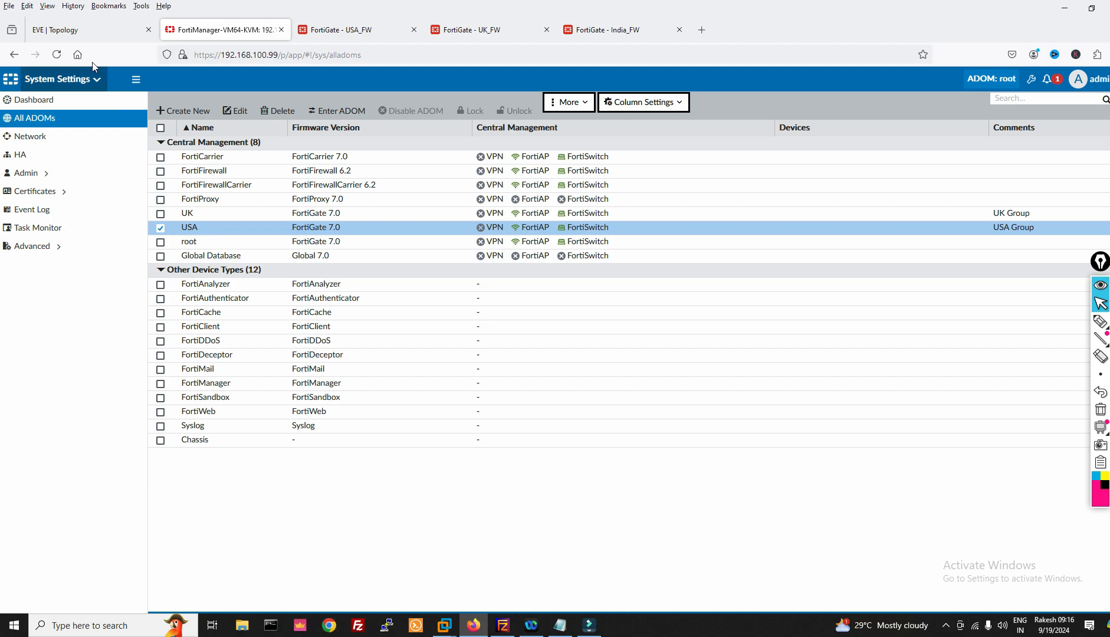
# Examine the USA firewall in the EVE topology and return to FortiManager
pyautogui.click(69, 30)
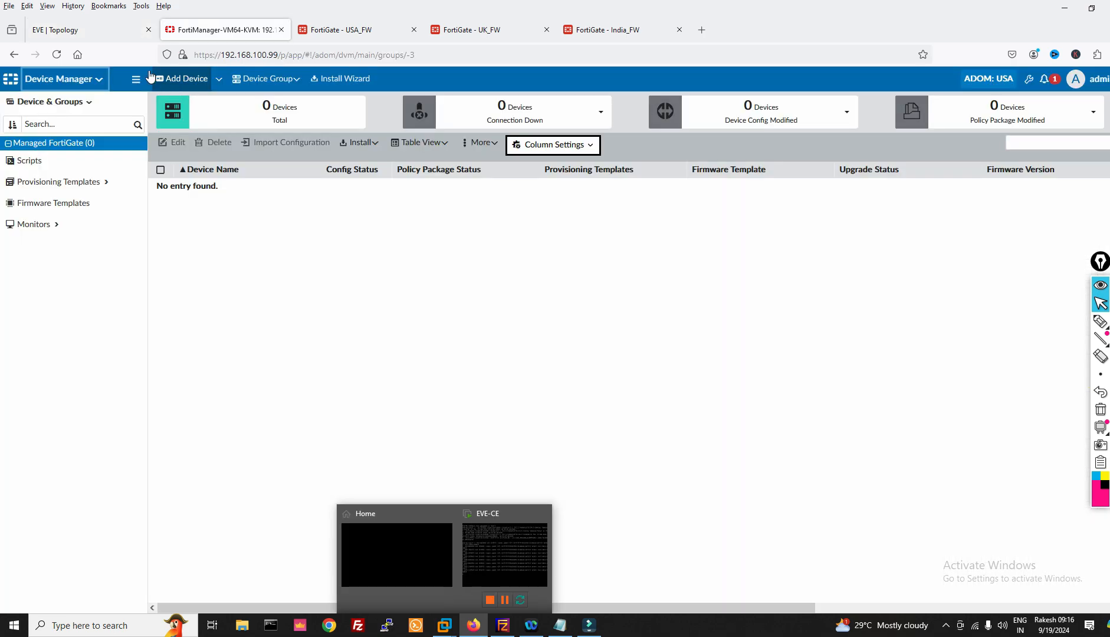
pyautogui.click(69, 29)
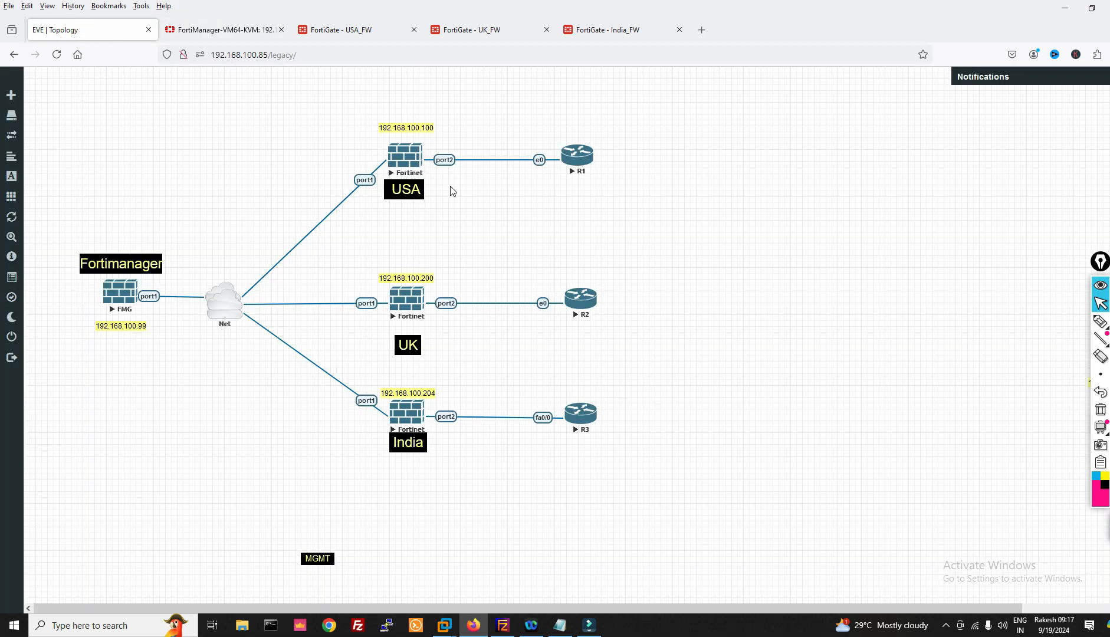
pyautogui.moveTo(450, 182); pyautogui.dragTo(385, 152)
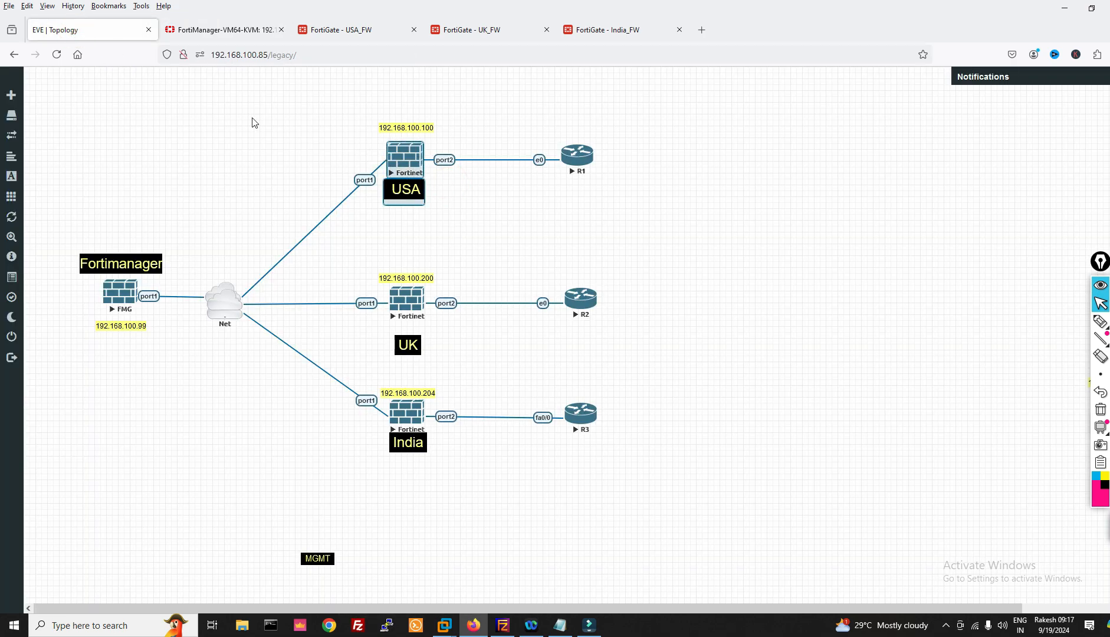
pyautogui.click(243, 31)
# Open Device Manager and switch from the root ADOM to the USA ADOM
pyautogui.click(90, 83)
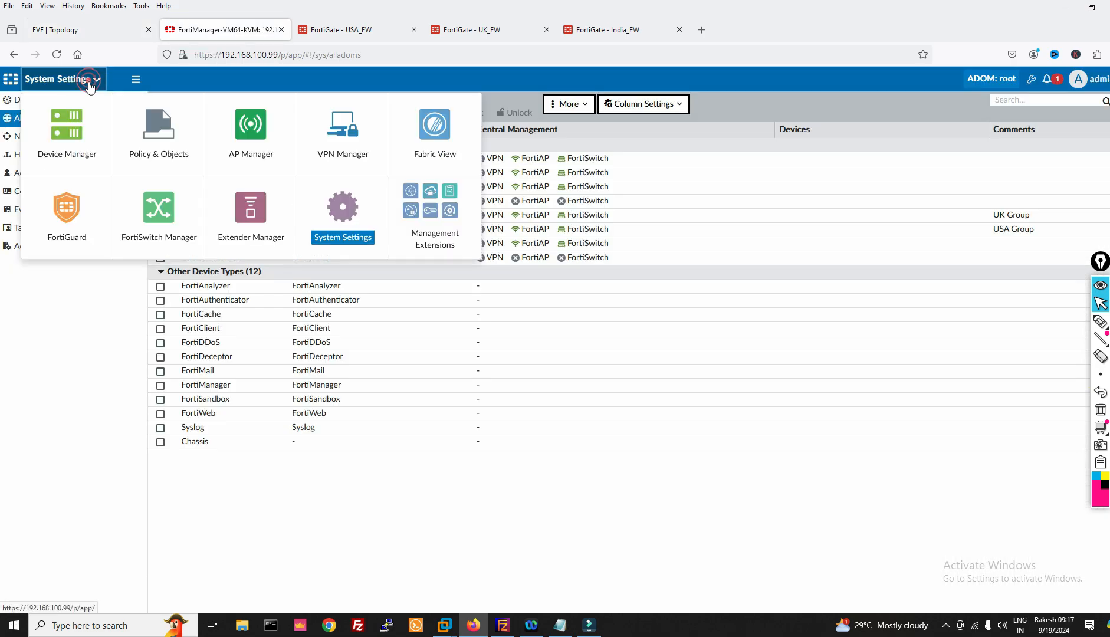
pyautogui.click(68, 125)
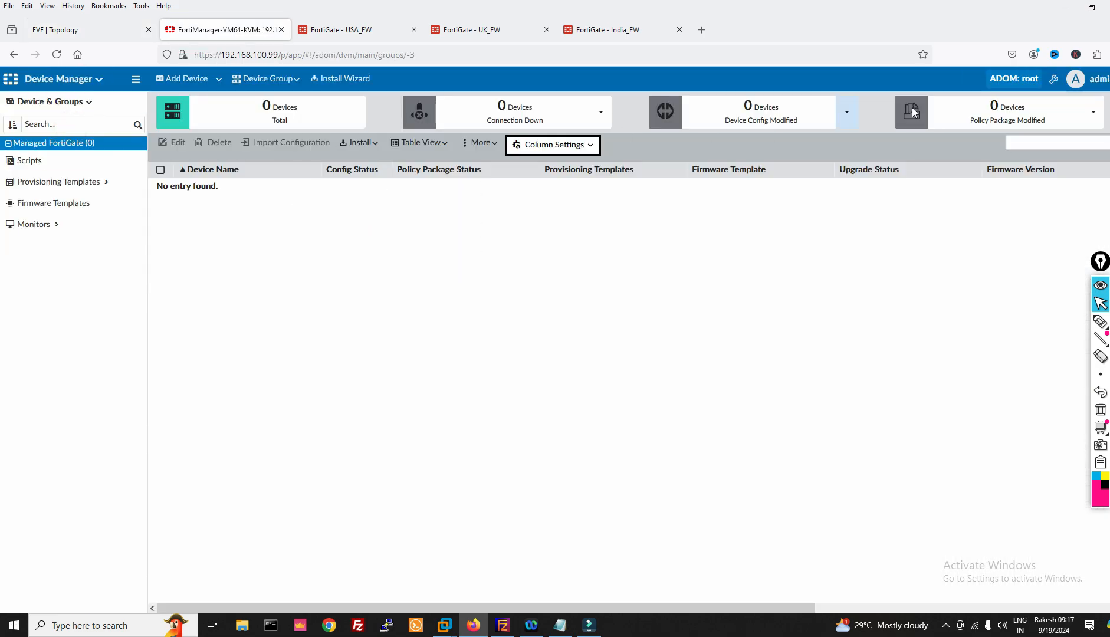
pyautogui.click(1014, 79)
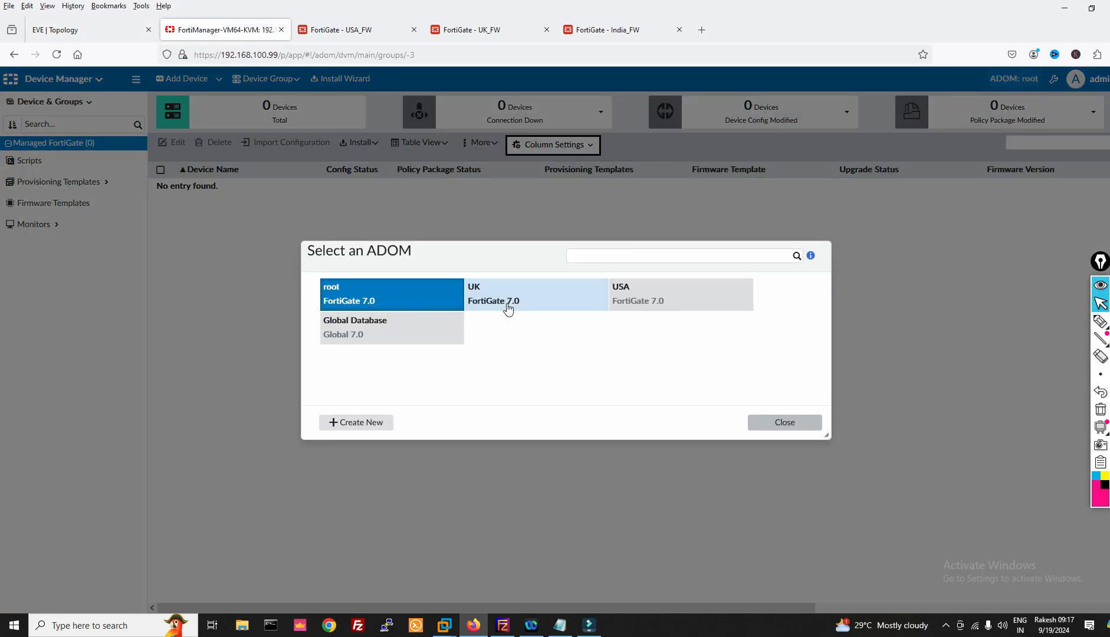
pyautogui.click(660, 302)
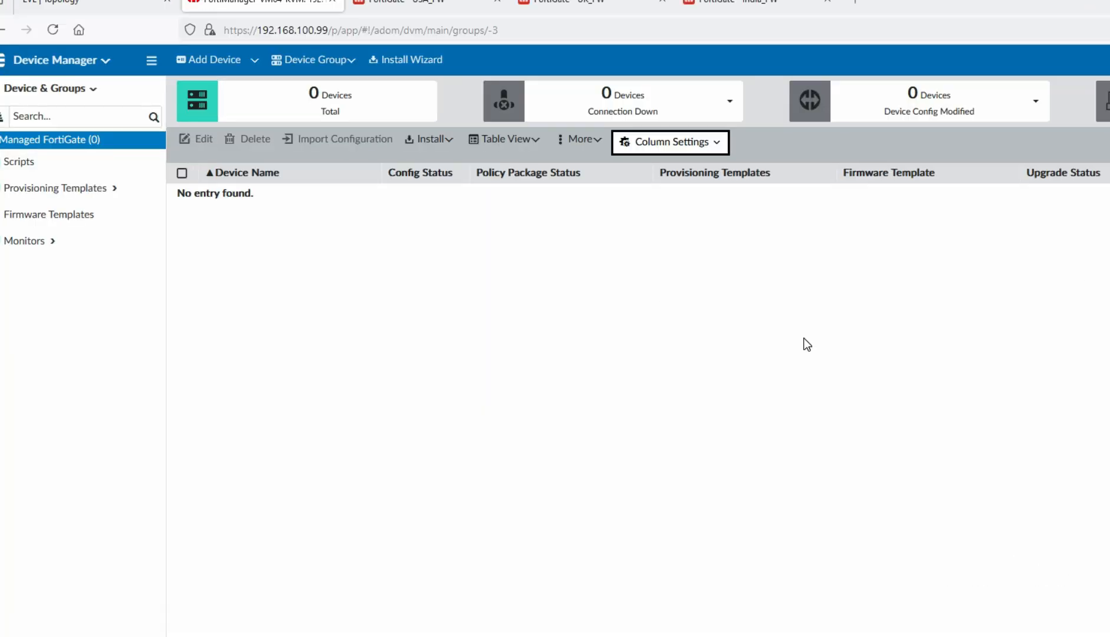
# Start adding an online device to the USA ADOM with Discover Device and enable legacy device login
pyautogui.click(206, 60)
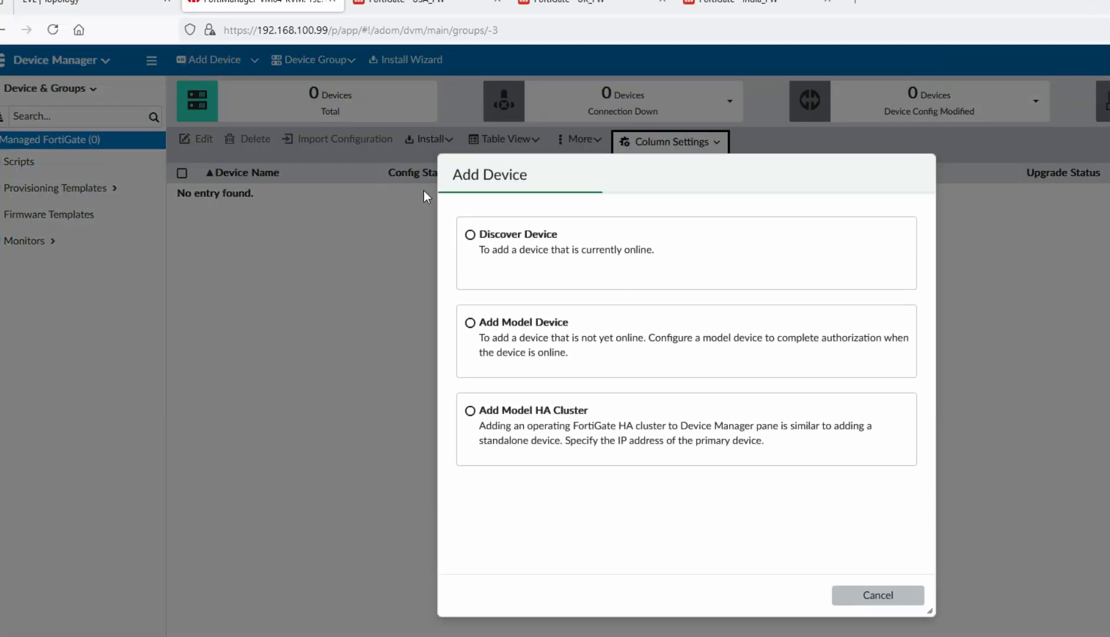
pyautogui.click(483, 232)
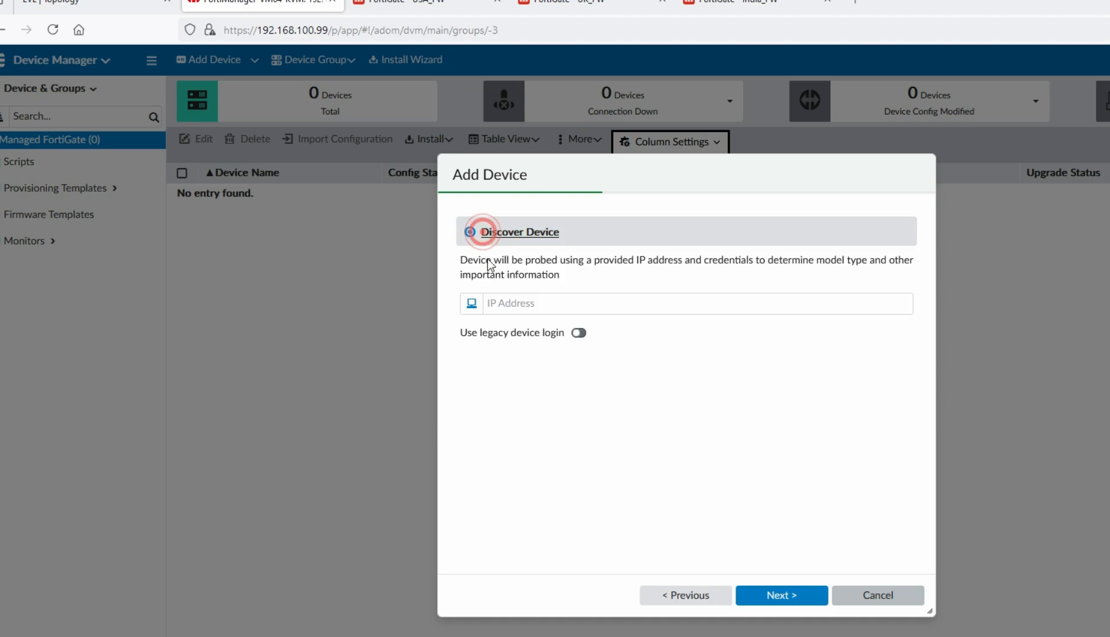
pyautogui.click(579, 333)
pyautogui.click(554, 362)
pyautogui.click(524, 302)
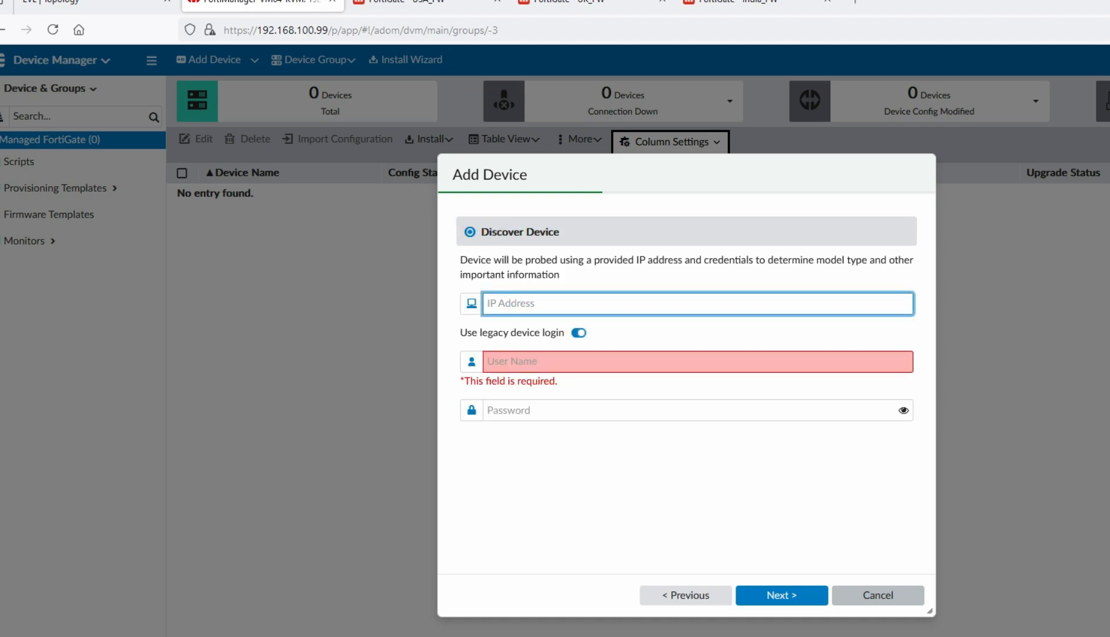
# Look up the USA firewall's address in the EVE topology and enter 192.168.100.100 as the device's IP address in FortiManager
pyautogui.click(95, 5)
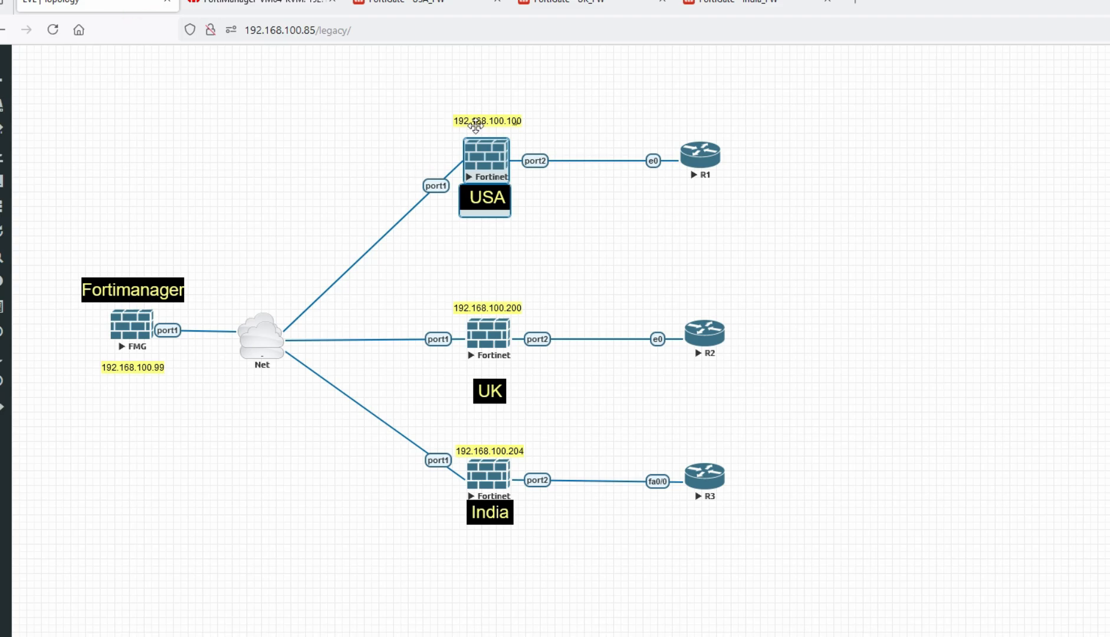
pyautogui.click(283, 6)
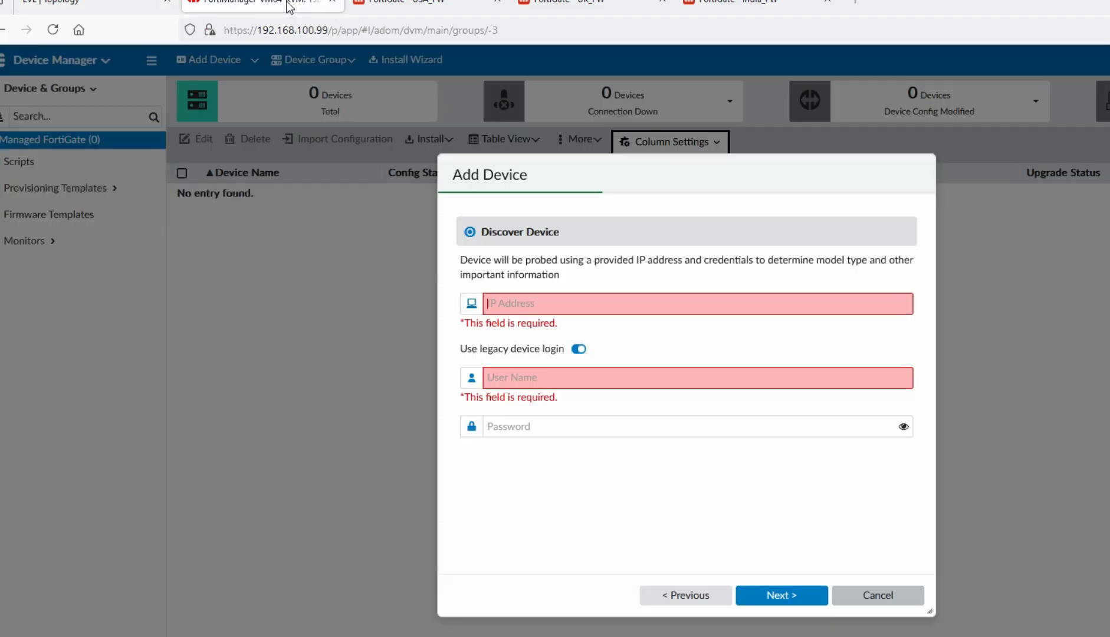
pyautogui.write('19')
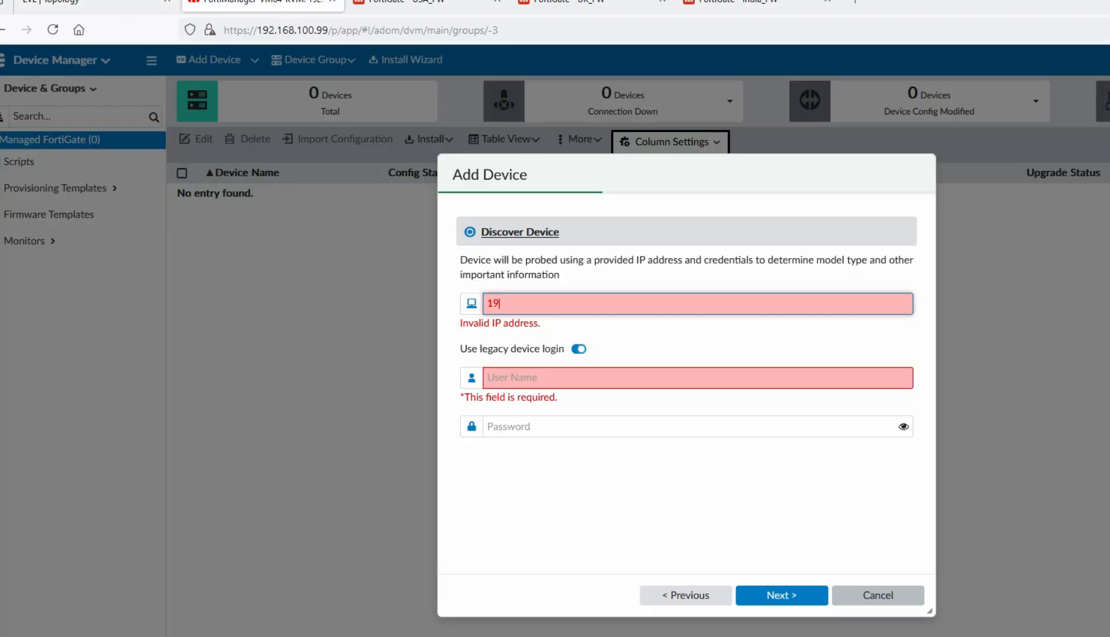
pyautogui.write('2.168.100.100')
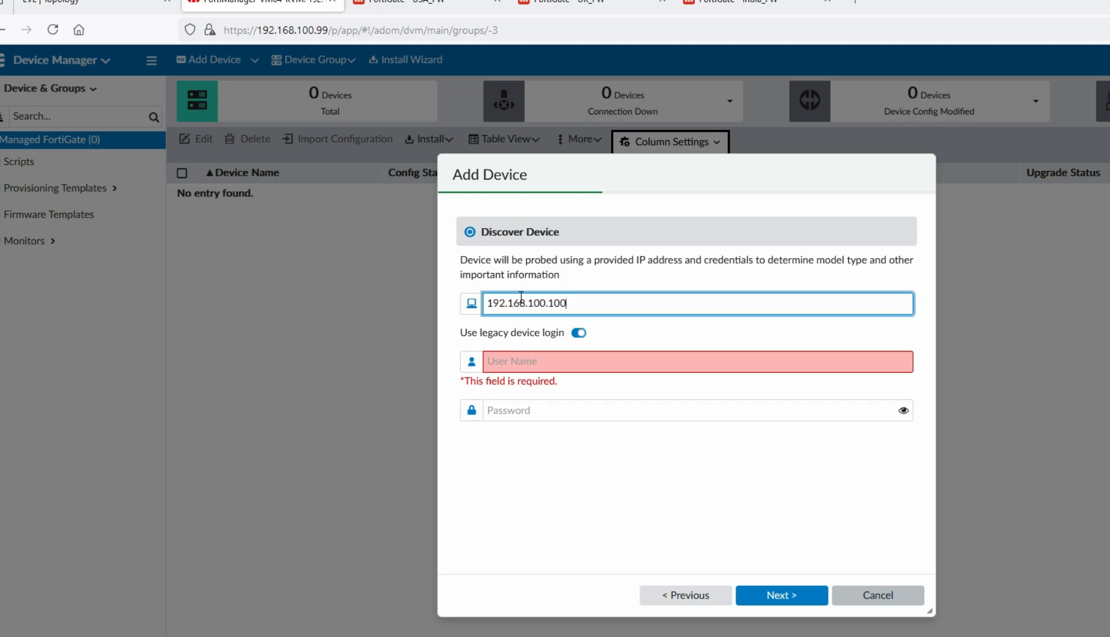
# Fill in the saved admin user name and password, discover the firewall and add it under the name USA_FW
pyautogui.click(556, 358)
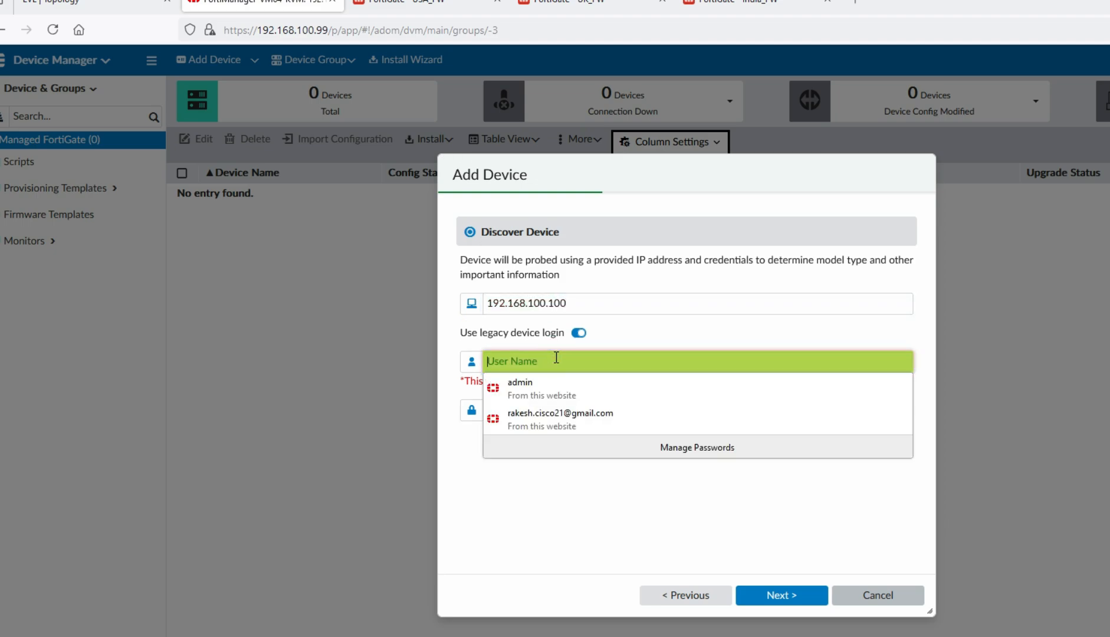
pyautogui.click(556, 392)
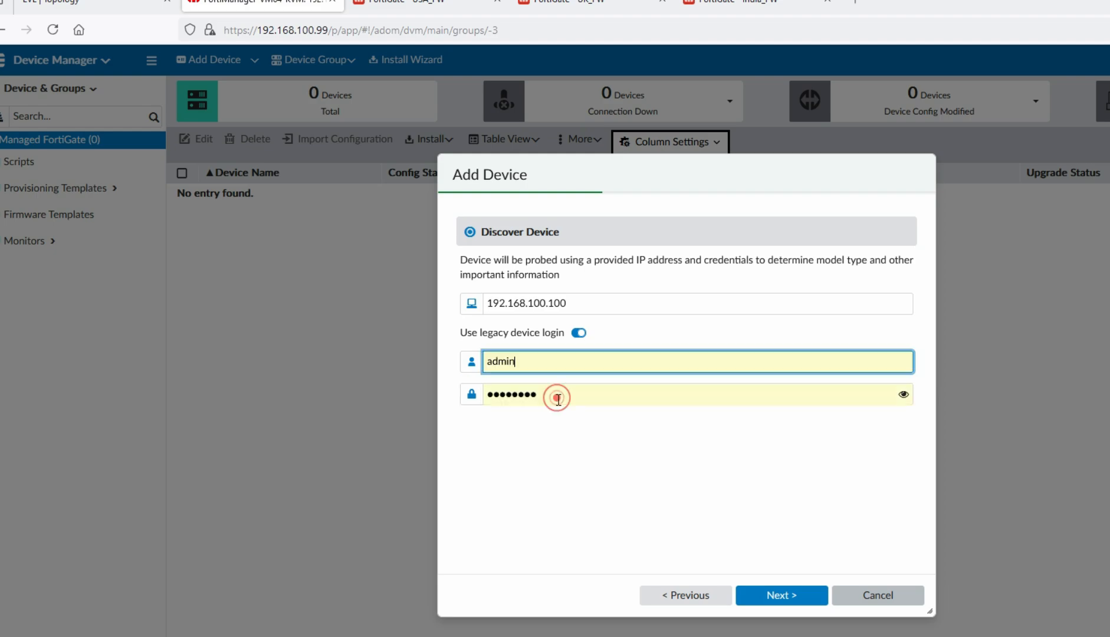
pyautogui.click(776, 590)
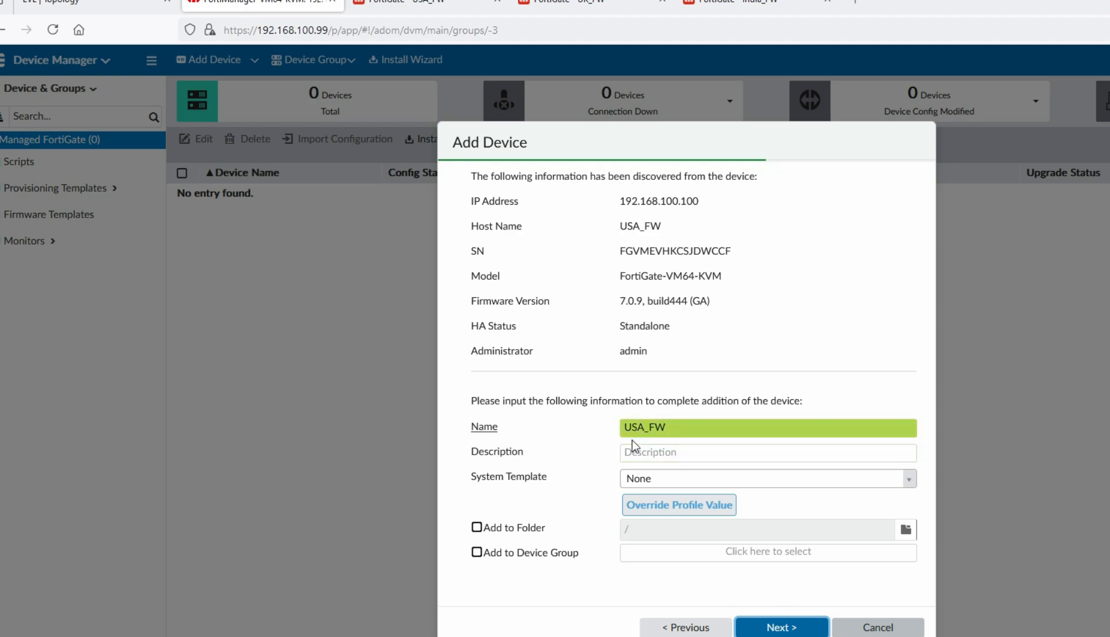
pyautogui.doubleClick(673, 427)
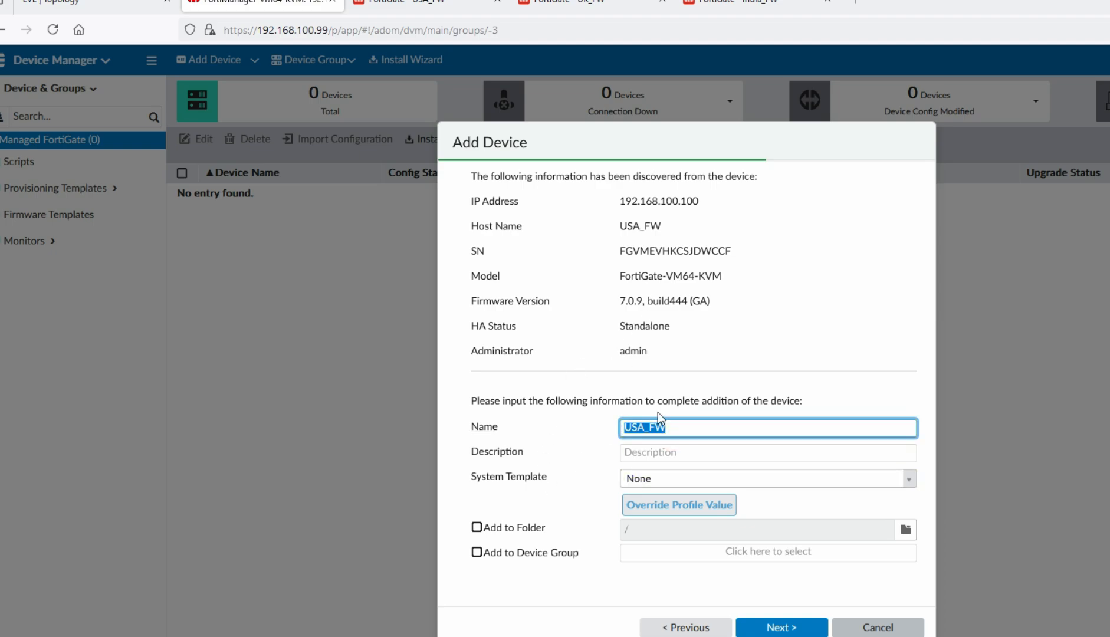
pyautogui.click(781, 628)
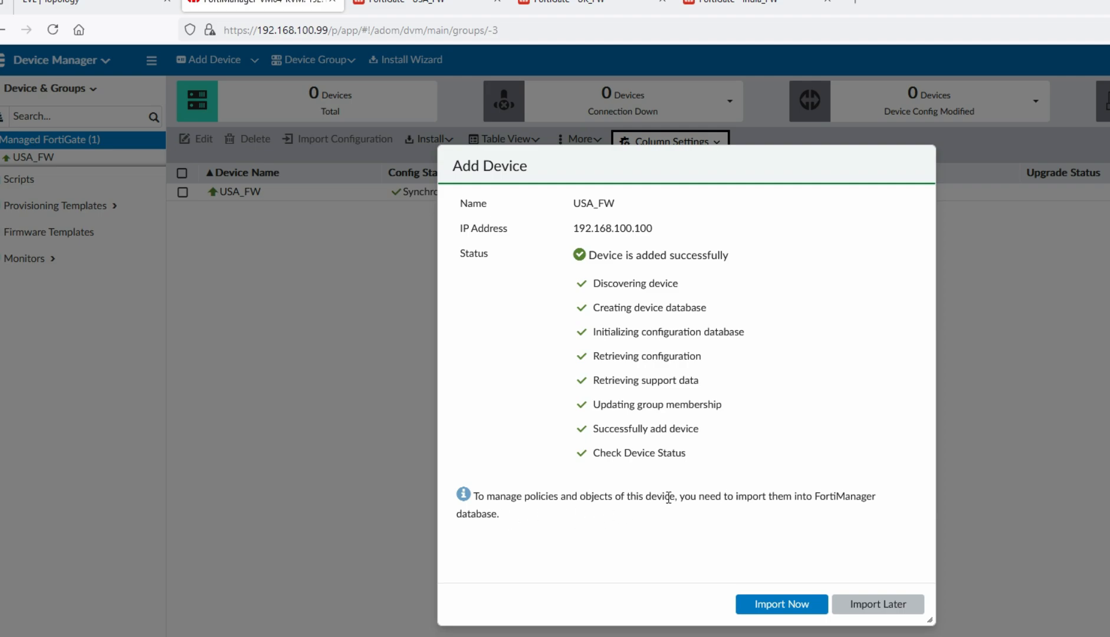
# Import USA_FW's policy package as USA_FW_root with all policies and only dependent objects, without mappings for unused device interfaces
pyautogui.click(766, 608)
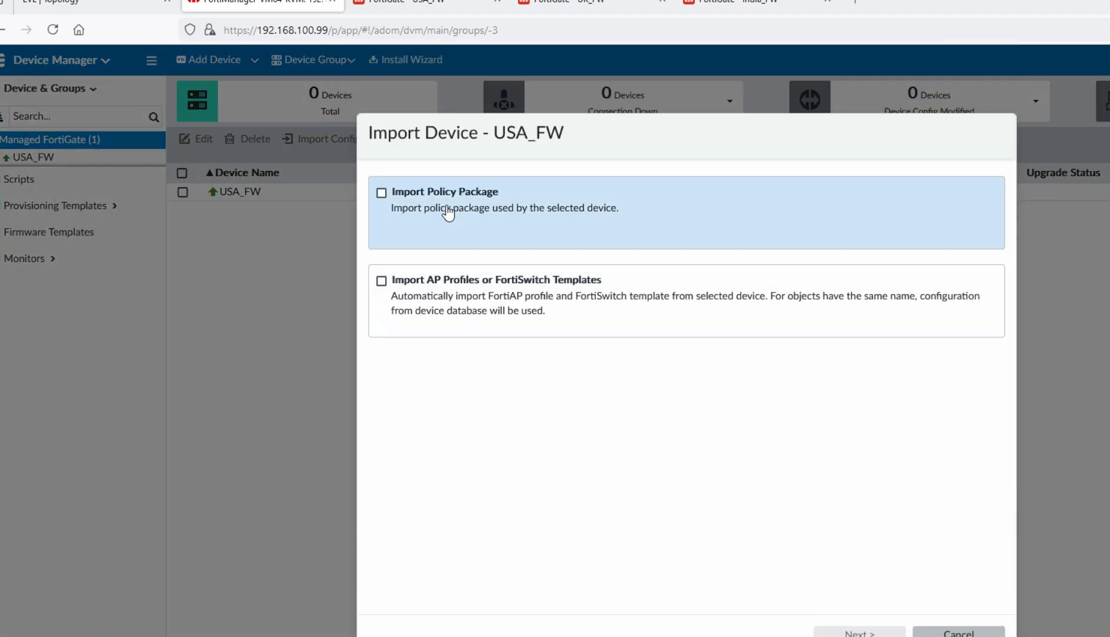
pyautogui.click(401, 195)
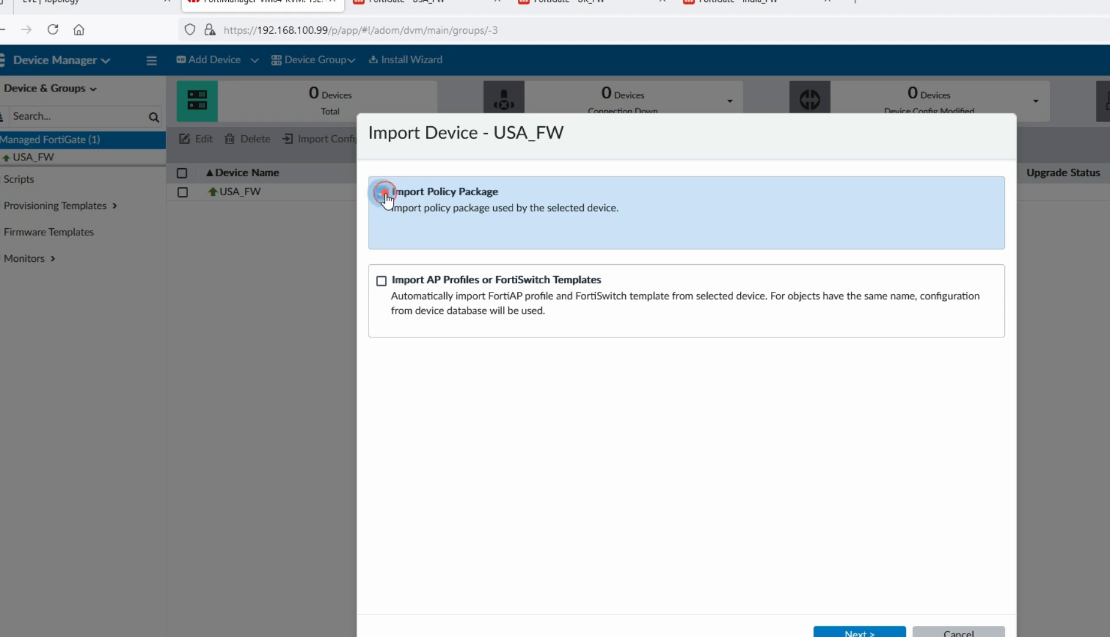
pyautogui.click(852, 631)
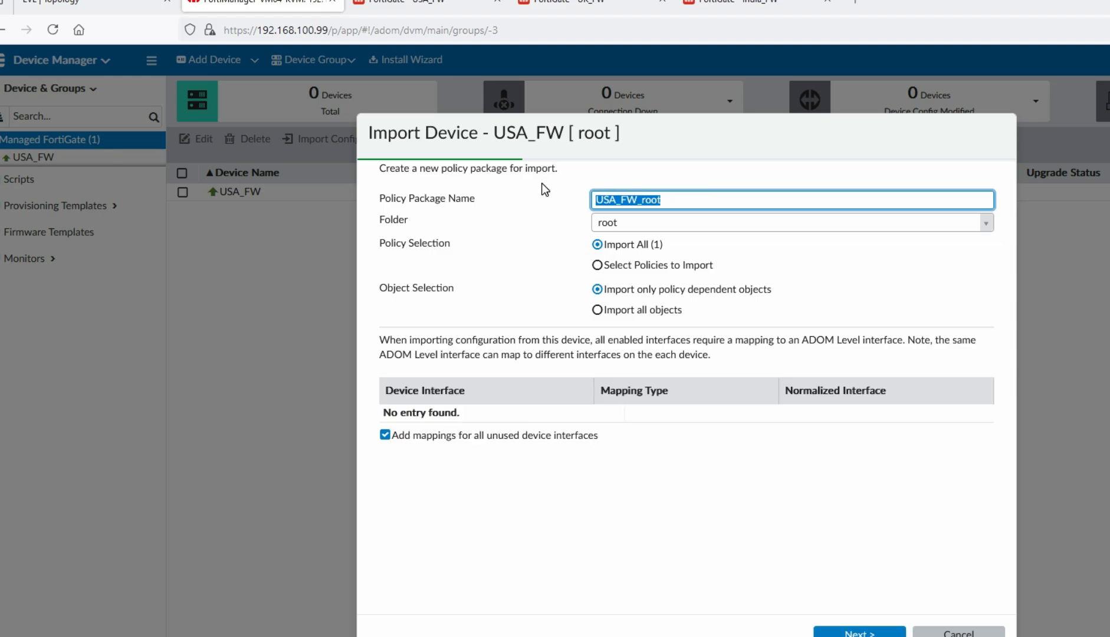
pyautogui.click(384, 435)
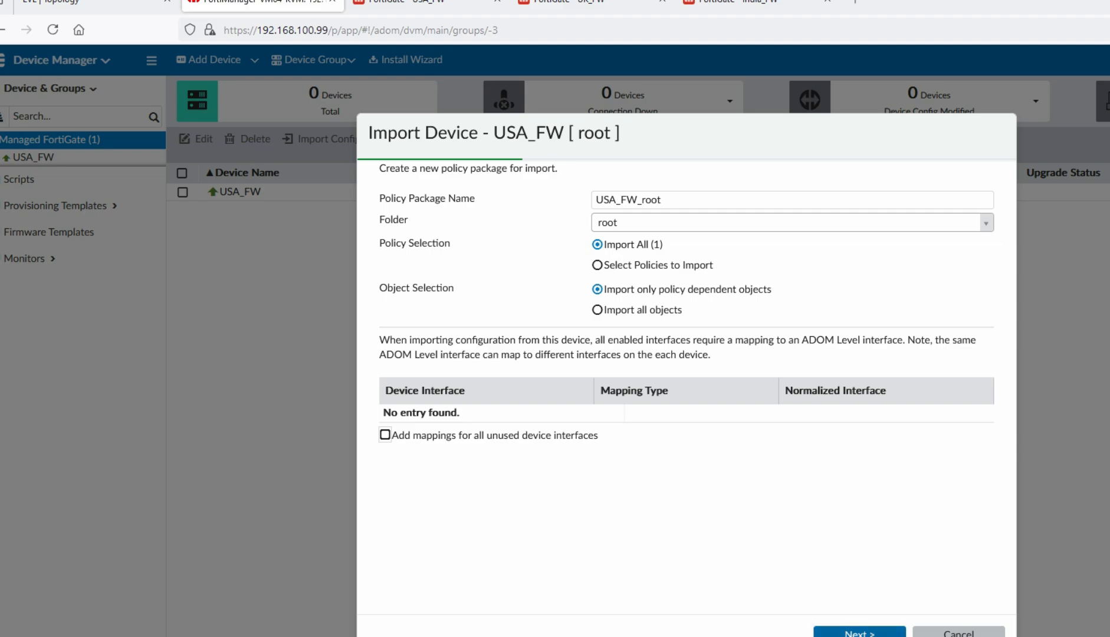
pyautogui.click(859, 632)
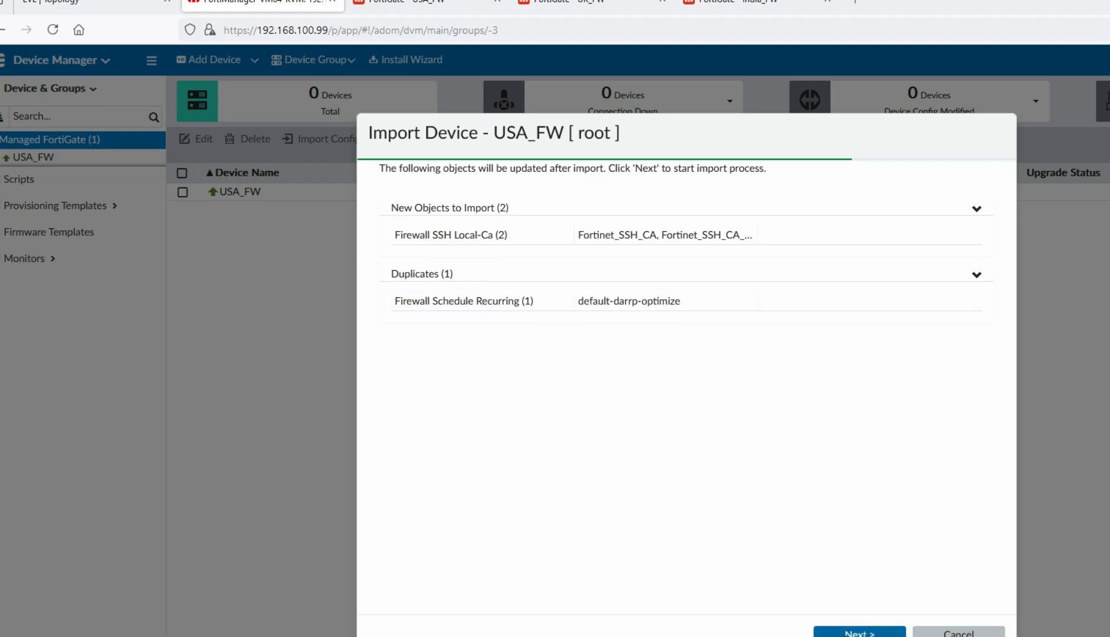
pyautogui.click(848, 632)
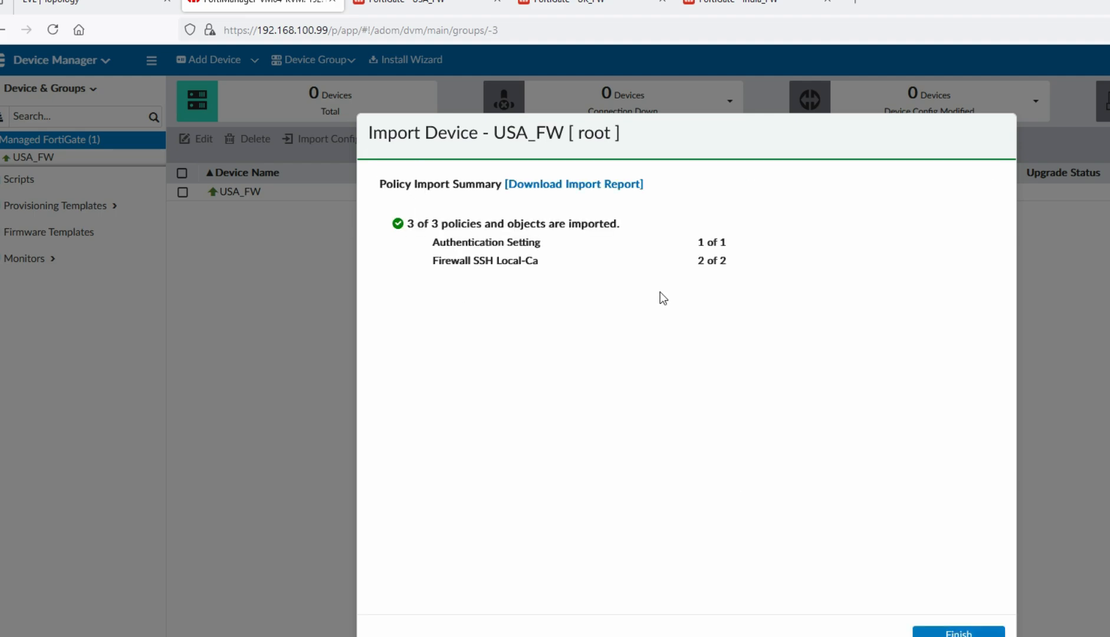
pyautogui.click(959, 631)
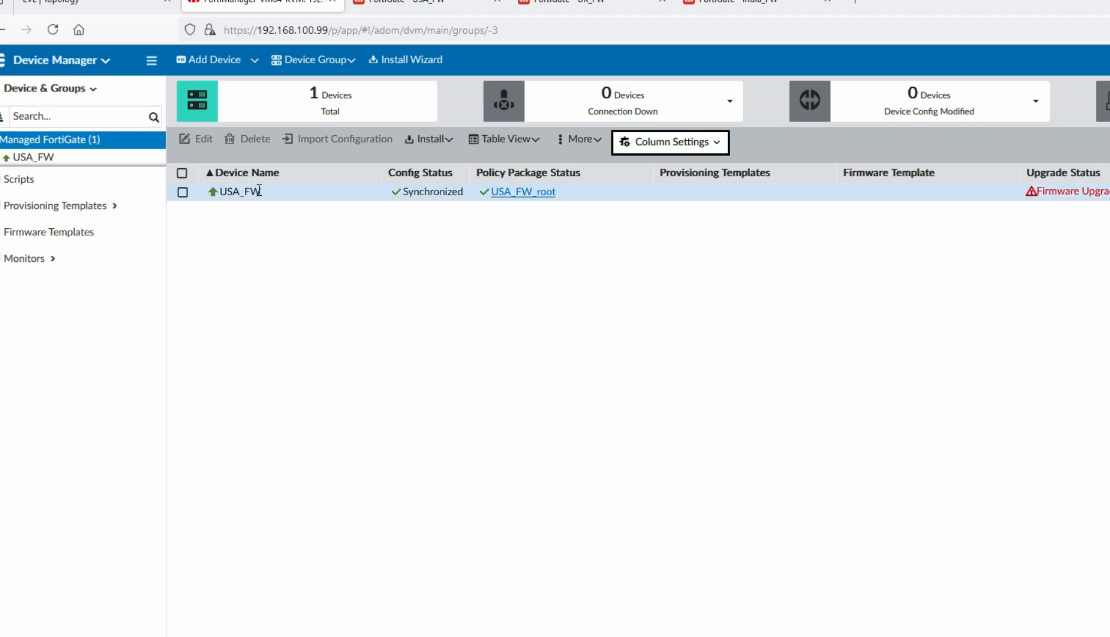
# View the imported USA_FW_root package in Policy & Objects and return to Device Manager
pyautogui.click(530, 190)
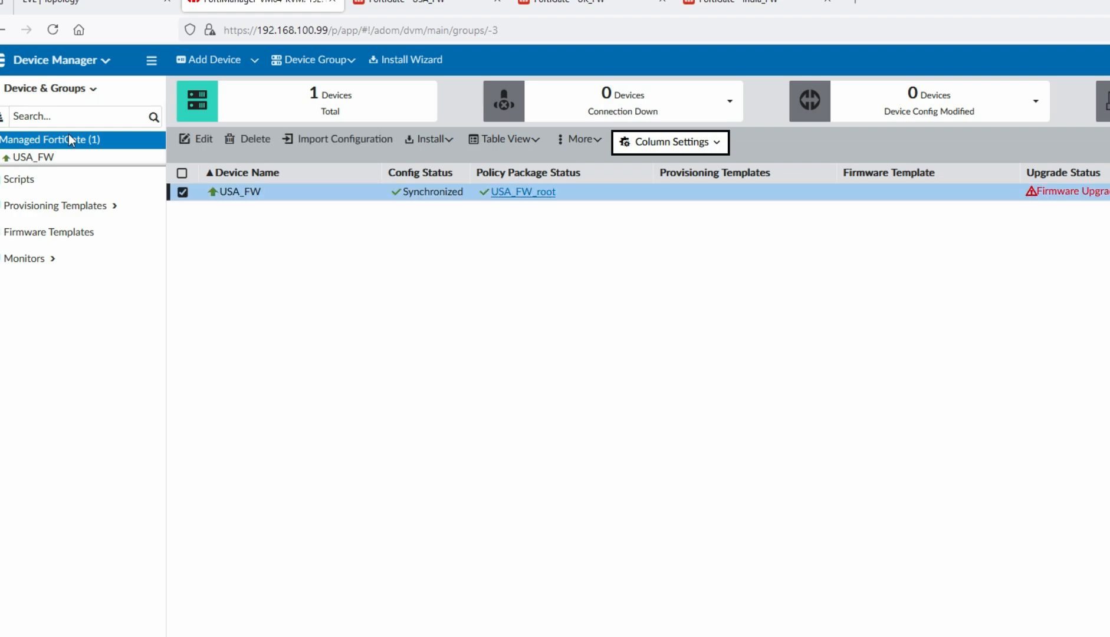
pyautogui.click(42, 61)
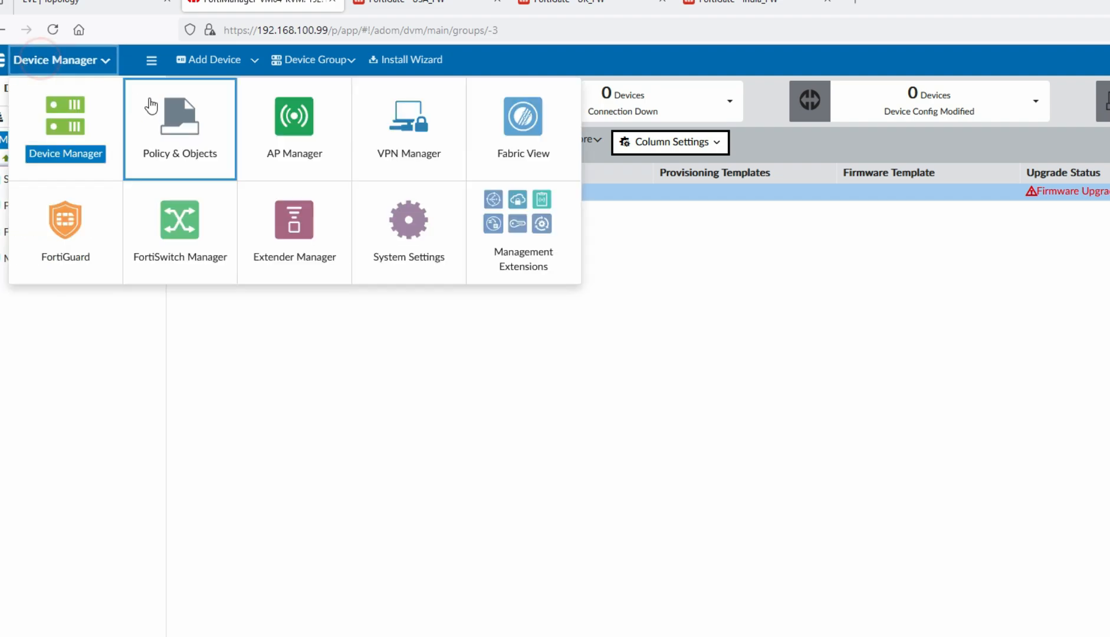
pyautogui.click(151, 105)
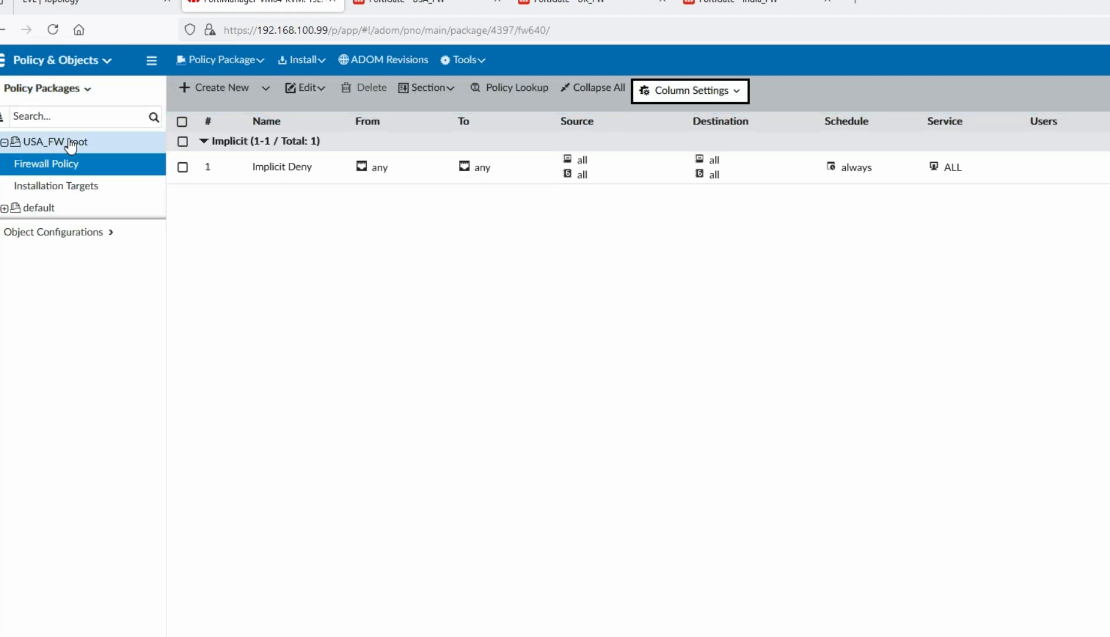
pyautogui.click(70, 144)
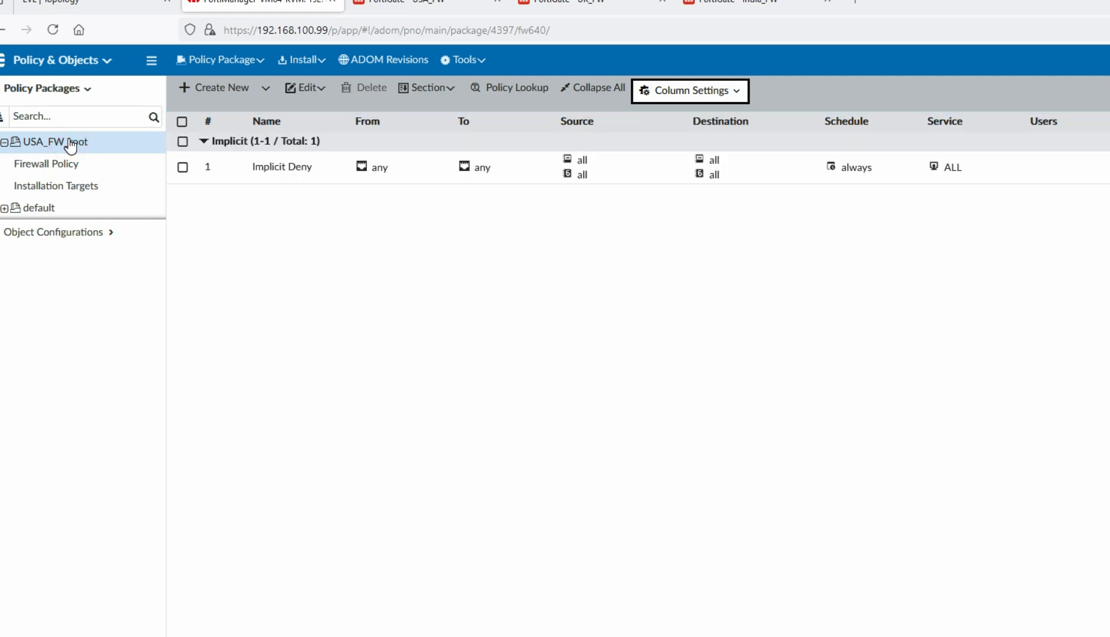
pyautogui.click(82, 60)
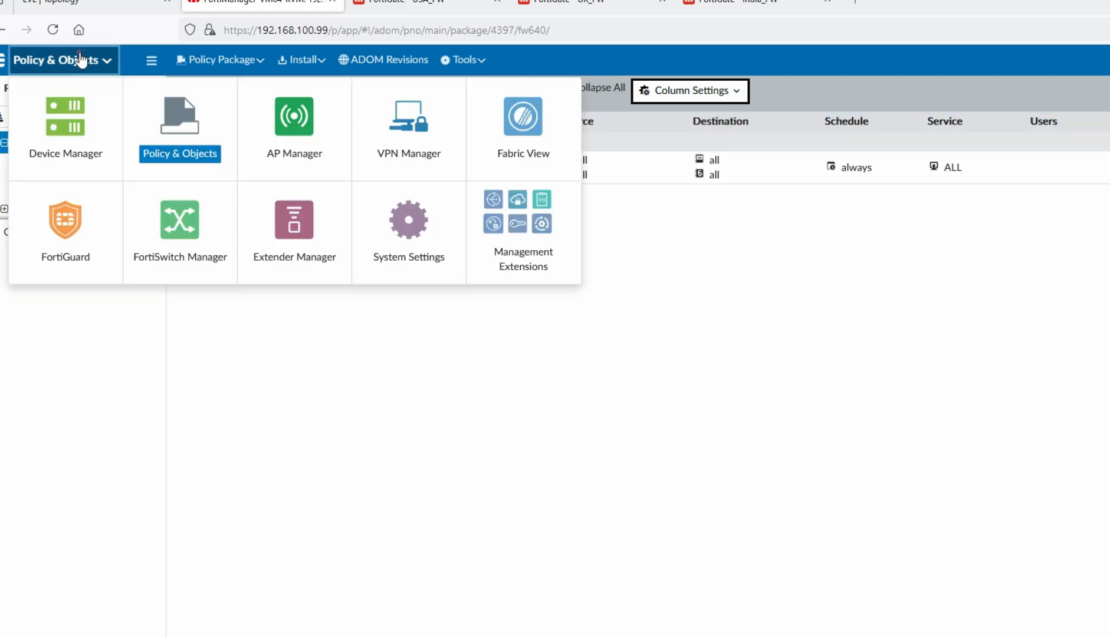
pyautogui.click(81, 118)
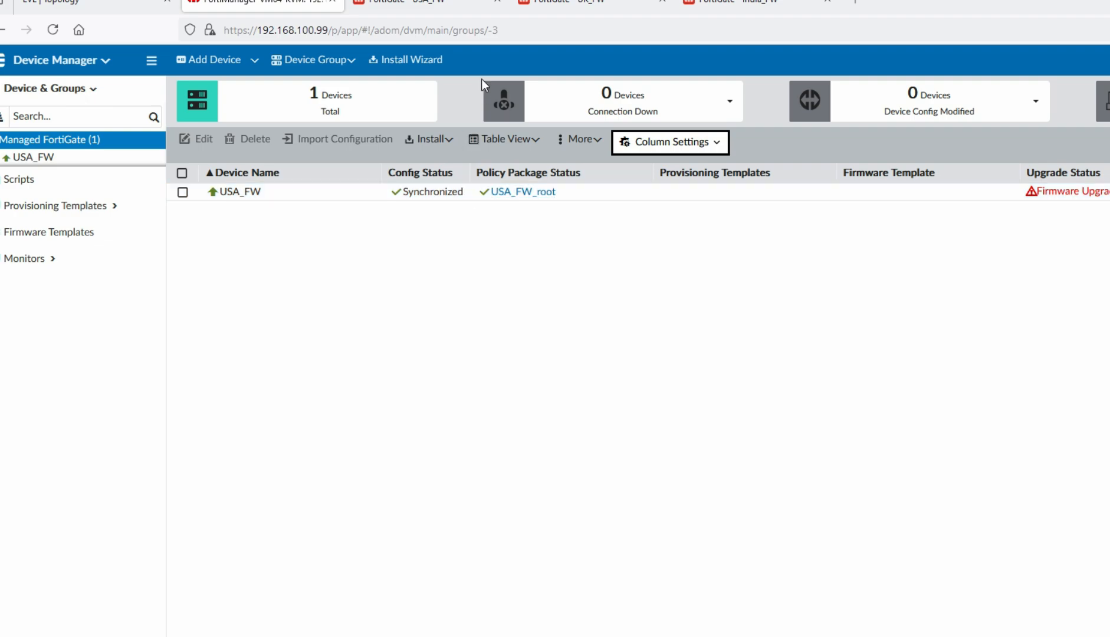
# Check the firewalls in the EVE topology, return to FortiManager and switch from the USA ADOM to the root ADOM
pyautogui.click(91, 5)
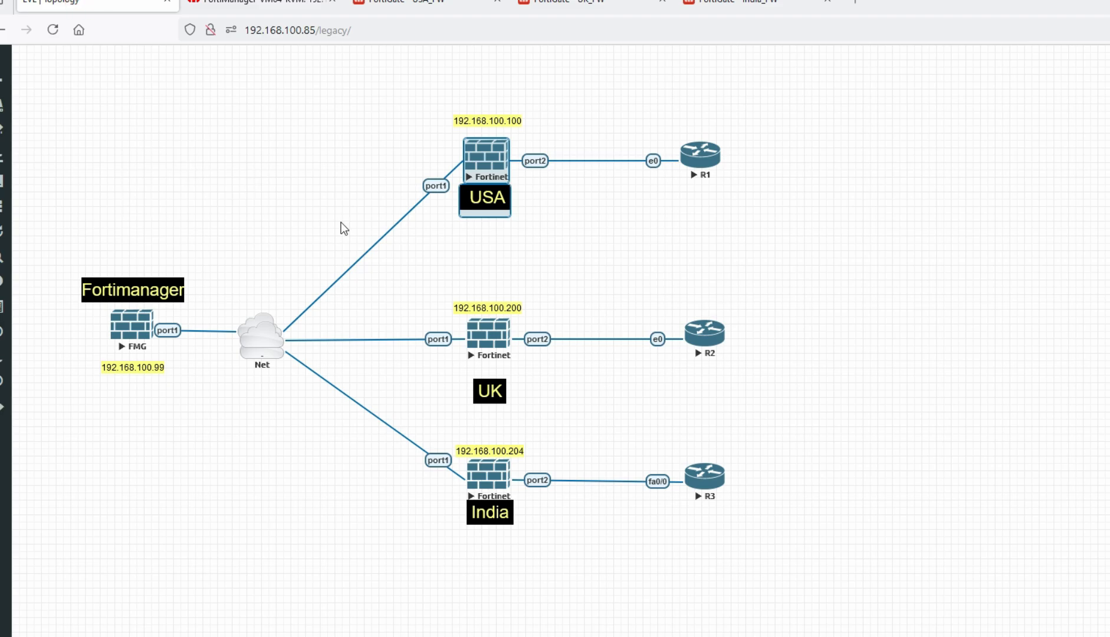
pyautogui.click(196, 16)
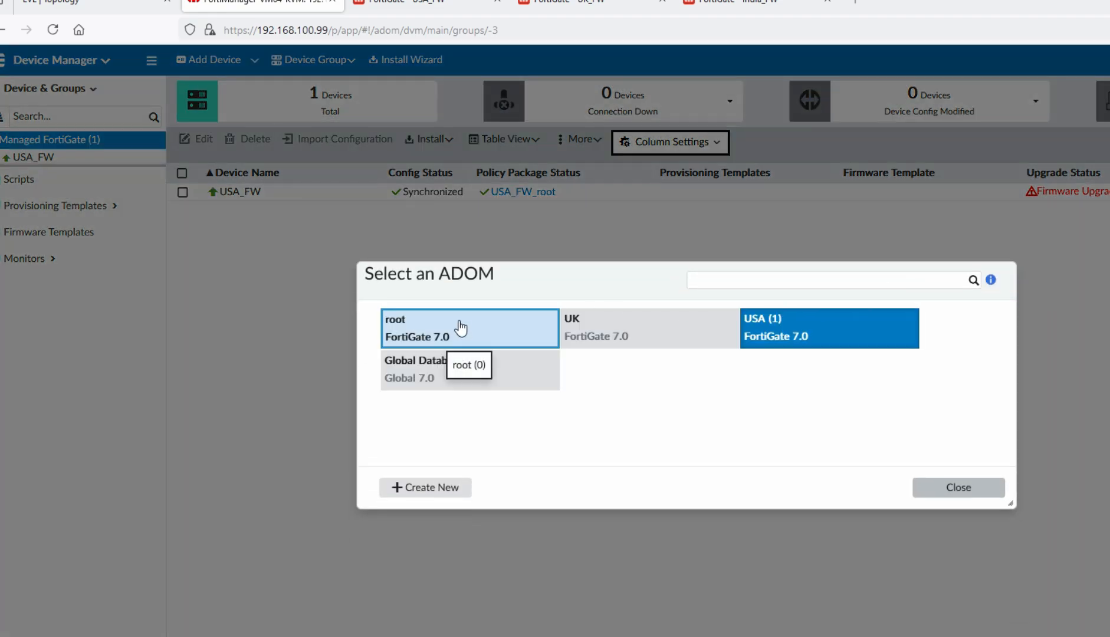
pyautogui.click(458, 322)
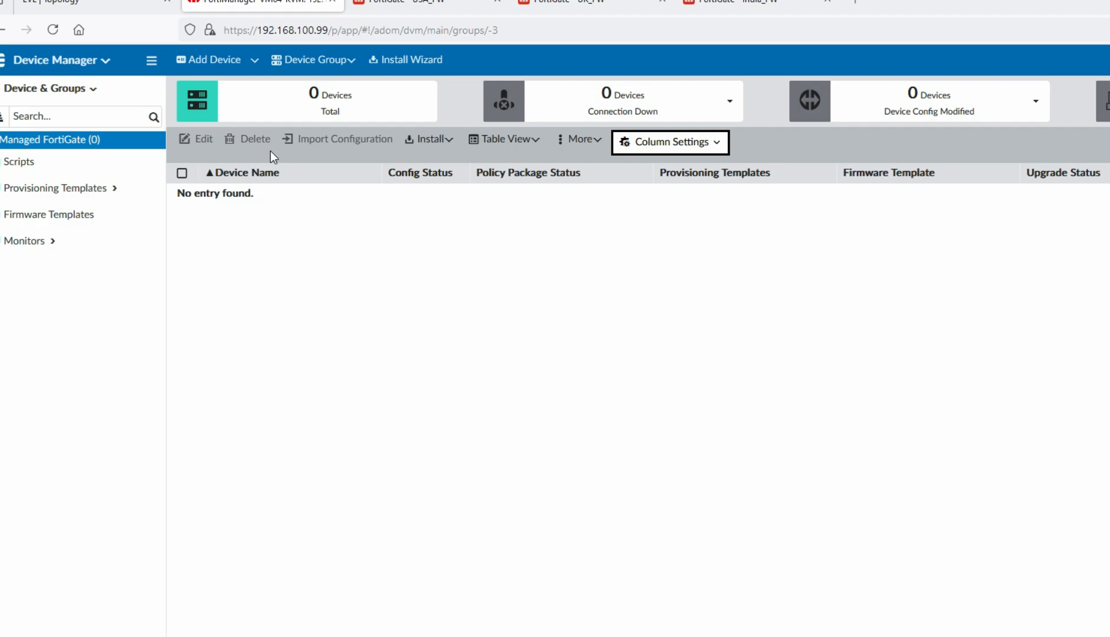
# Start adding an online device to the root ADOM with Discover Device and enter 192.168.1.205 as its IP address
pyautogui.click(199, 62)
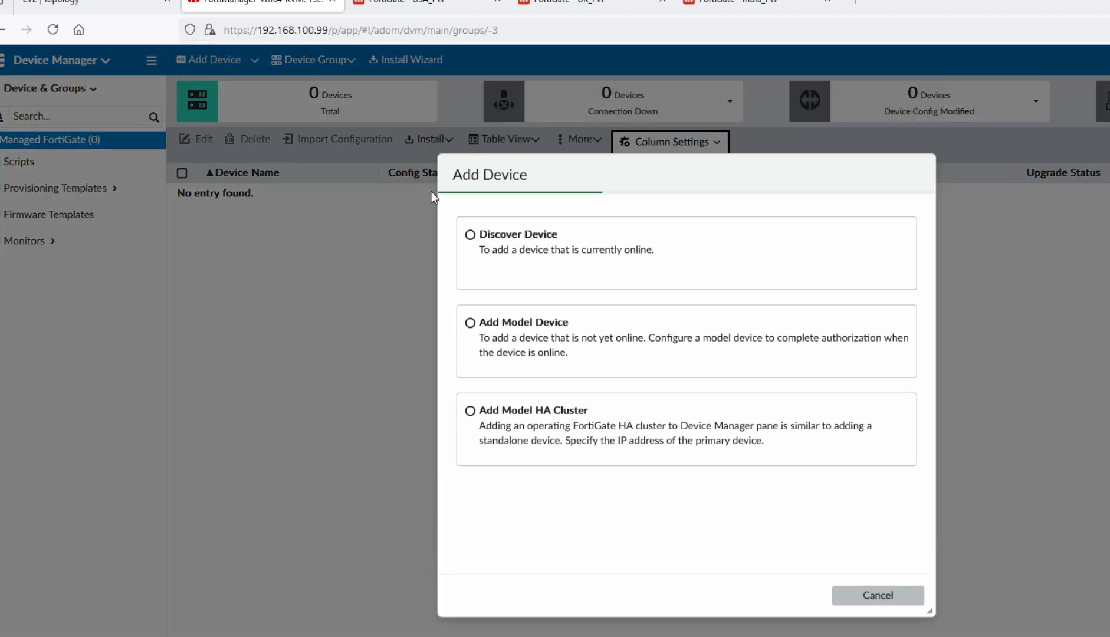
pyautogui.click(470, 235)
pyautogui.click(571, 306)
pyautogui.click(571, 306)
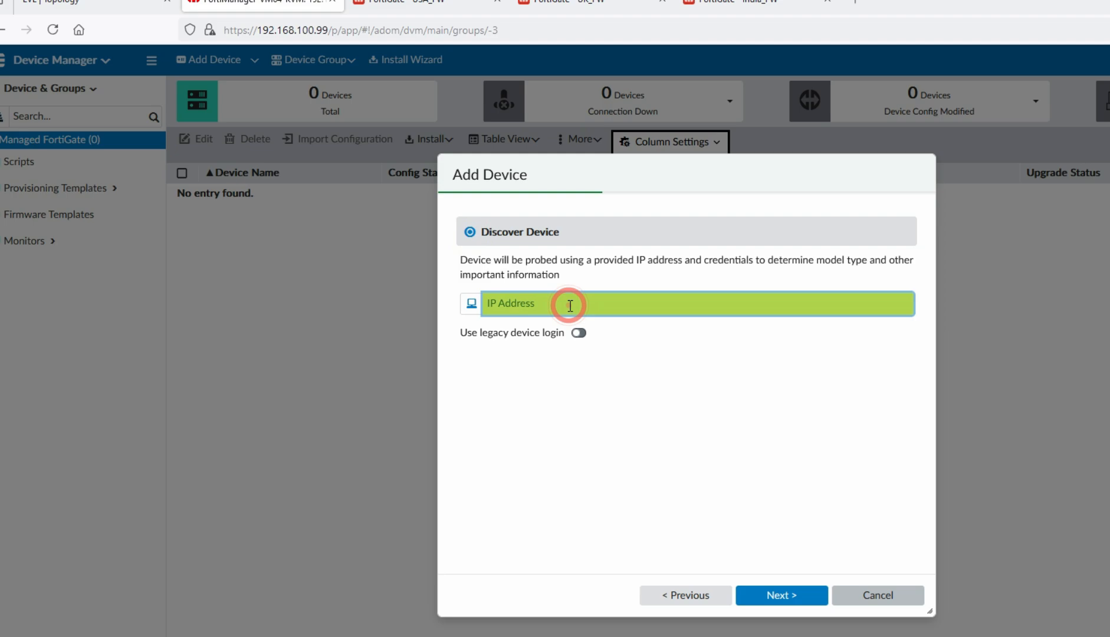
pyautogui.write('1921')
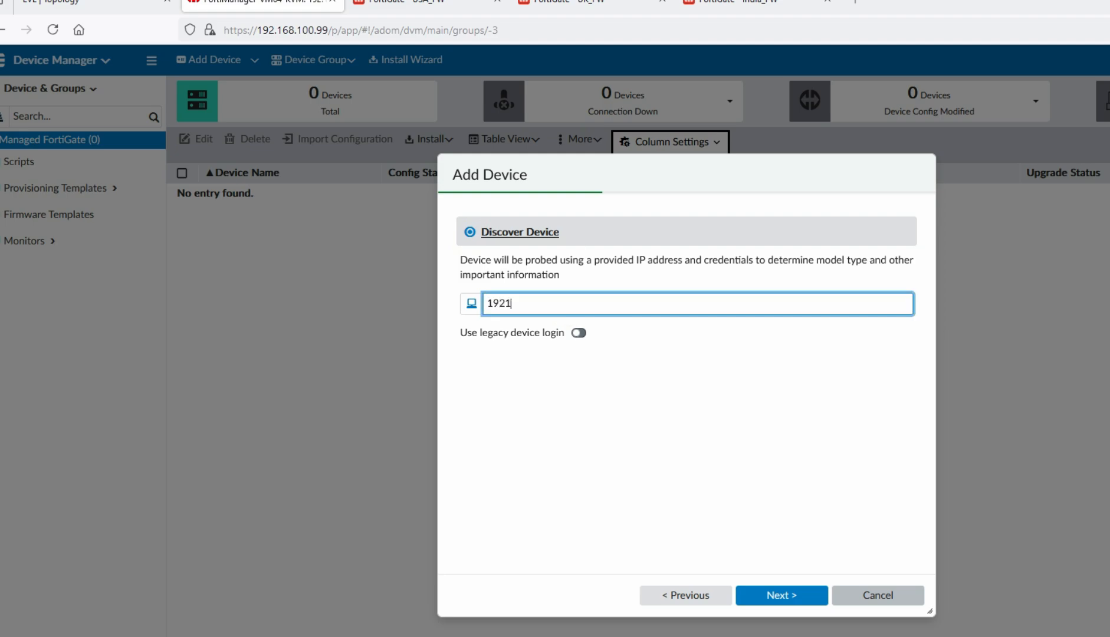
pyautogui.write('.')
pyautogui.press('BackSpace')
pyautogui.press('BackSpace')
pyautogui.write('.')
# Try to discover the device using legacy login with the saved admin user name and password, and return to the login details
pyautogui.click(579, 333)
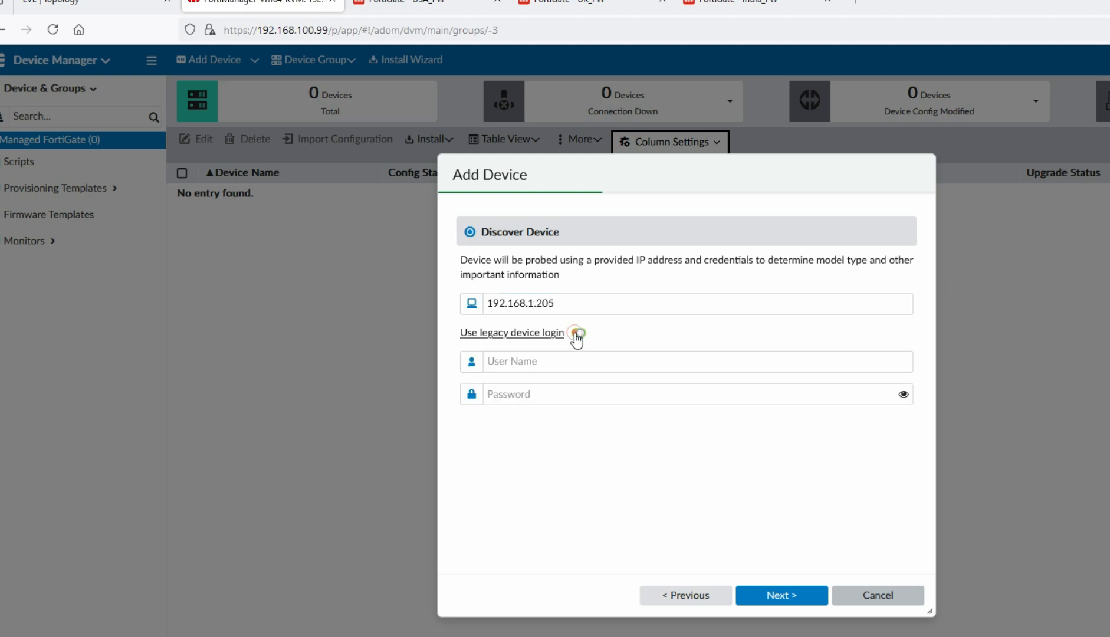
pyautogui.click(578, 367)
pyautogui.click(578, 389)
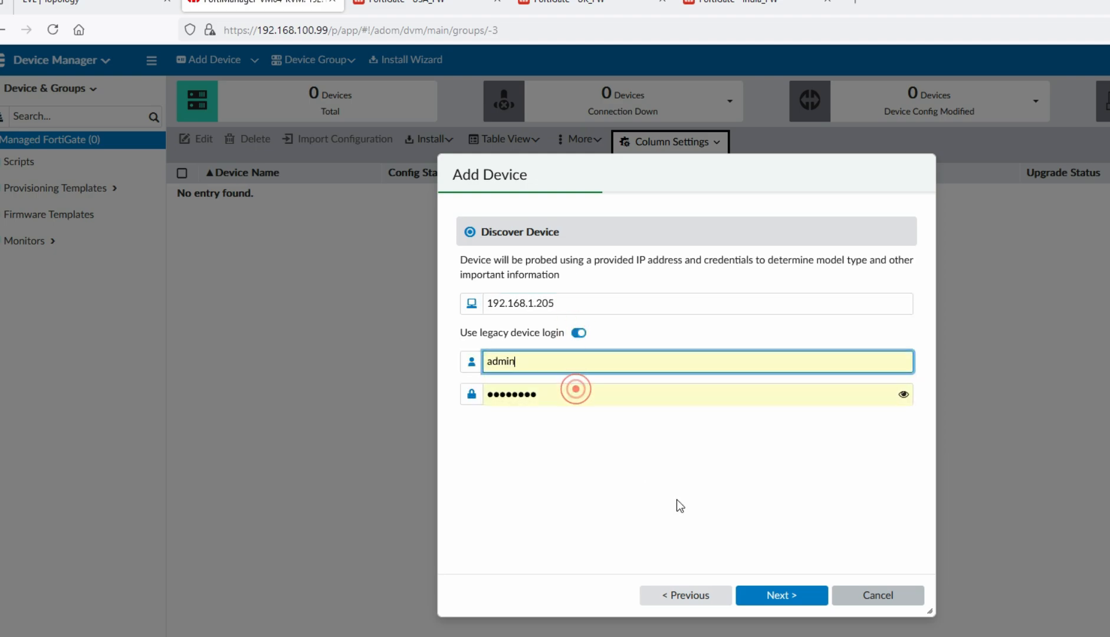
pyautogui.click(782, 595)
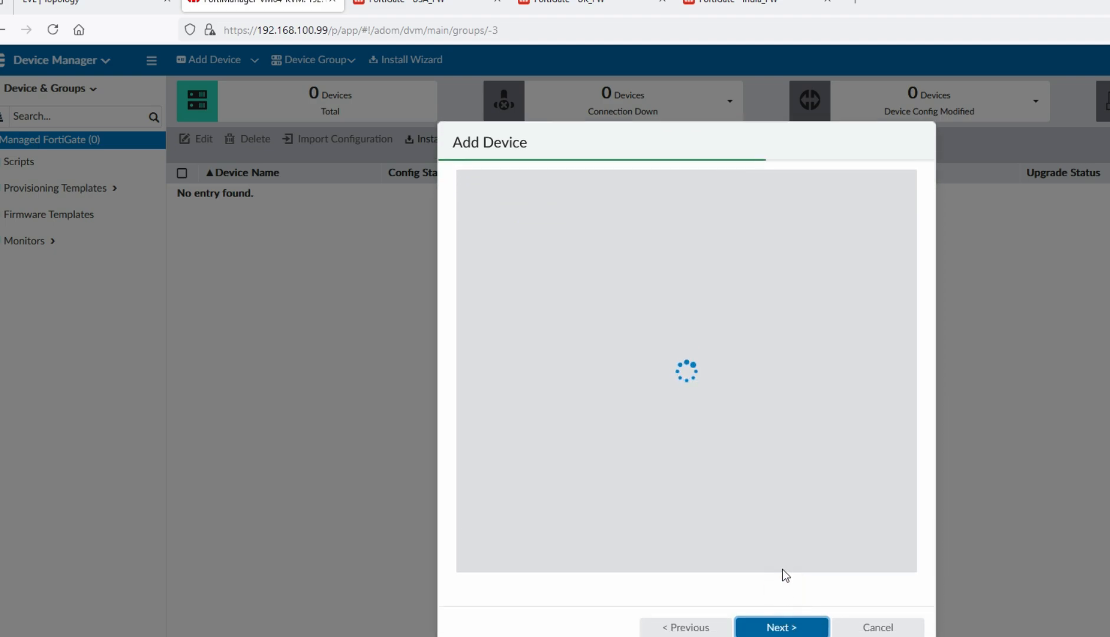
pyautogui.click(686, 627)
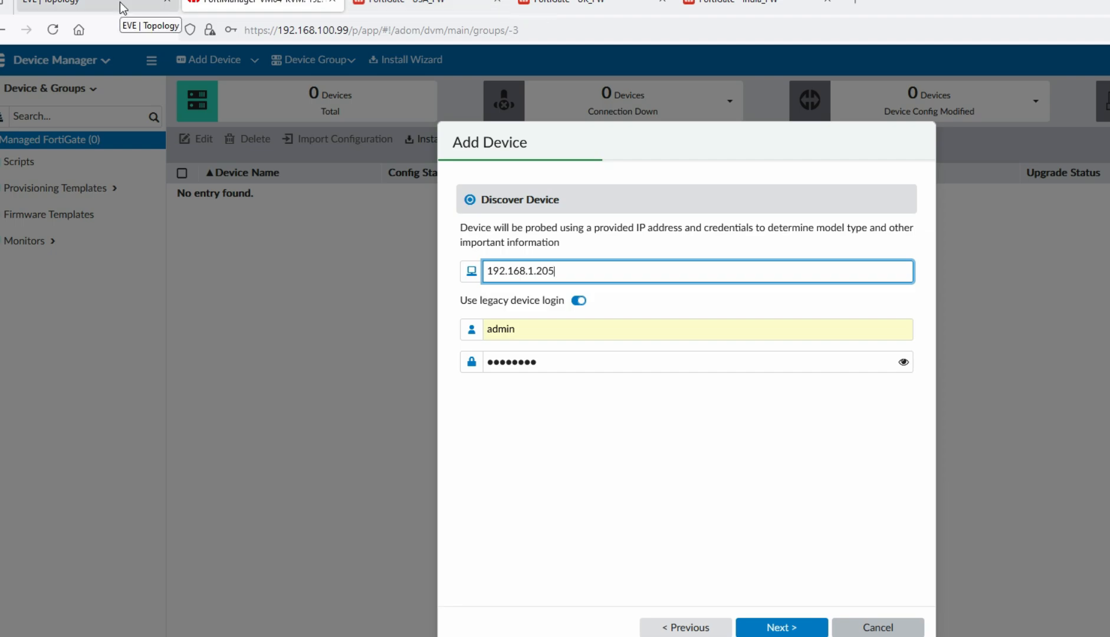
# Switch to the India_FW FortiGate and allow FMG-Access on its port1 interface, accepting the change
pyautogui.click(757, 5)
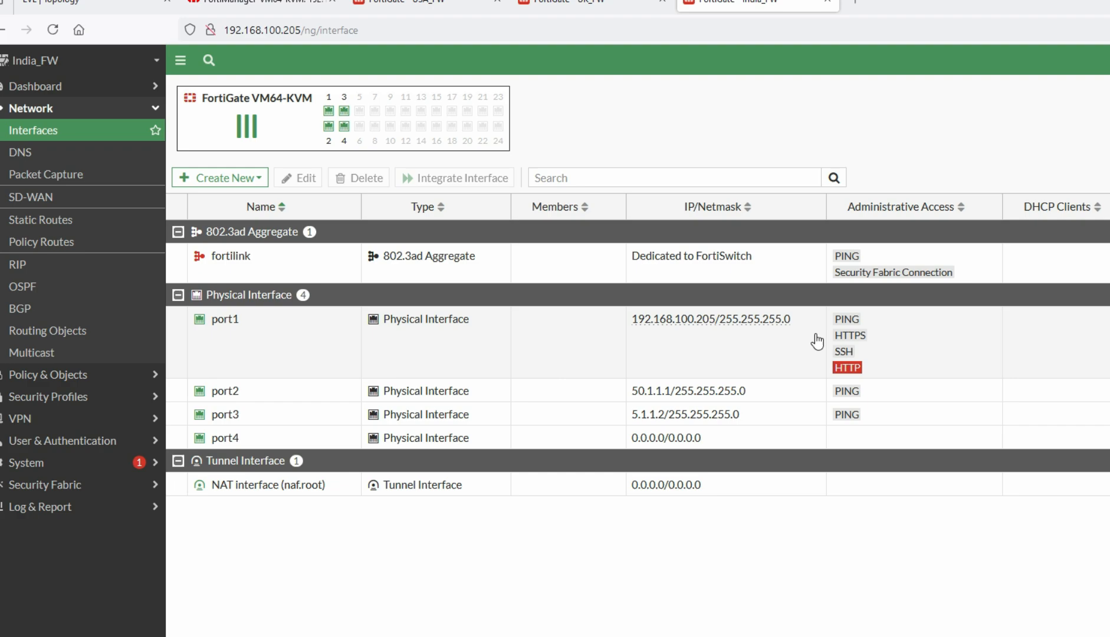
pyautogui.click(216, 321)
pyautogui.doubleClick(215, 320)
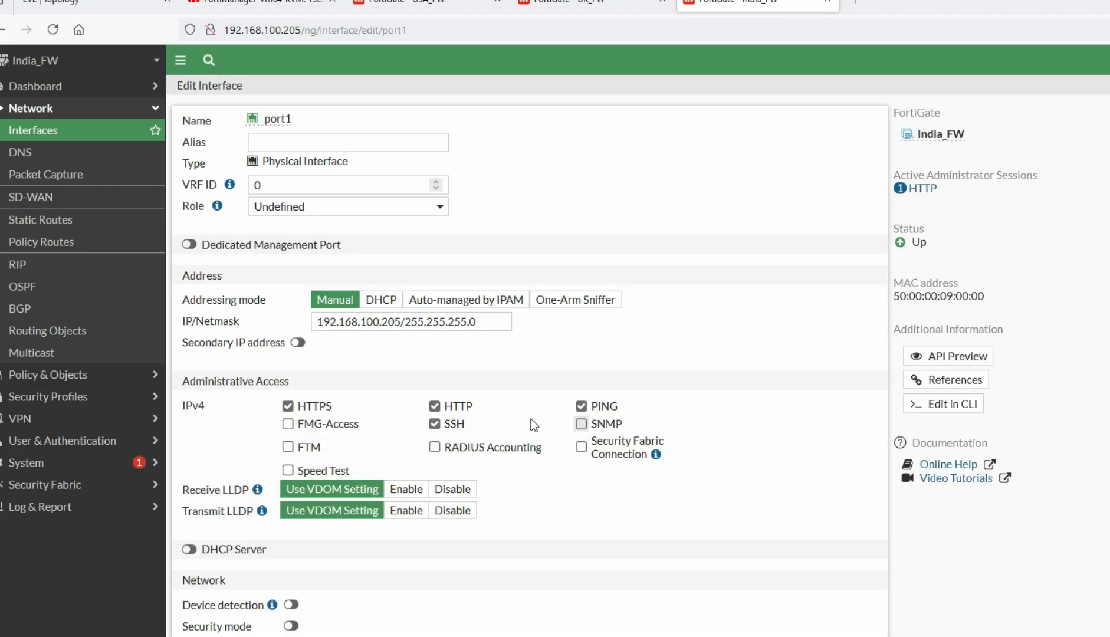
pyautogui.click(288, 423)
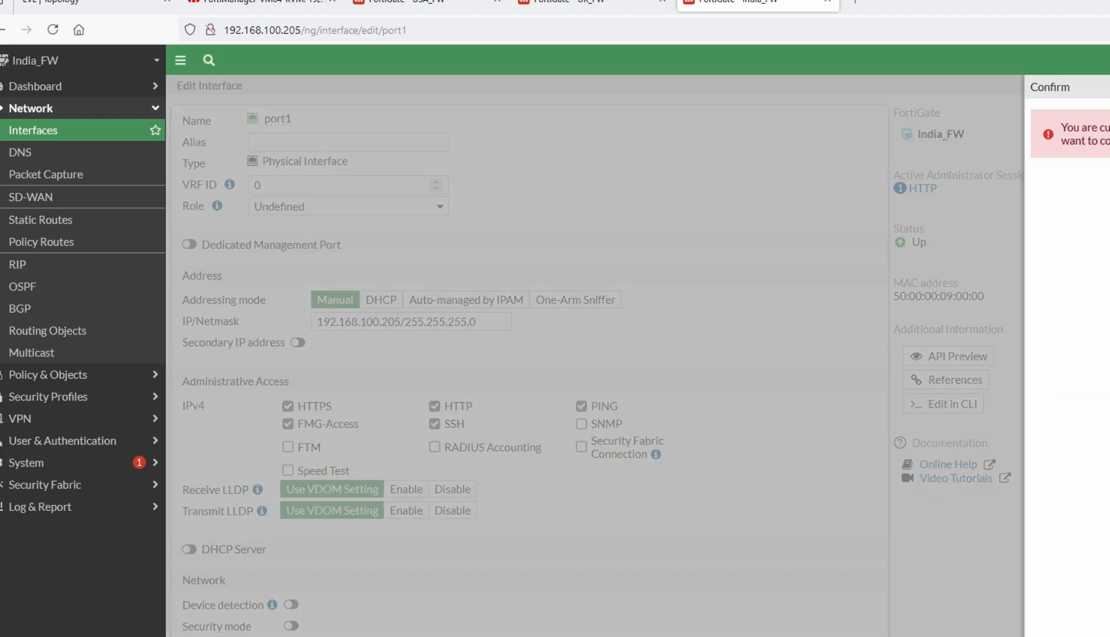
pyautogui.press('Return')
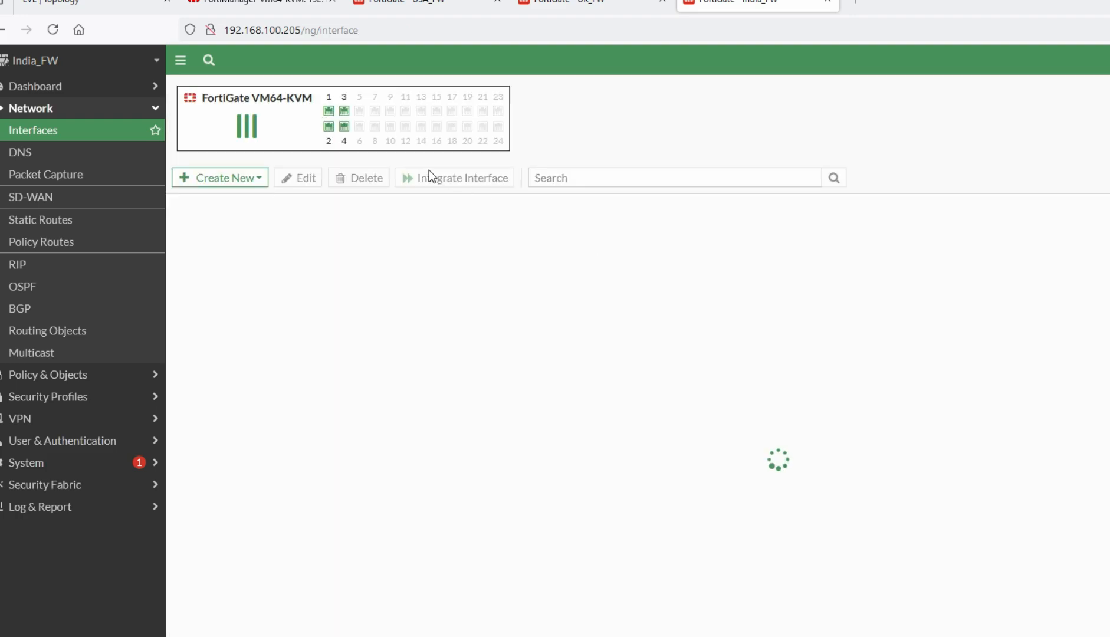
# Return to FortiManager, correct the device IP address to 192.168.100.205, then discover the firewall and add it as India_FW
pyautogui.click(242, 8)
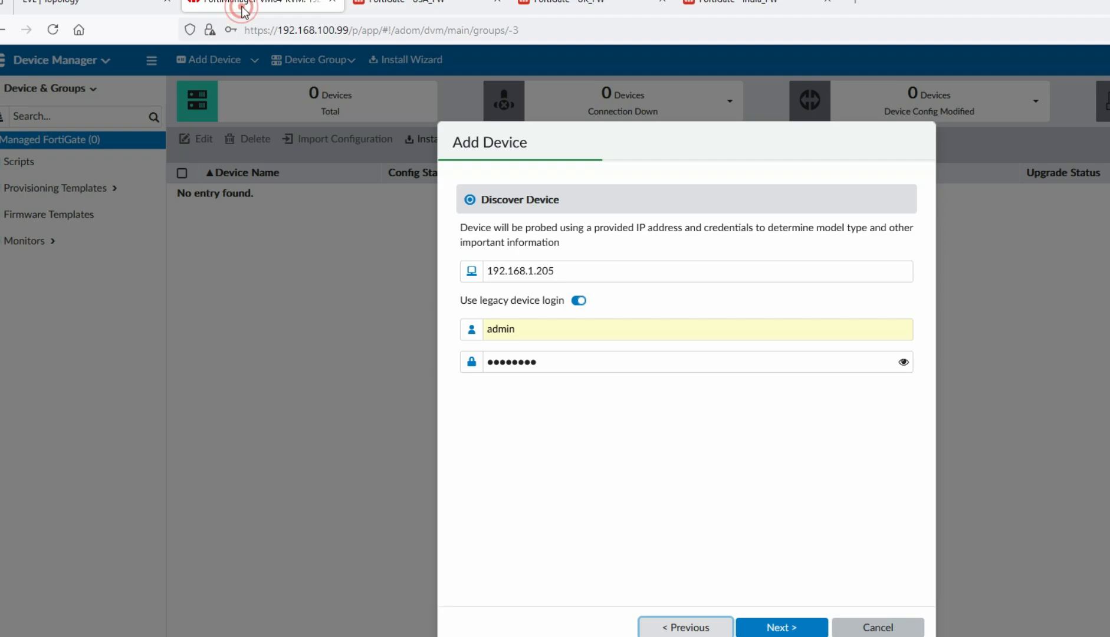
pyautogui.click(533, 271)
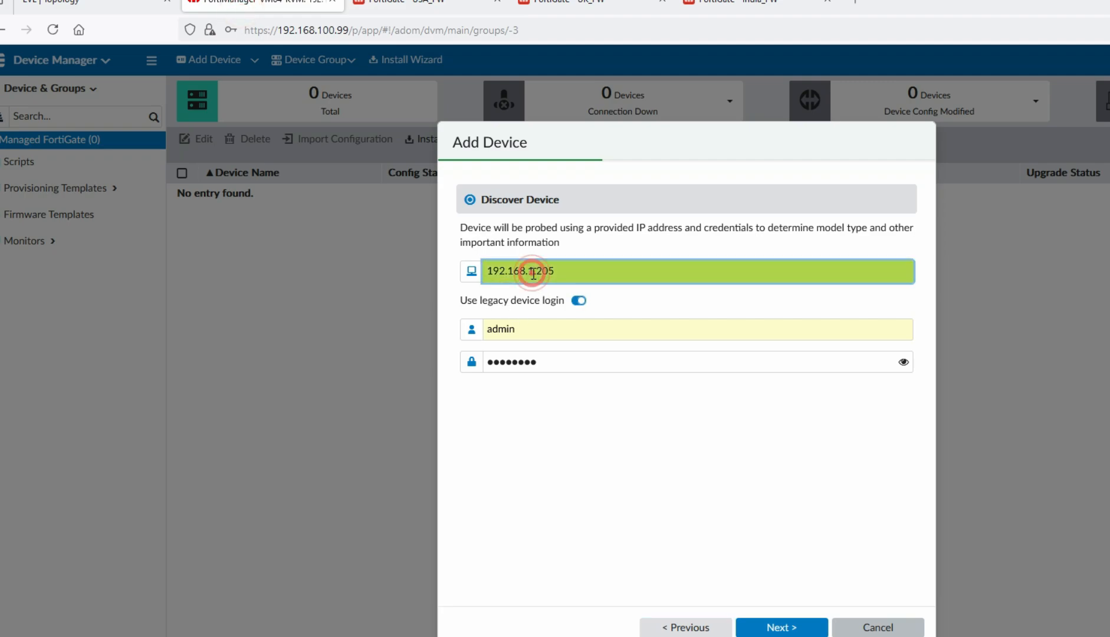
pyautogui.write('00')
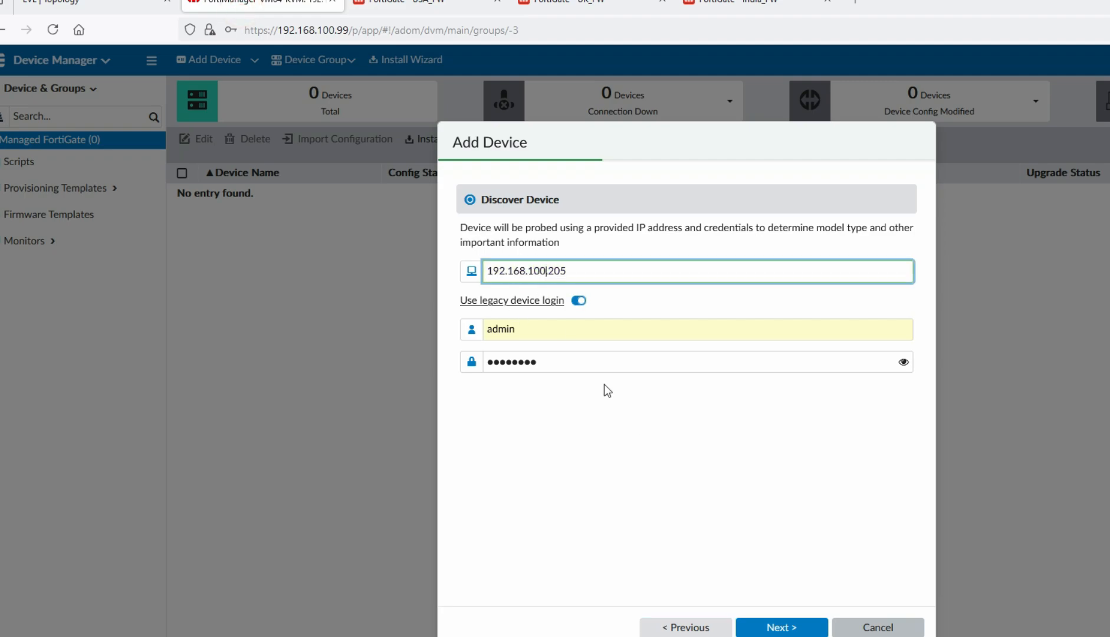
pyautogui.click(774, 628)
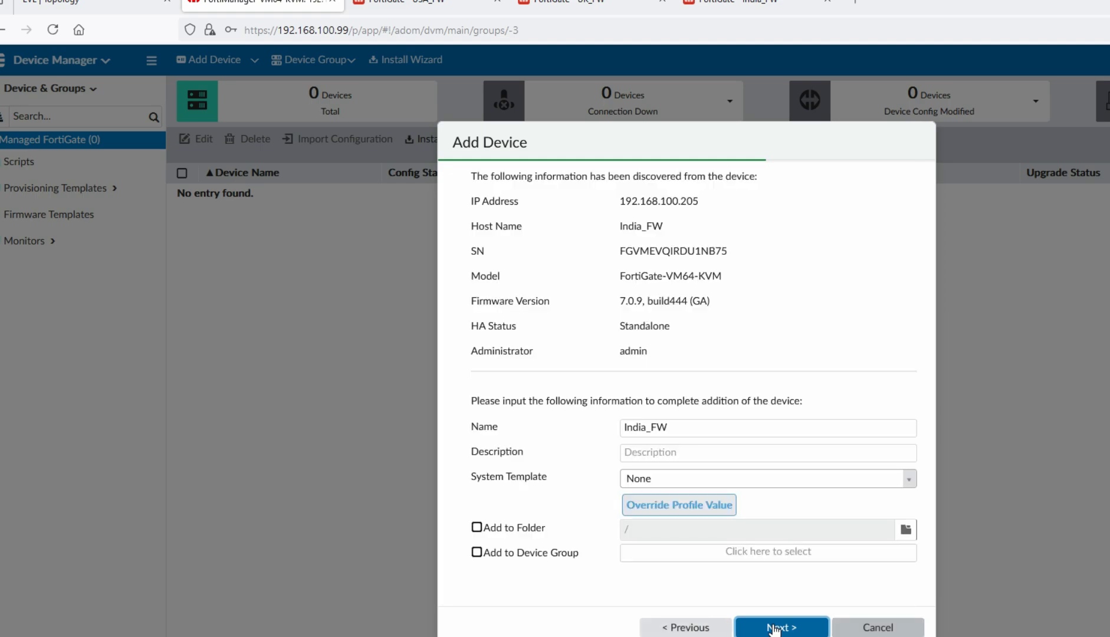
pyautogui.click(775, 628)
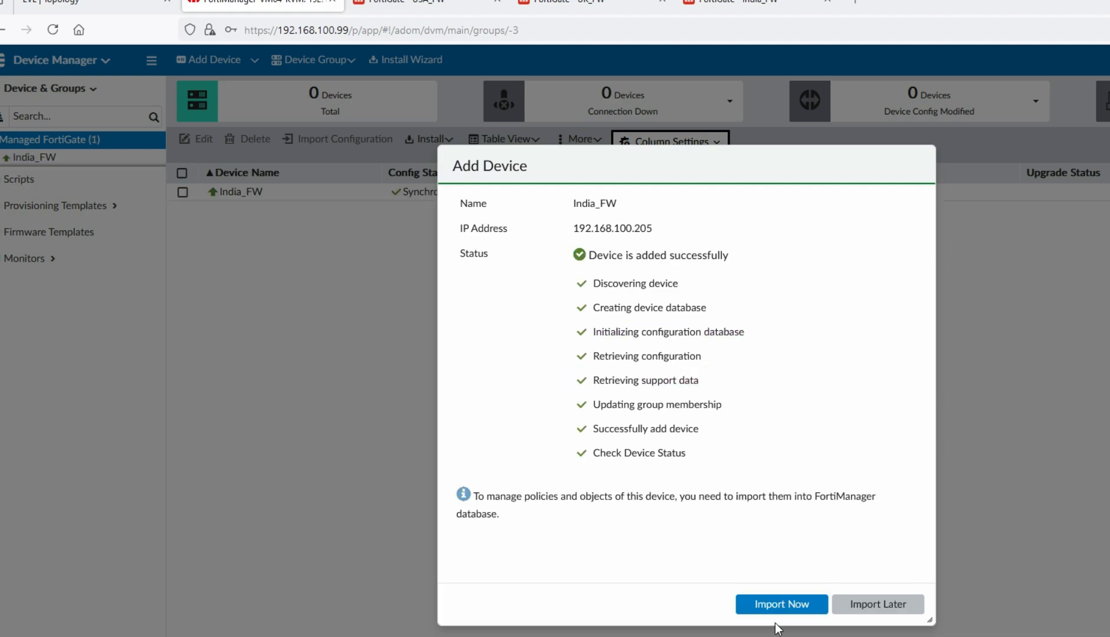
# Import India_FW's policy package as India_FW_root with all policies and only dependent objects, without mappings for unused device interfaces
pyautogui.click(778, 605)
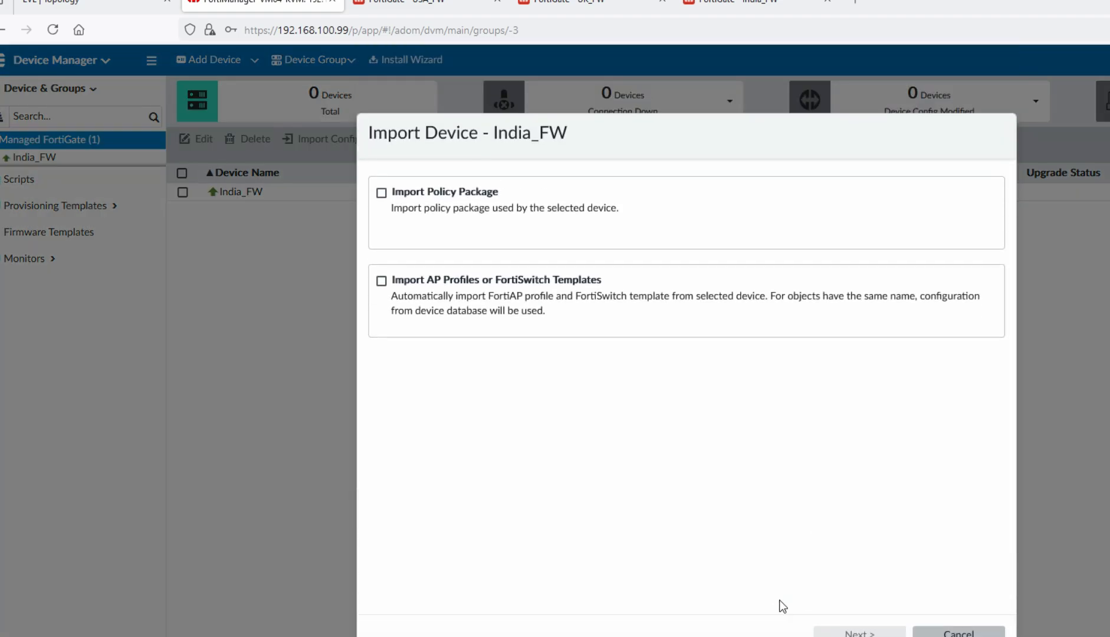
pyautogui.click(399, 193)
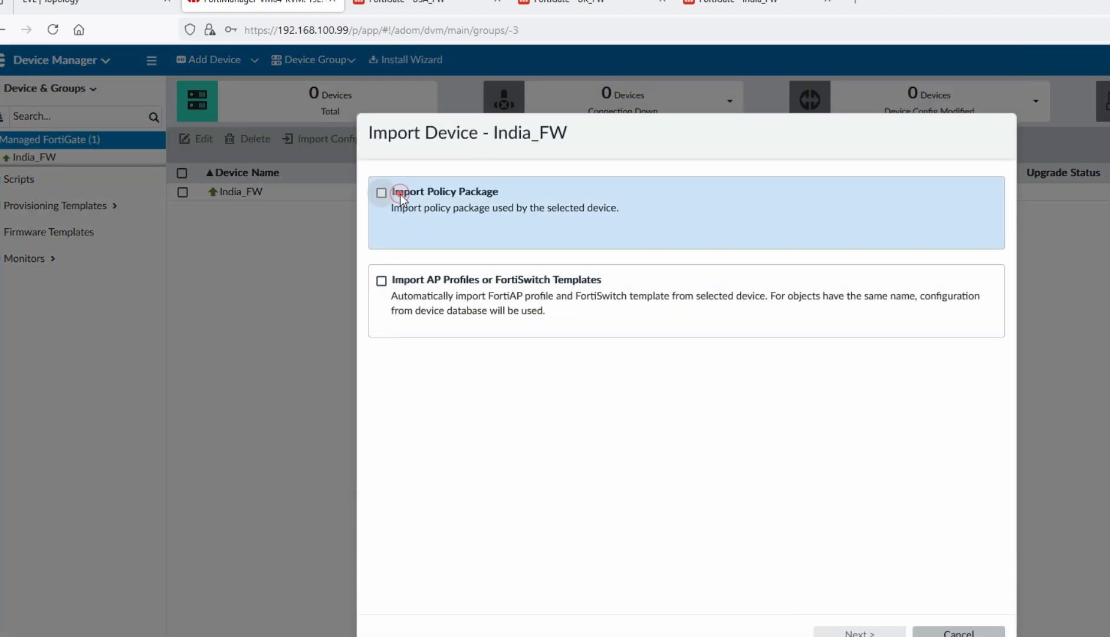
pyautogui.click(381, 194)
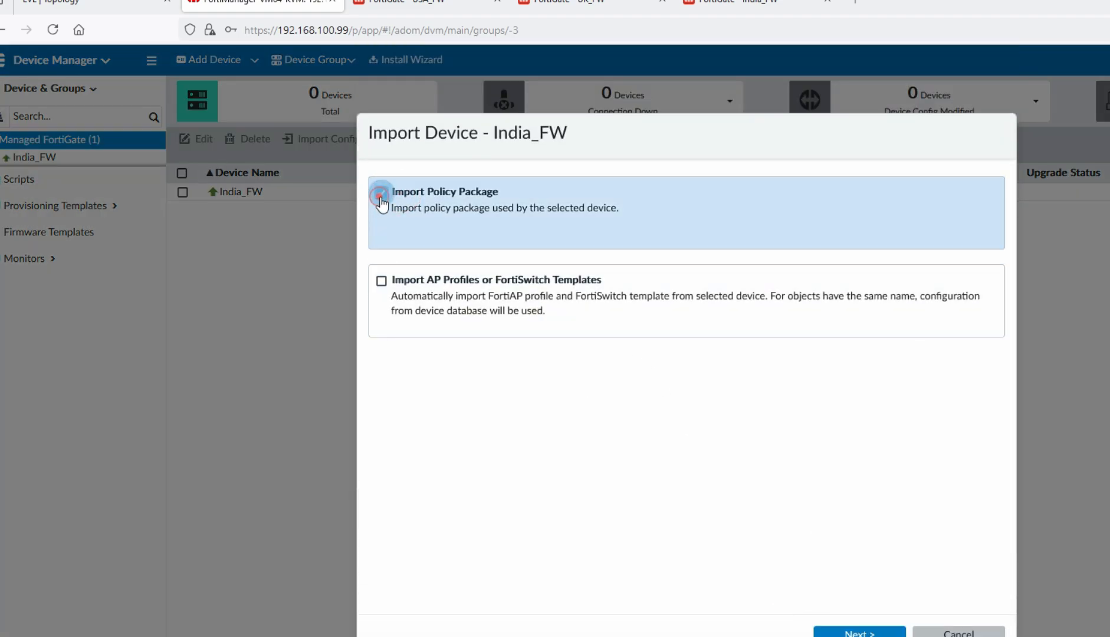
pyautogui.click(860, 631)
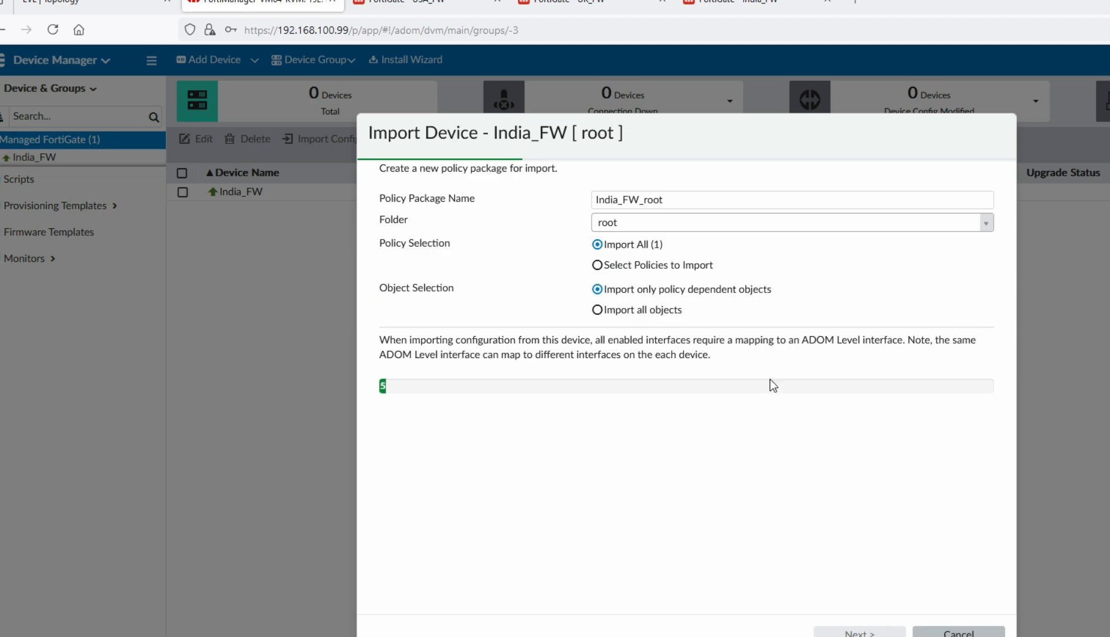
pyautogui.doubleClick(673, 199)
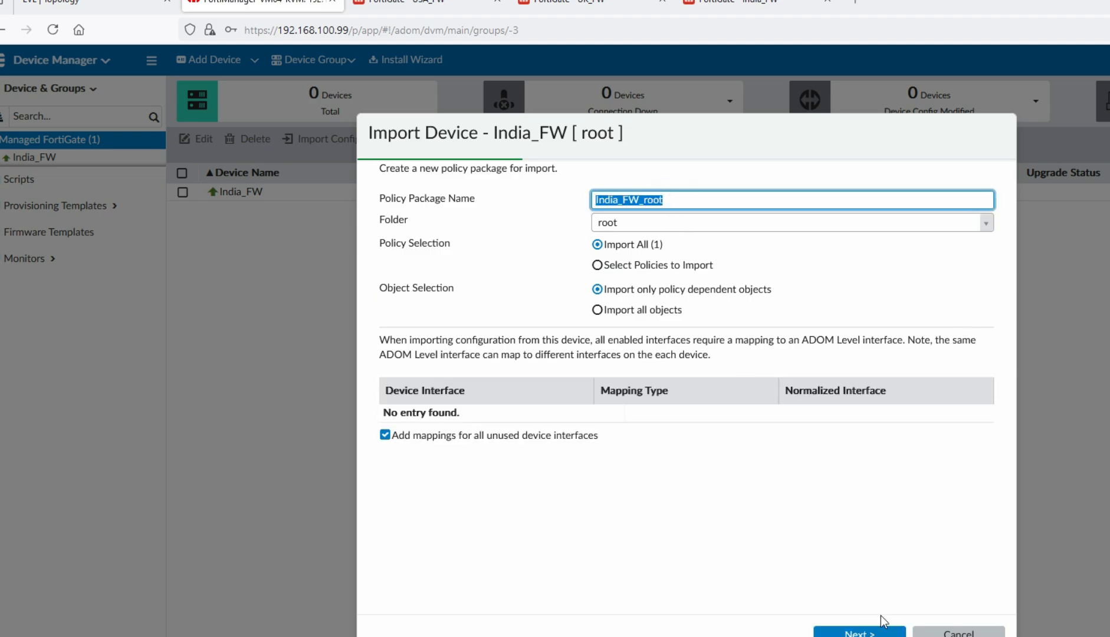
pyautogui.click(383, 437)
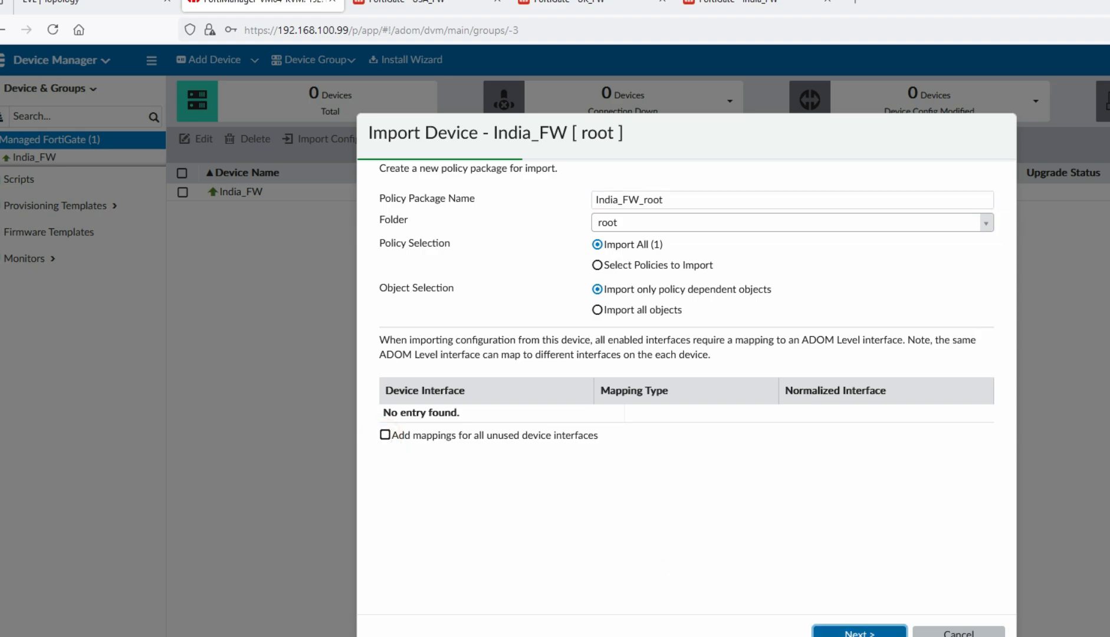
pyautogui.click(859, 632)
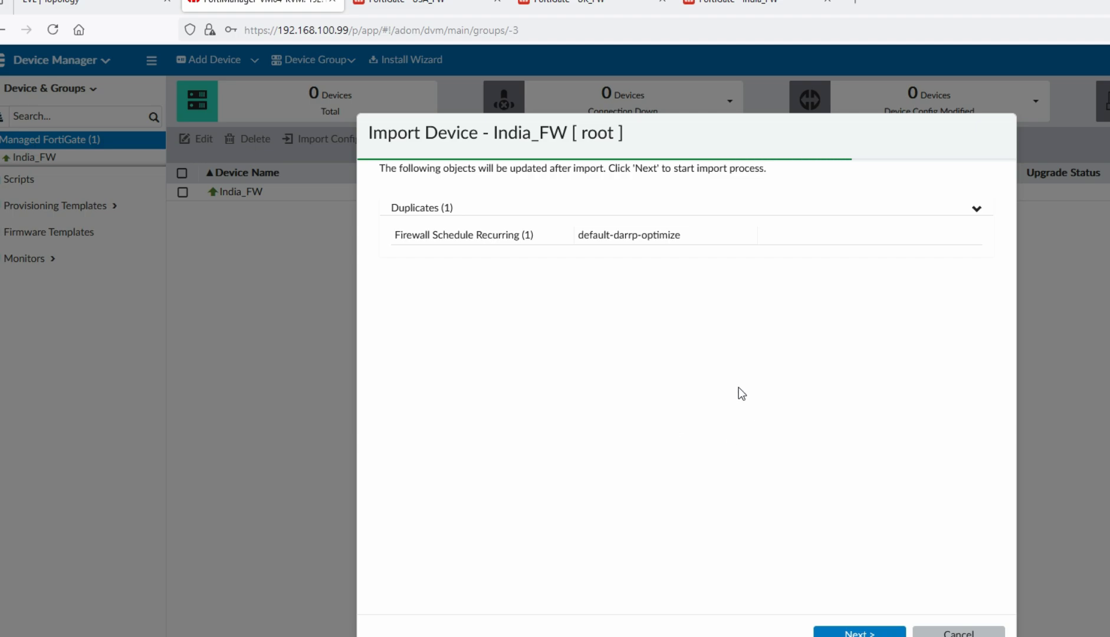
pyautogui.click(862, 633)
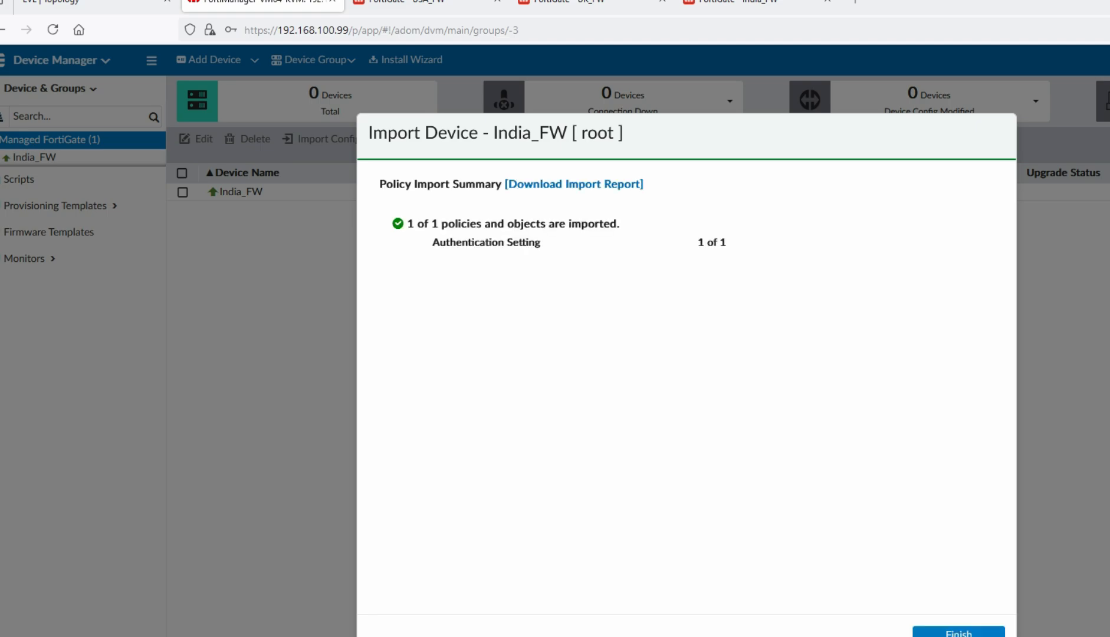
pyautogui.click(932, 631)
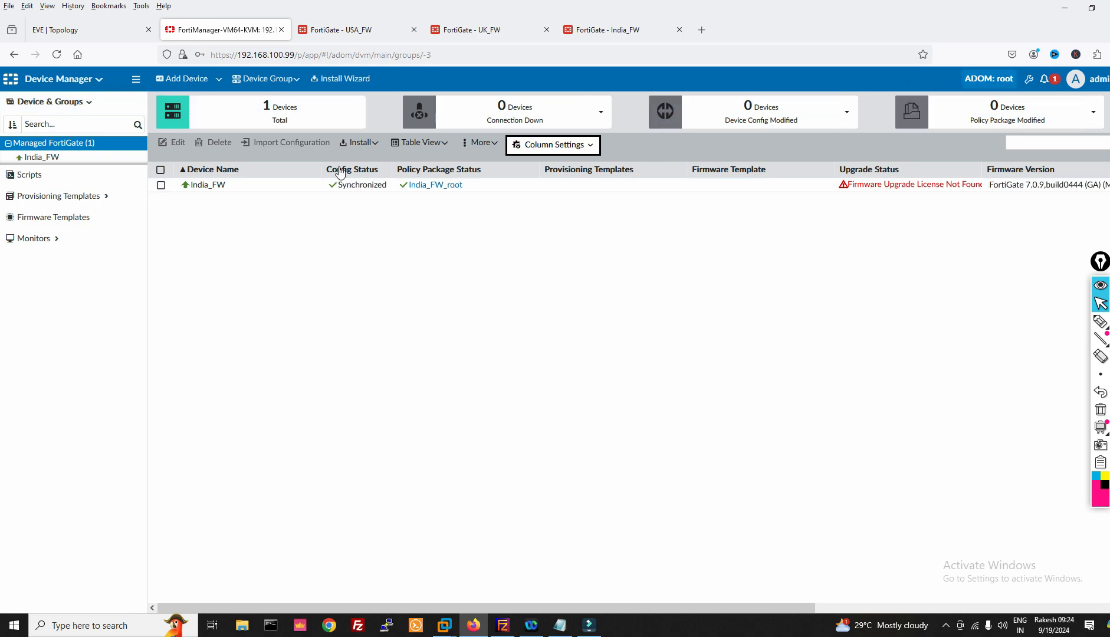
# View the dashboard summary of India_FW in Device Manager
pyautogui.click(68, 156)
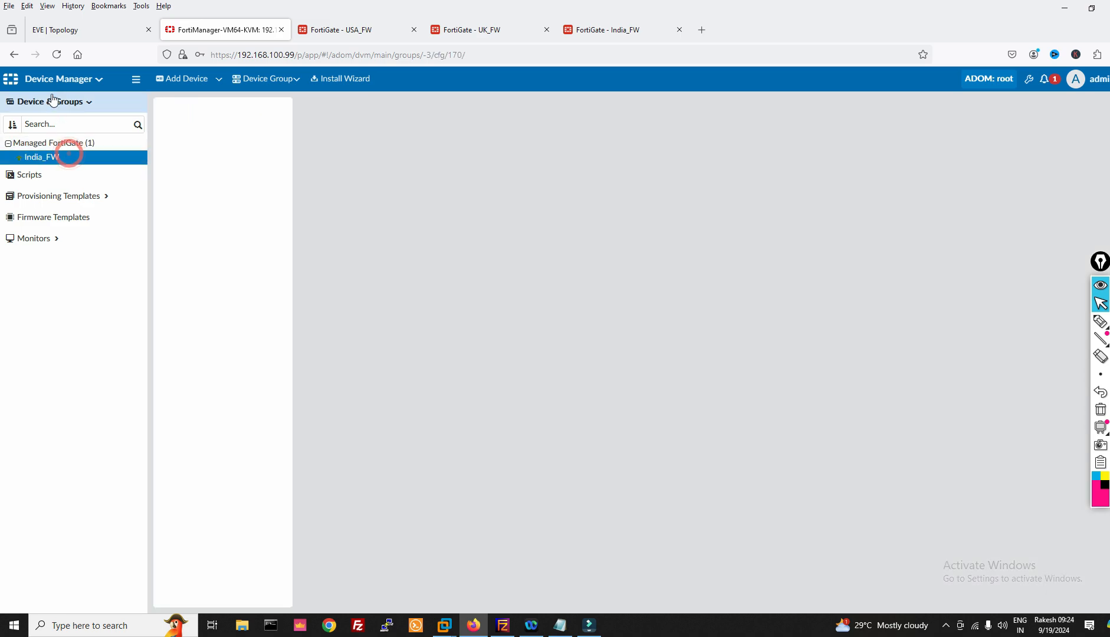
pyautogui.click(52, 83)
pyautogui.click(53, 119)
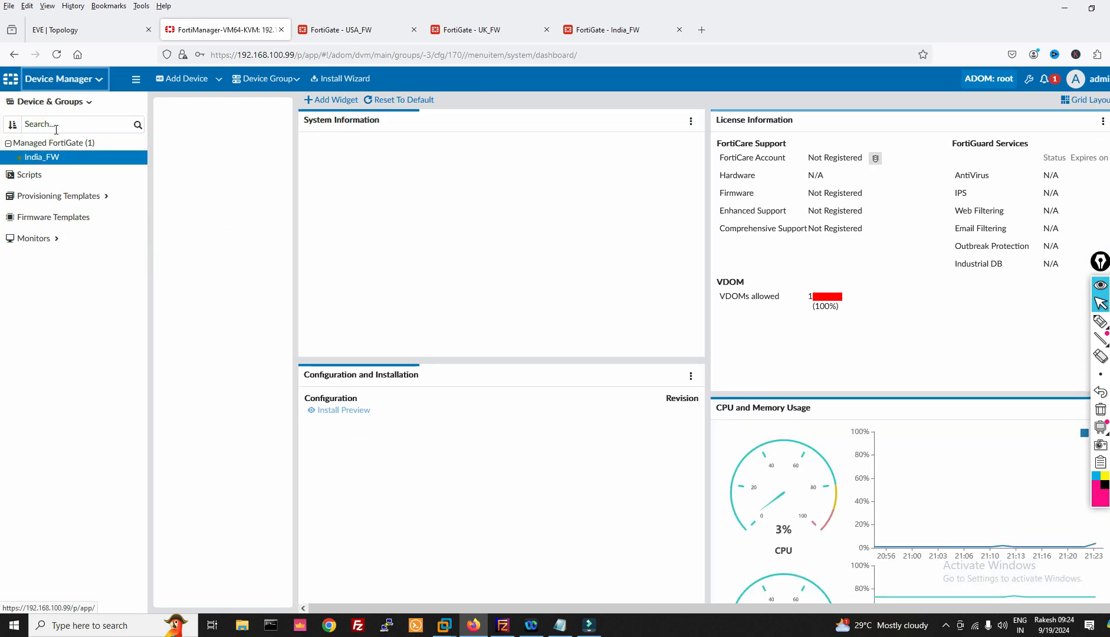
pyautogui.click(66, 159)
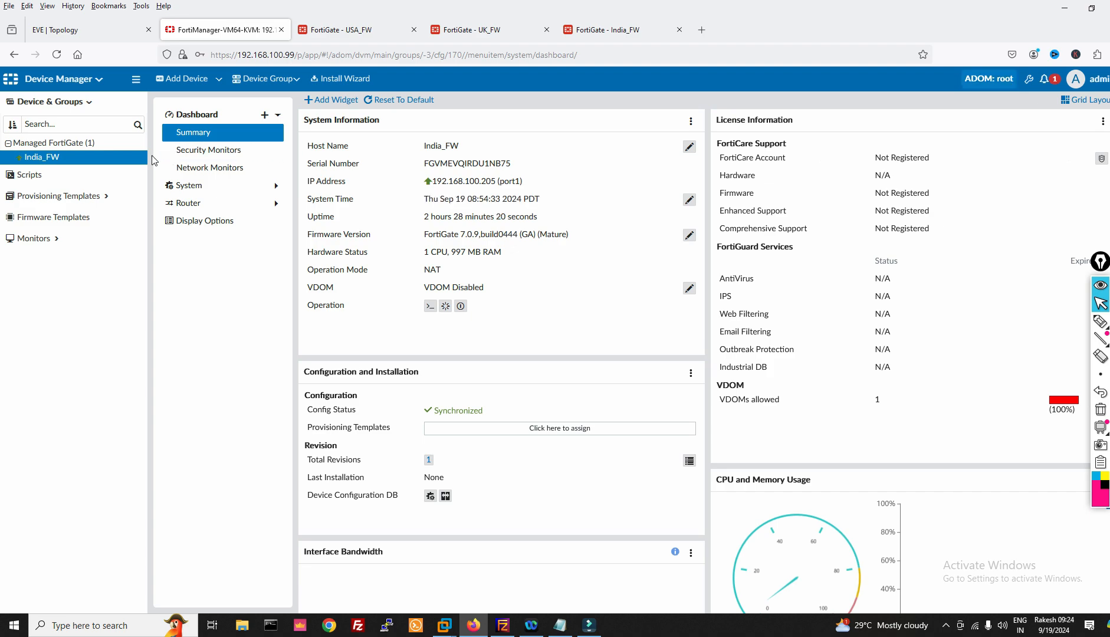
# Switch from the root ADOM to the USA ADOM and open the list of all ADOMs in System Settings
pyautogui.click(989, 78)
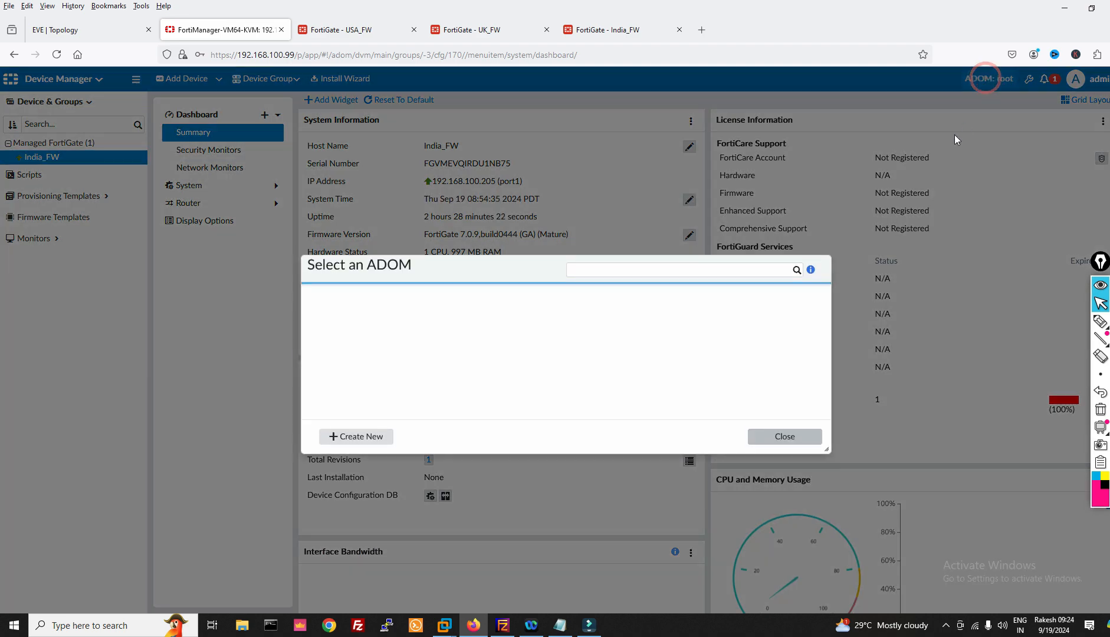
pyautogui.click(655, 295)
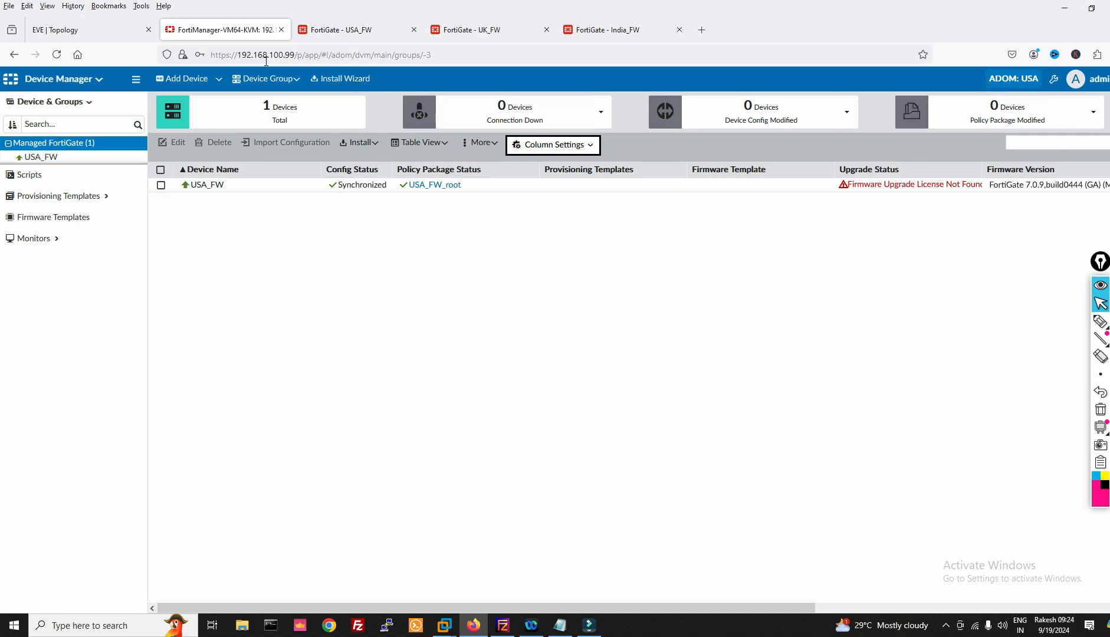
pyautogui.click(62, 80)
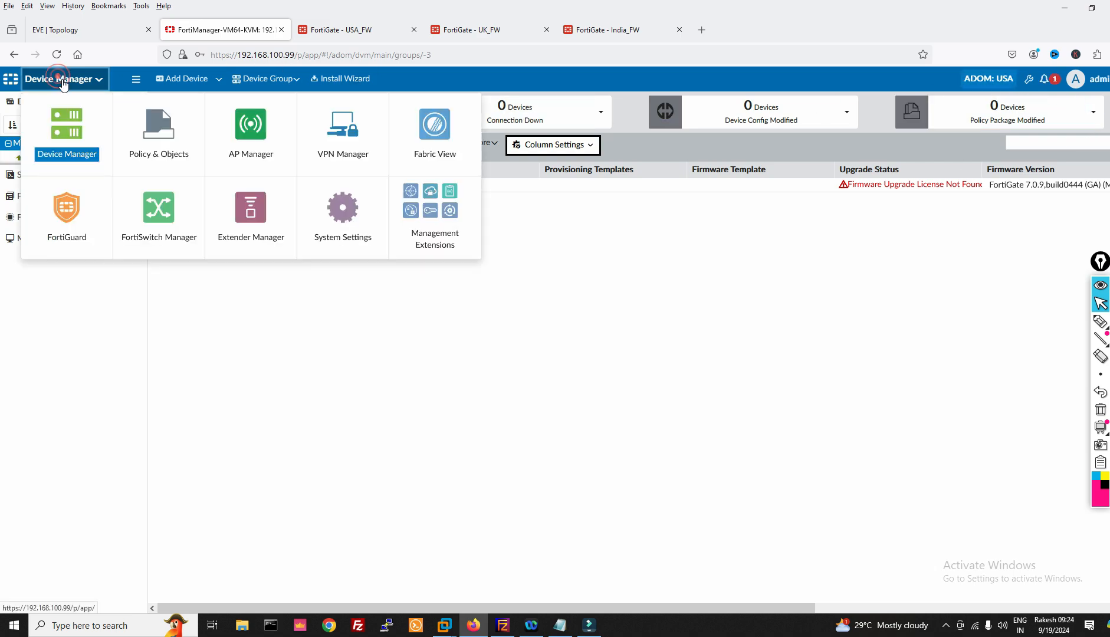
pyautogui.click(340, 222)
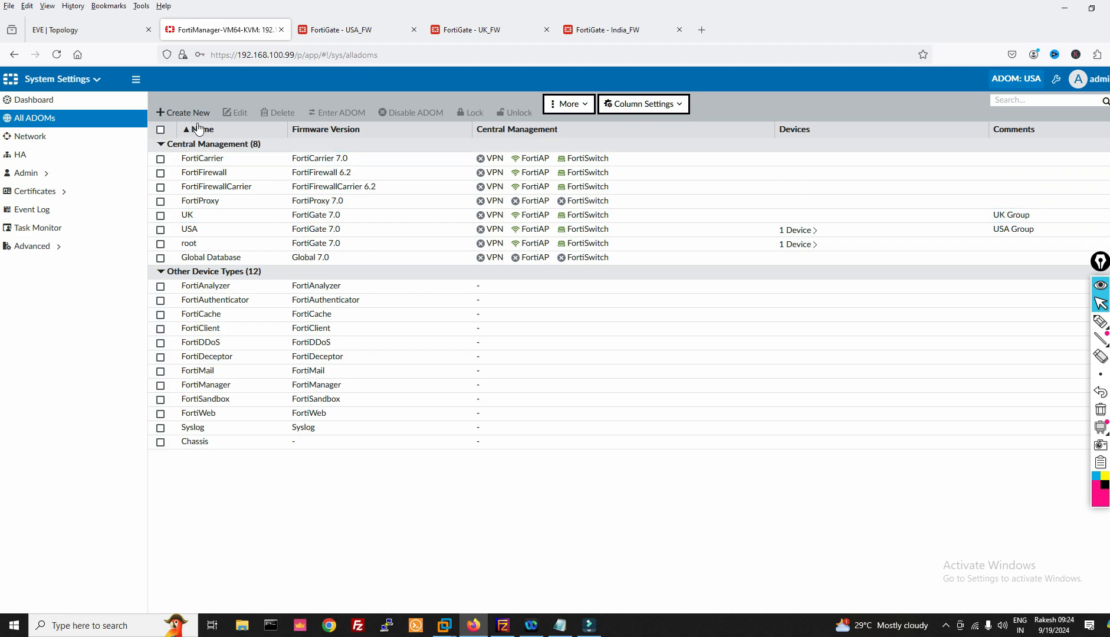
# Create a FortiGate 7.0 ADOM named INDIA and assign the India_FW device to it
pyautogui.click(179, 112)
pyautogui.write('INDIA')
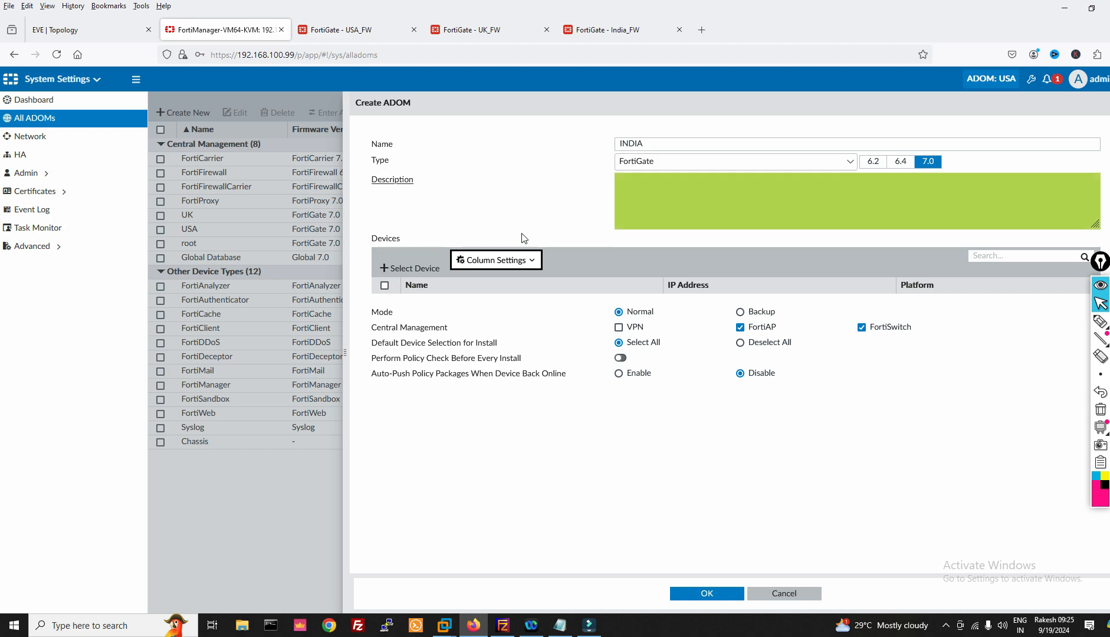
pyautogui.click(405, 269)
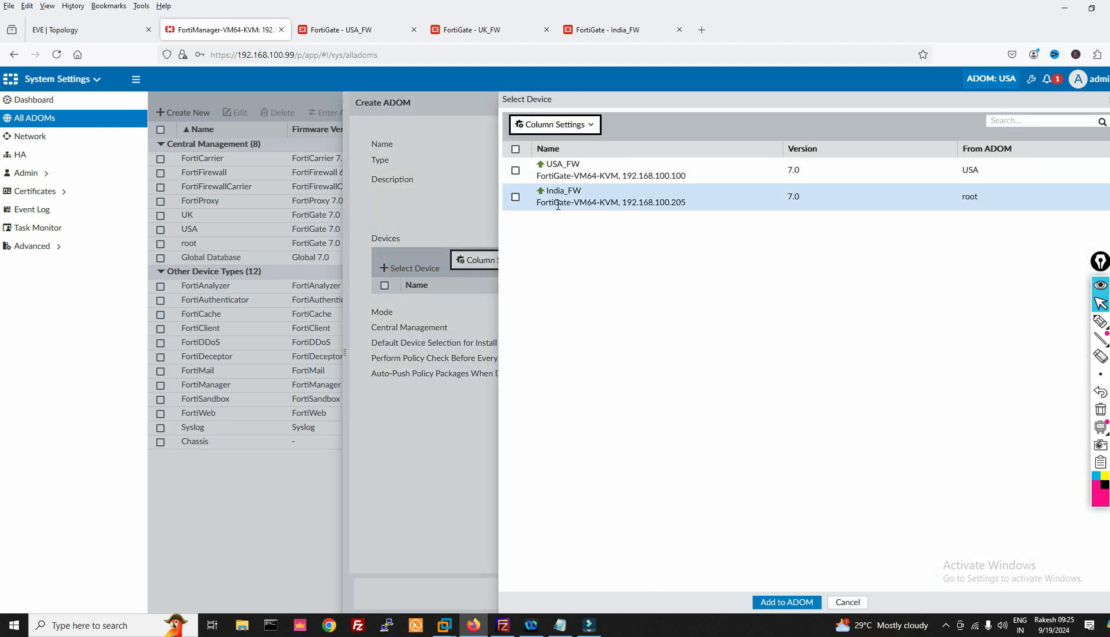
pyautogui.click(515, 197)
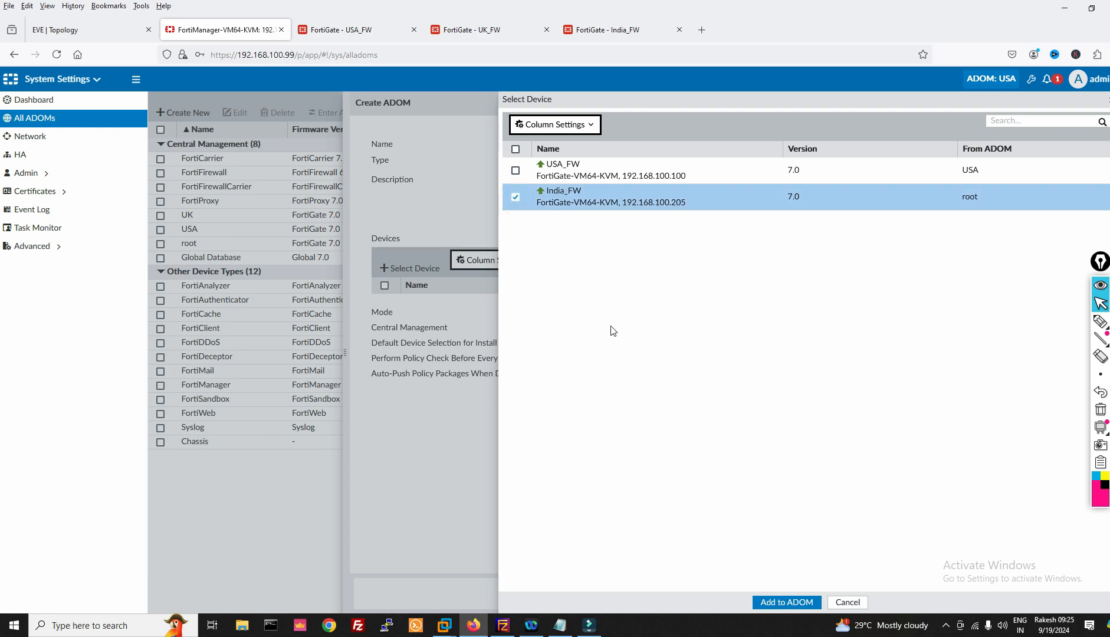
pyautogui.click(784, 603)
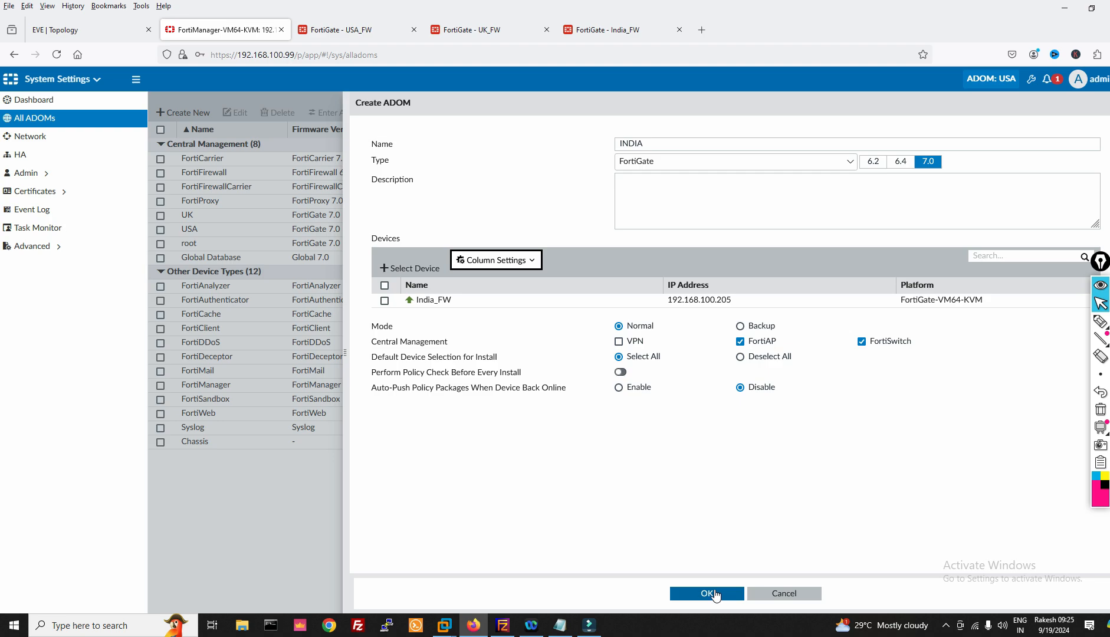
pyautogui.click(388, 301)
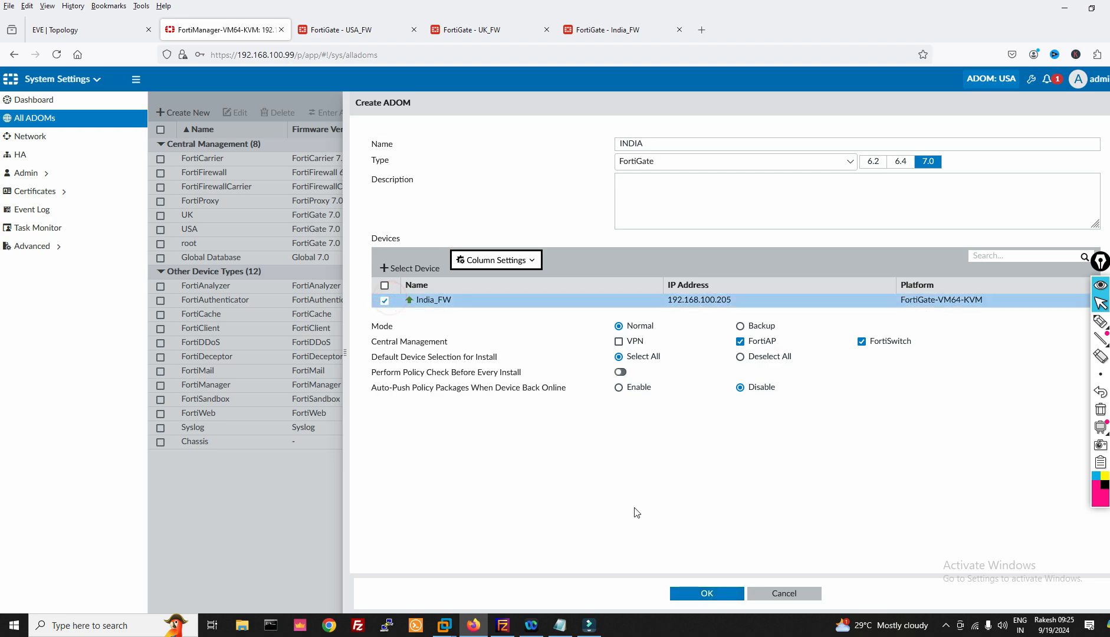
pyautogui.click(692, 594)
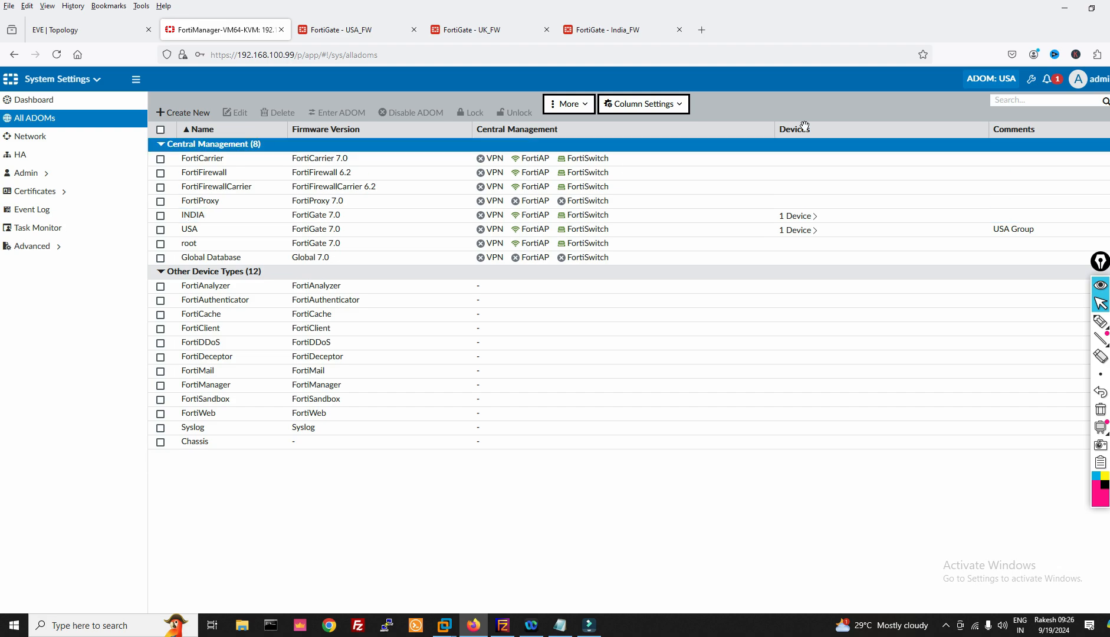
# Switch to the INDIA ADOM and show its managed devices in Device Manager
pyautogui.click(991, 77)
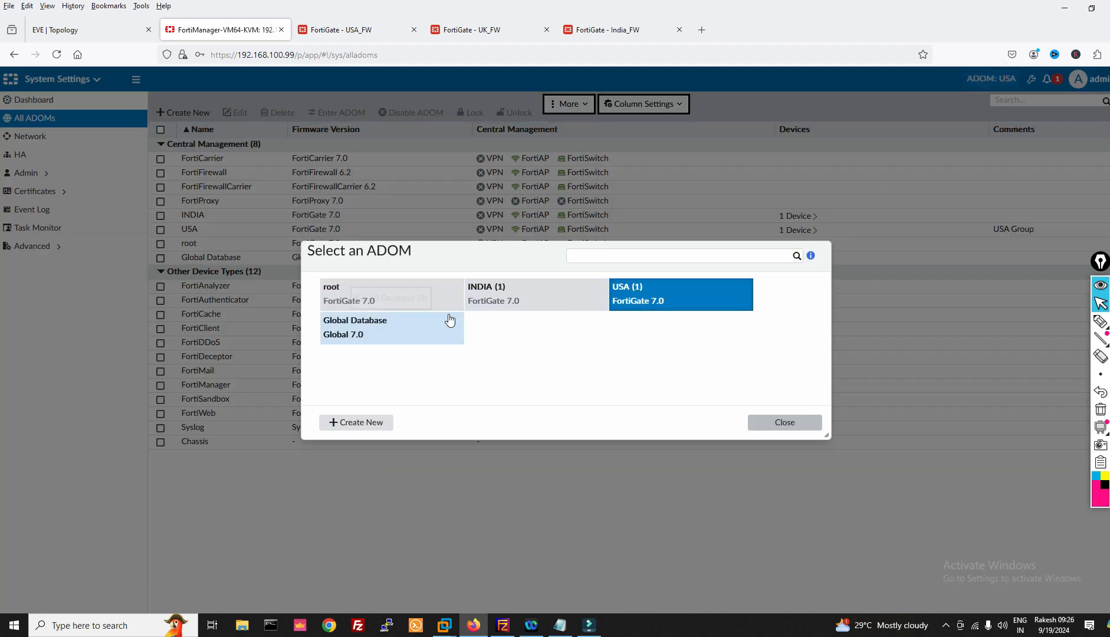
pyautogui.click(516, 302)
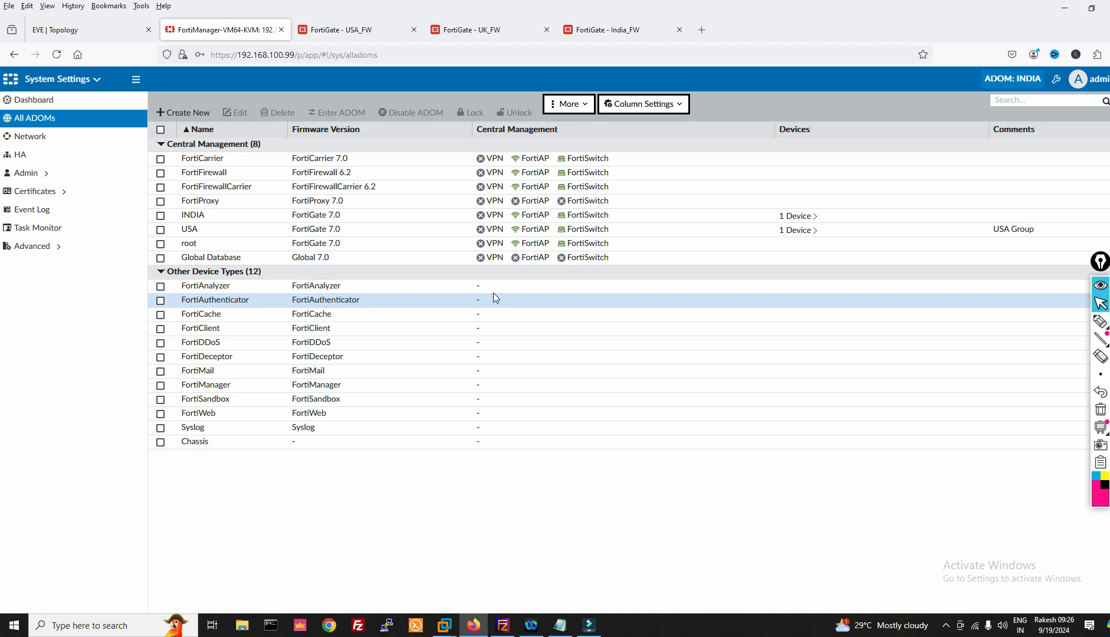
pyautogui.click(59, 80)
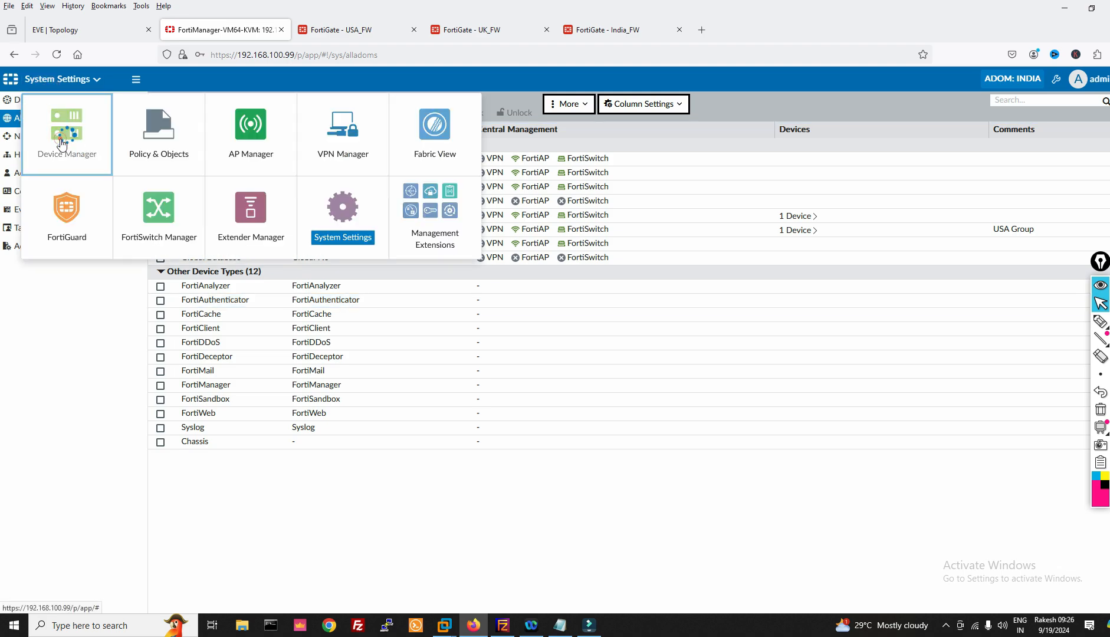
pyautogui.click(61, 142)
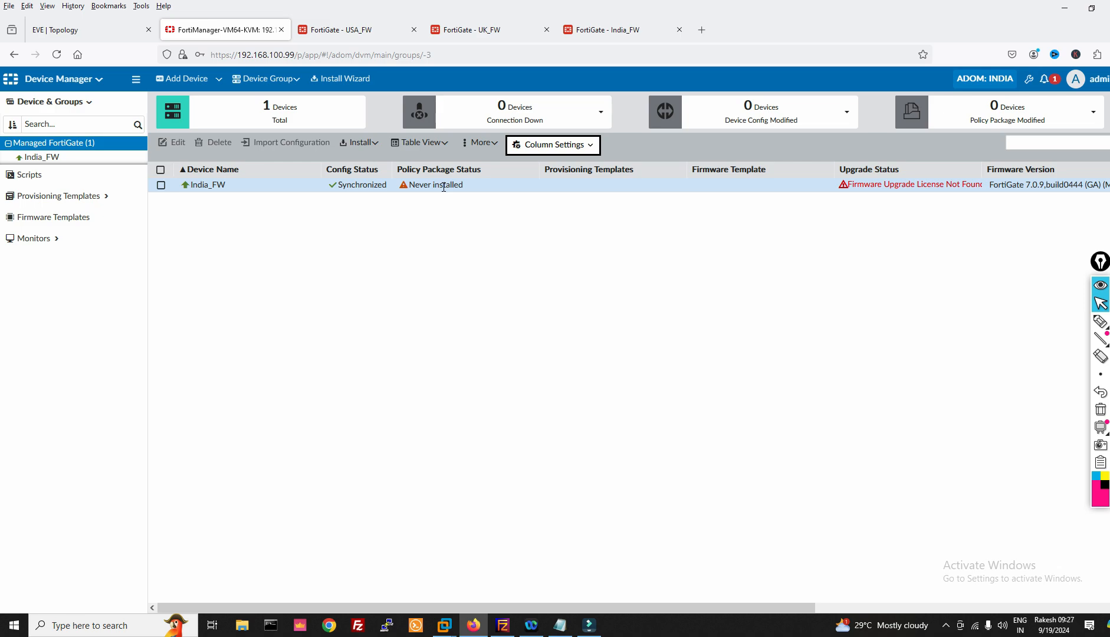
# Check the India_FW dashboard summary in the INDIA ADOM and return to the managed FortiGate list
pyautogui.doubleClick(235, 186)
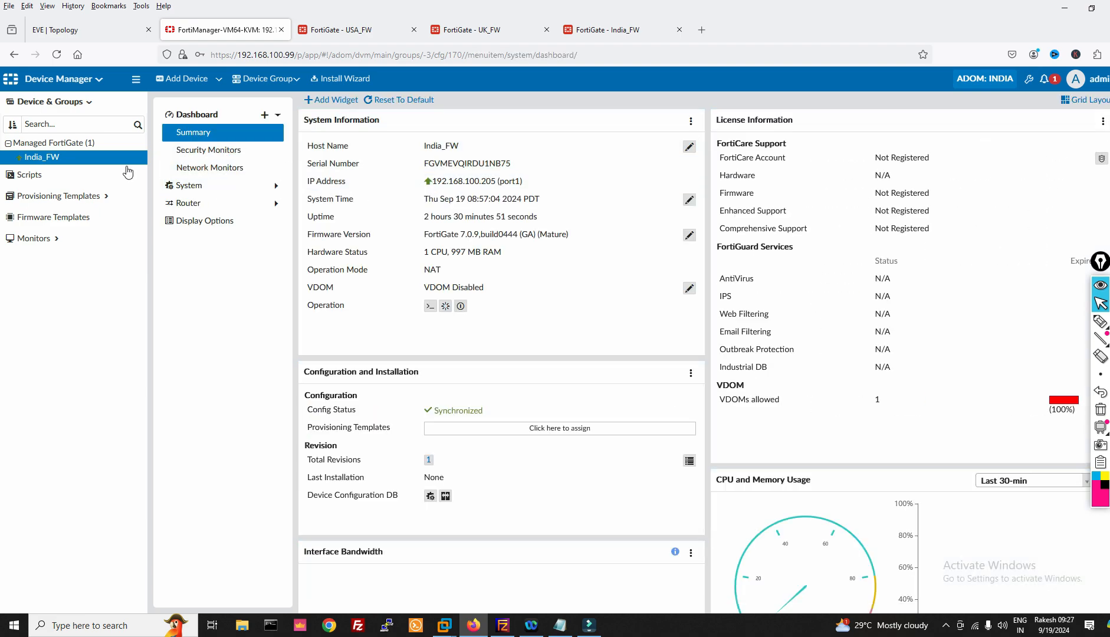
pyautogui.click(62, 158)
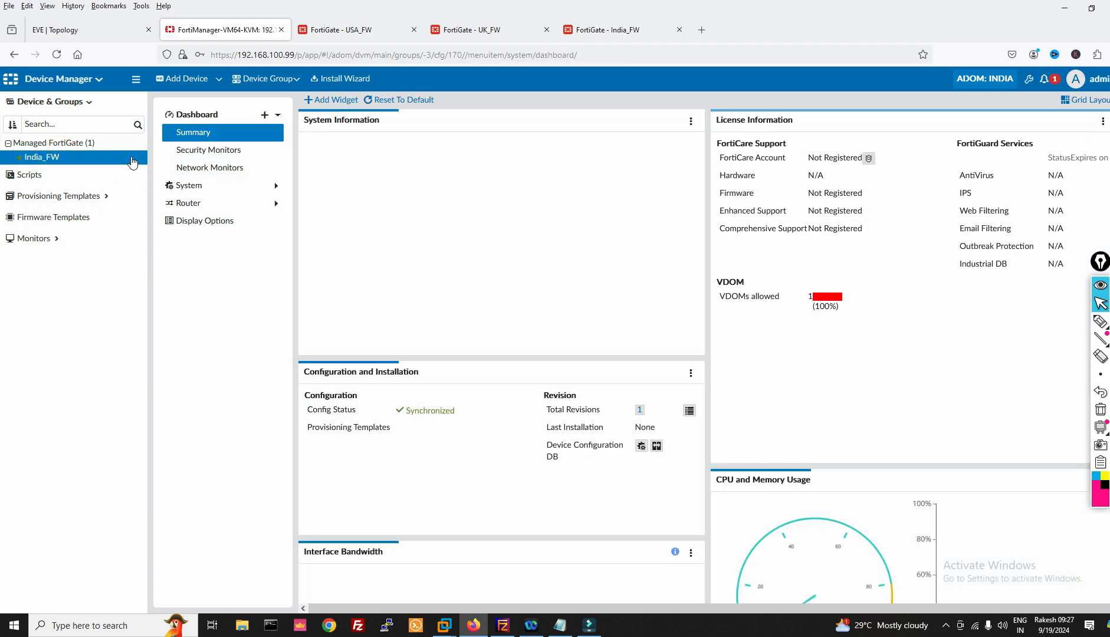
pyautogui.click(77, 144)
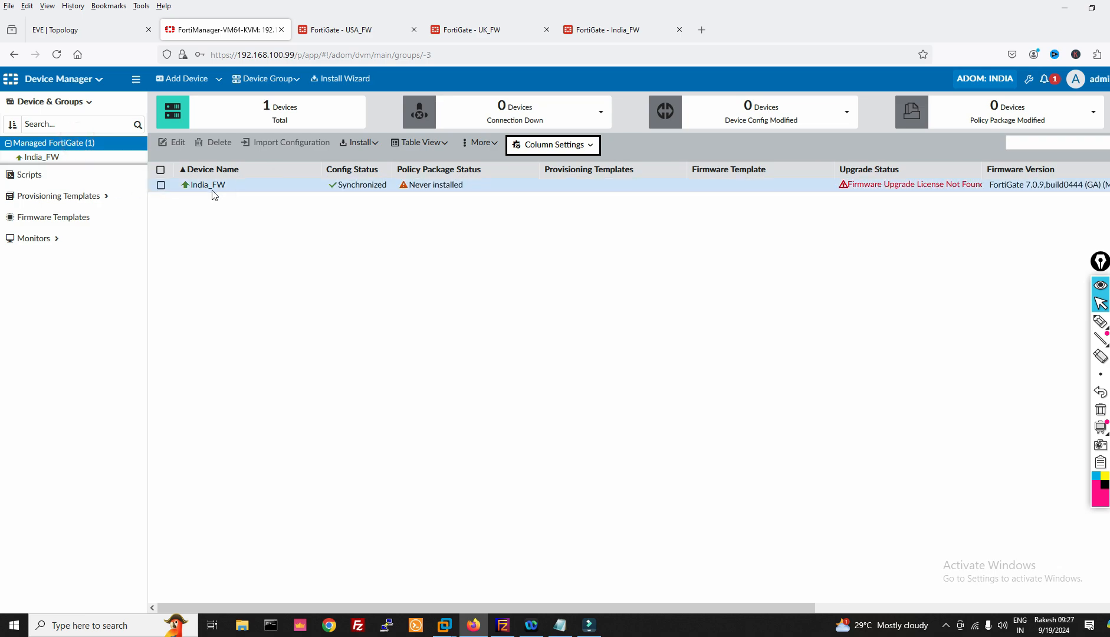
# Import India_FW's policy package as India_FW into the root folder, with all policies and only policy dependent objects
pyautogui.click(160, 185)
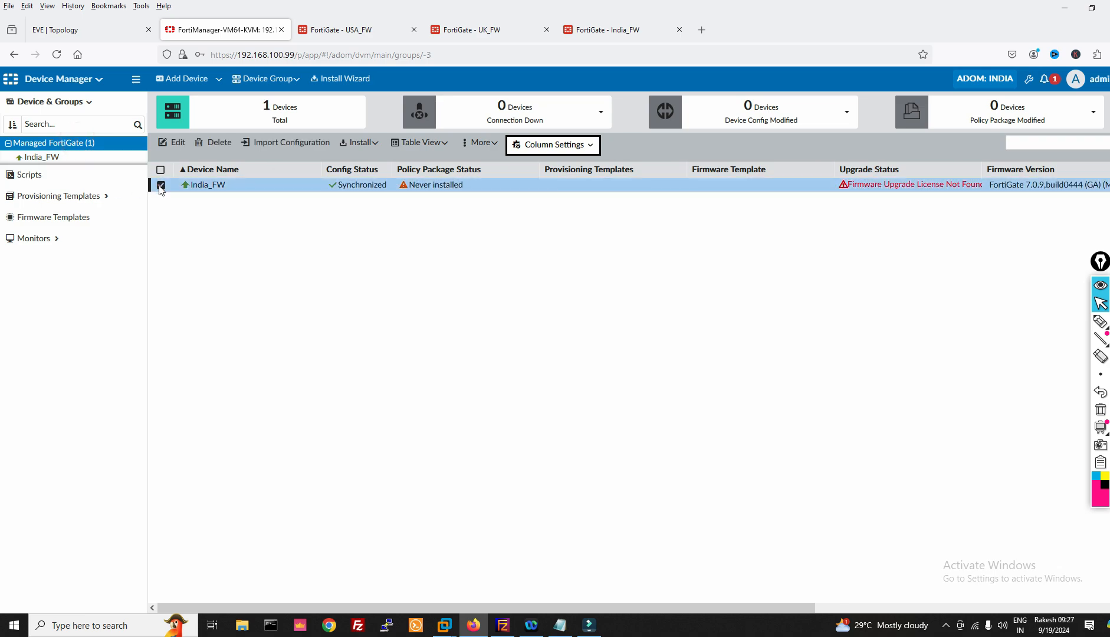
pyautogui.click(274, 146)
pyautogui.click(321, 185)
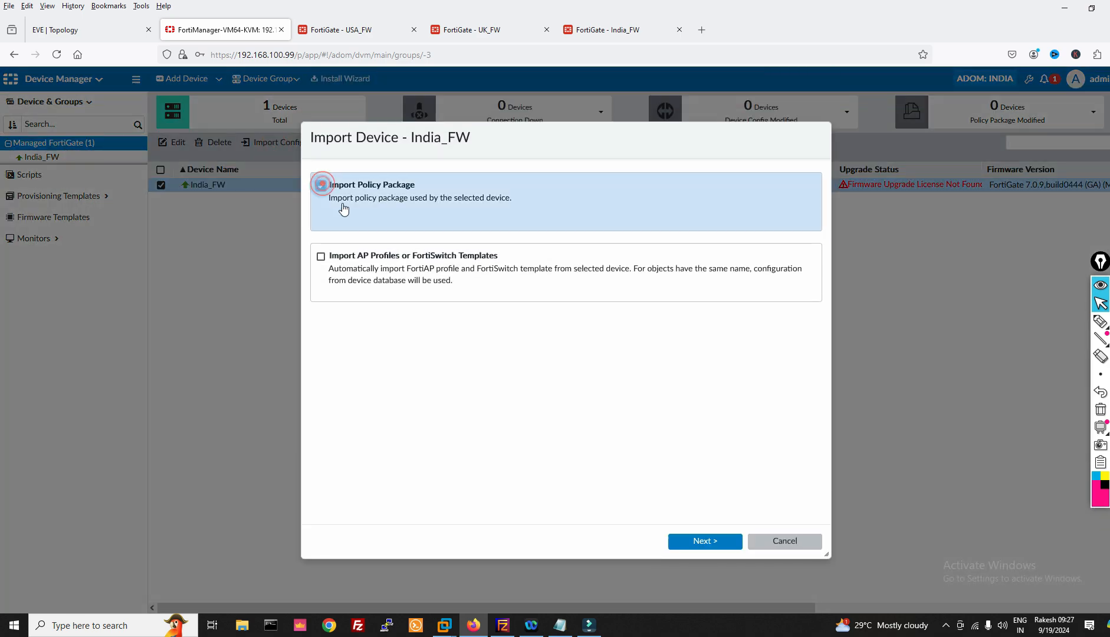
pyautogui.click(706, 541)
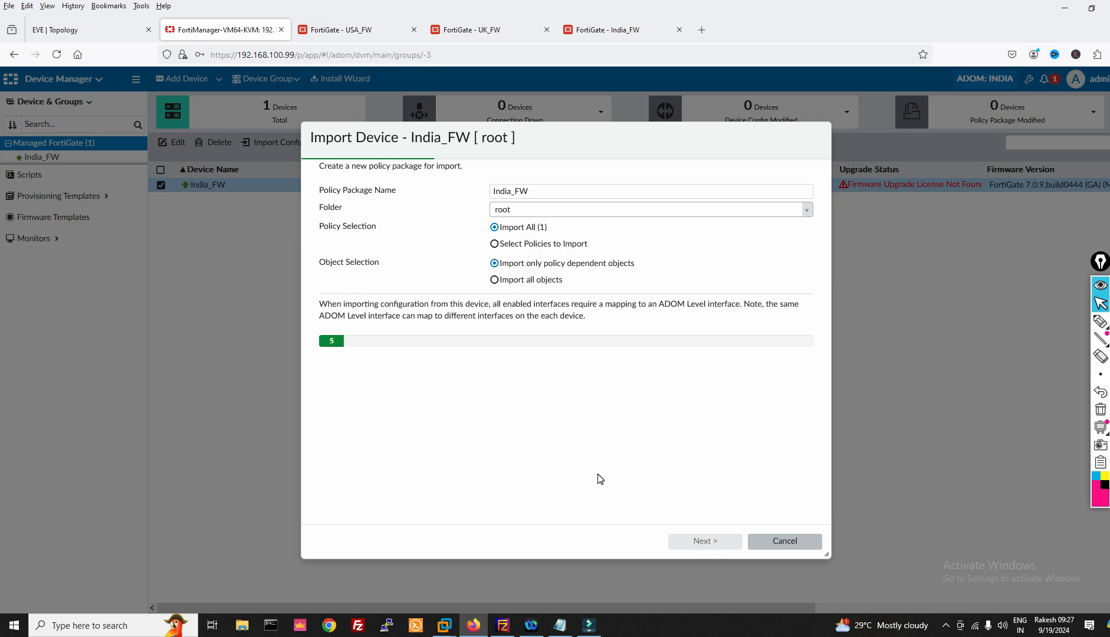
pyautogui.click(698, 541)
pyautogui.click(711, 541)
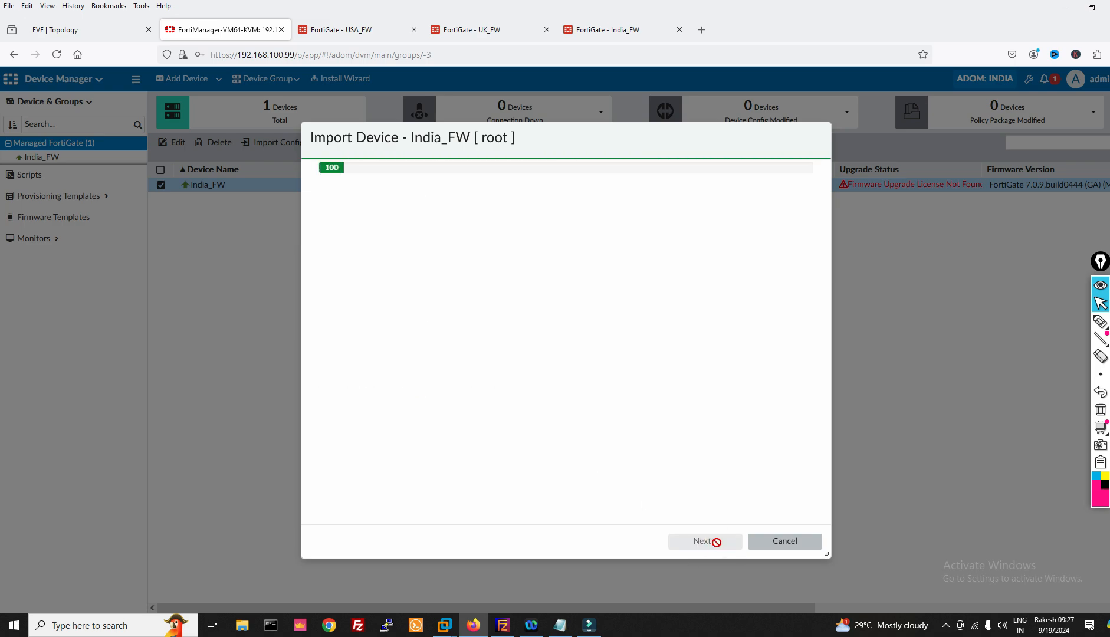
pyautogui.click(785, 541)
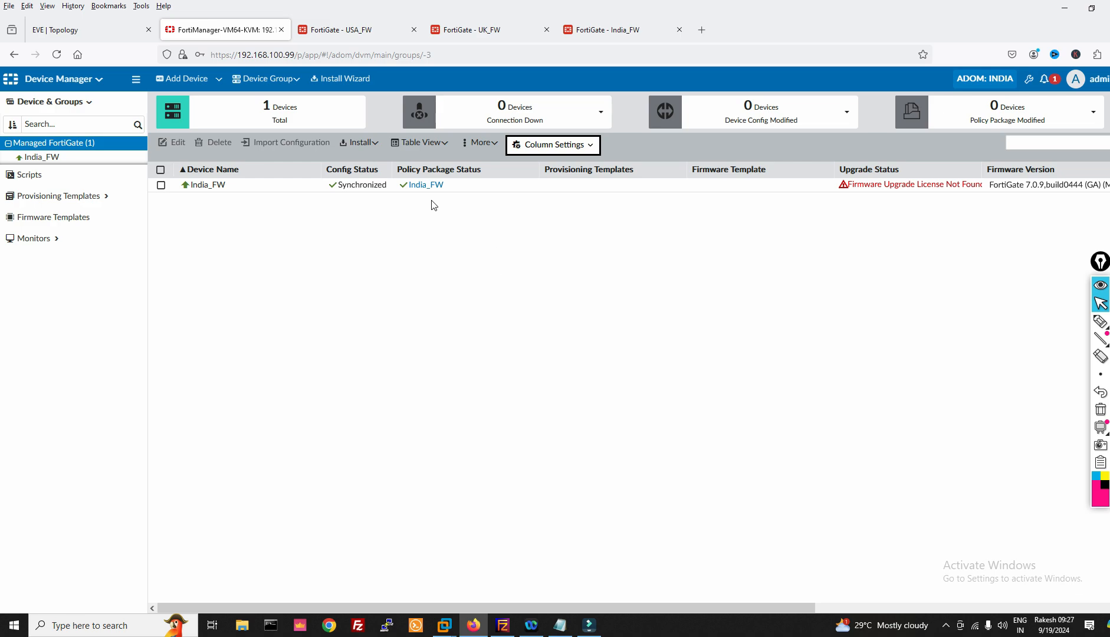